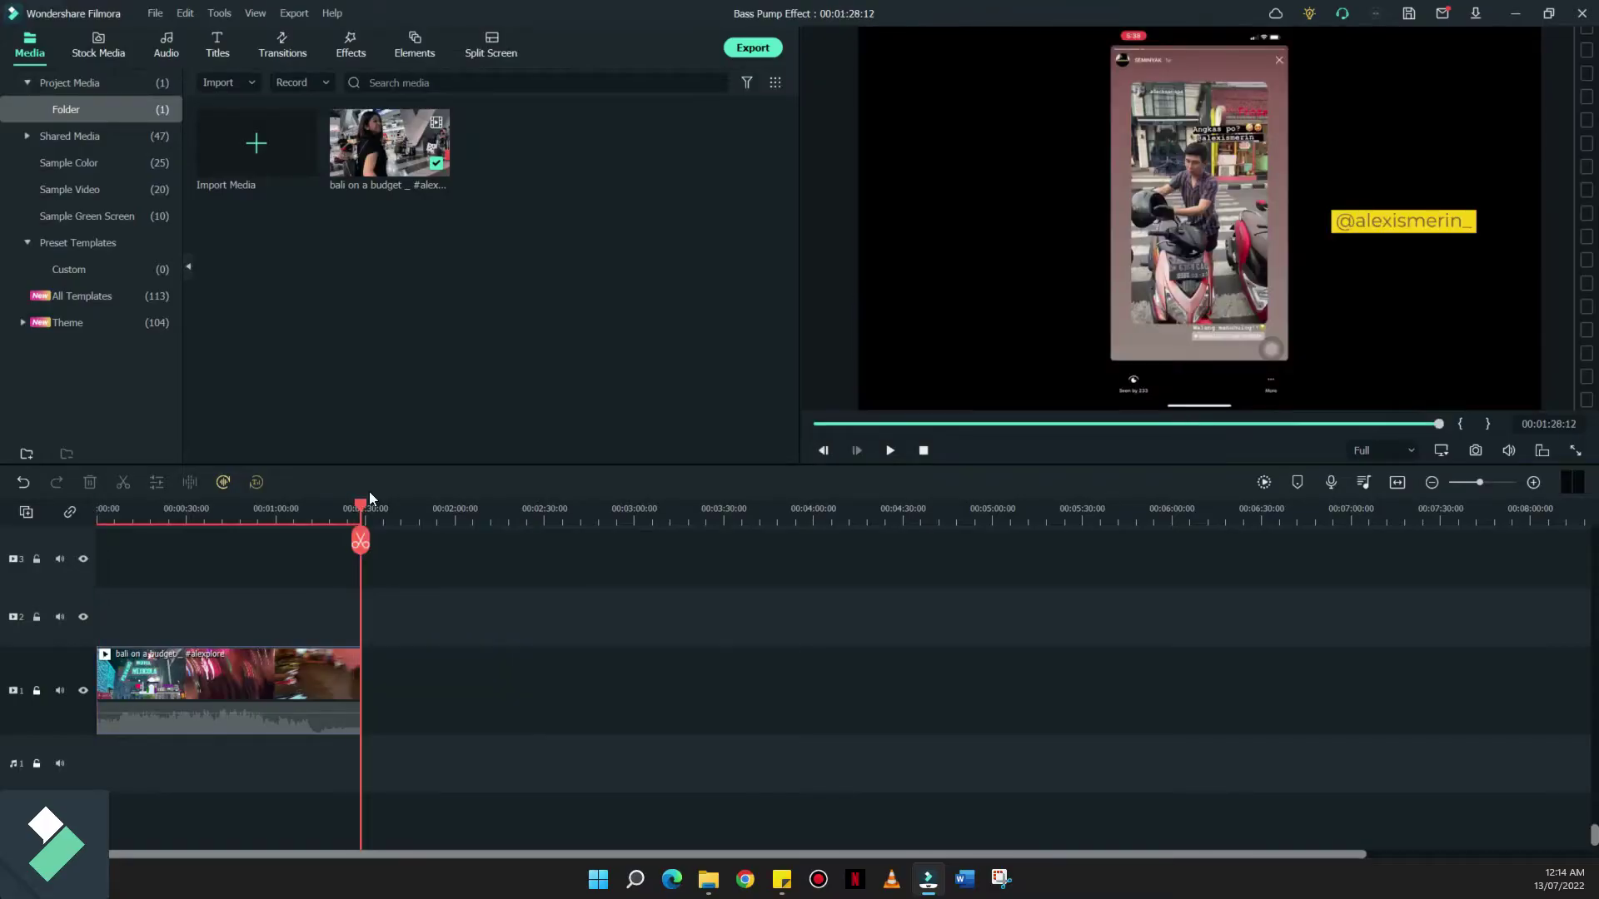
# - Import the Sasha Dubrovsky - Awakening music track from Downloads and mark its beats, highlighting every 1 beat with the beats1 model
pyautogui.click(256, 143)
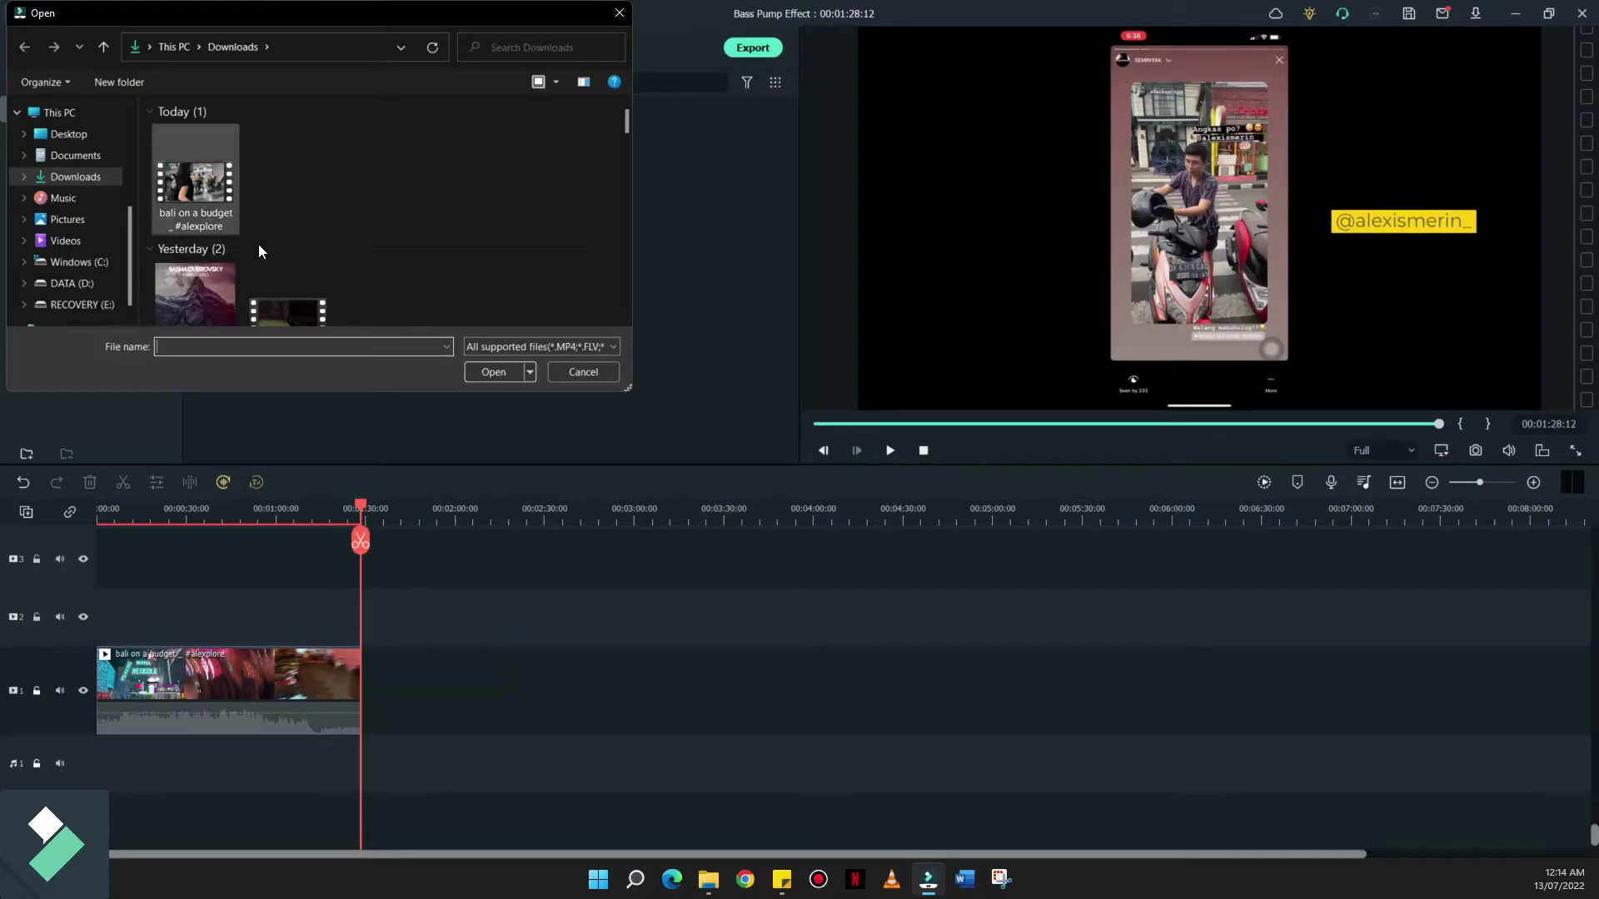
pyautogui.doubleClick(195, 293)
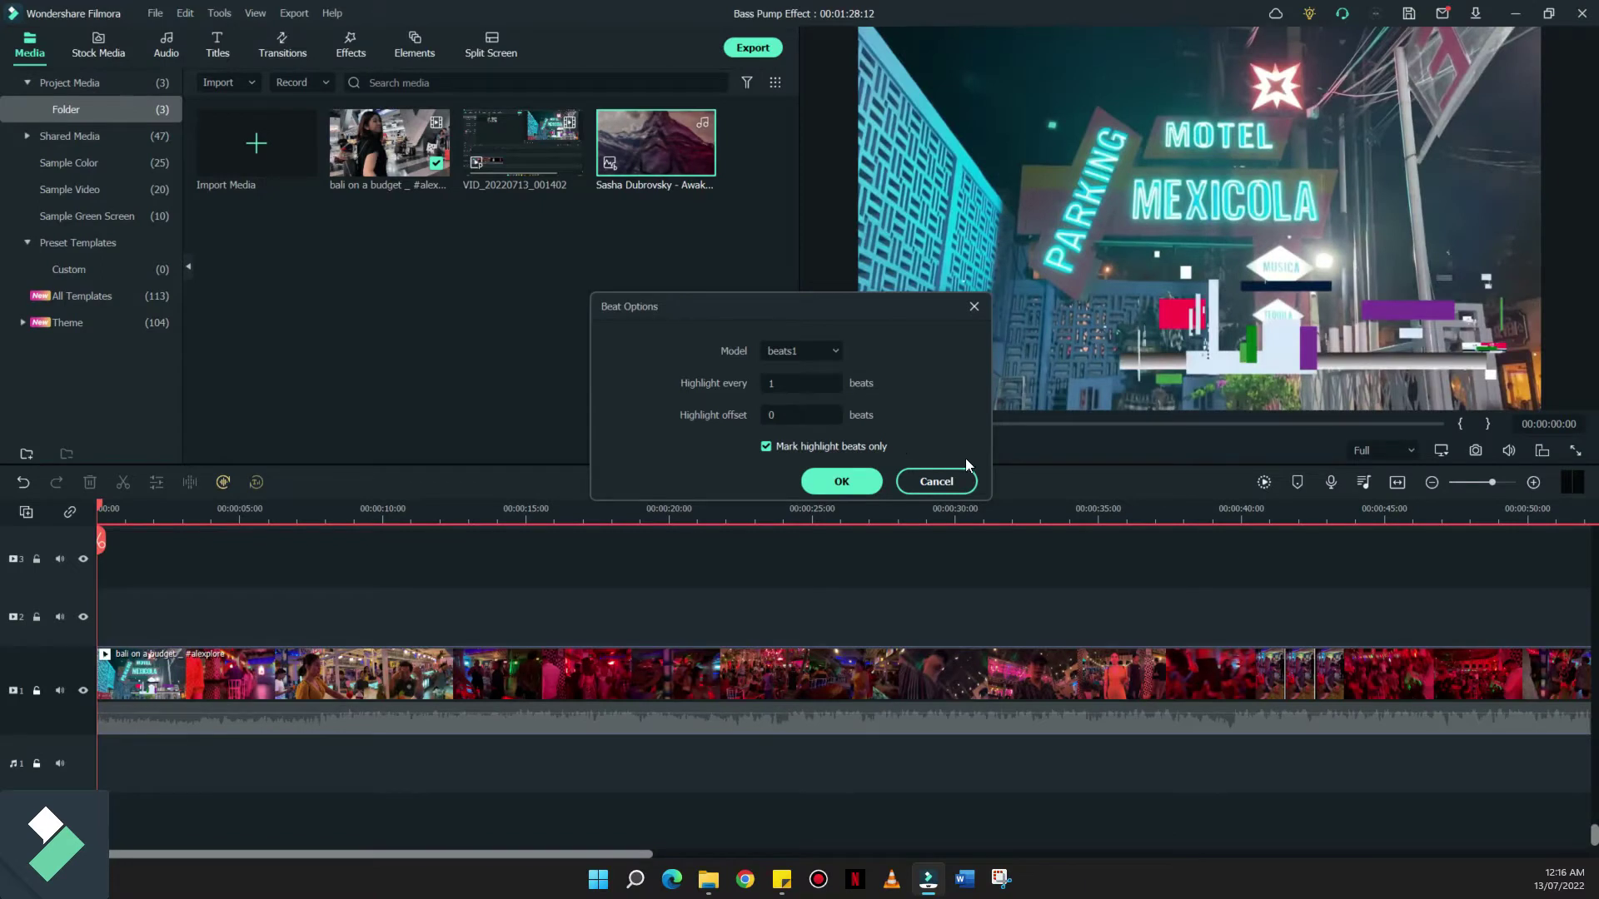
pyautogui.press('Tab')
pyautogui.write('4')
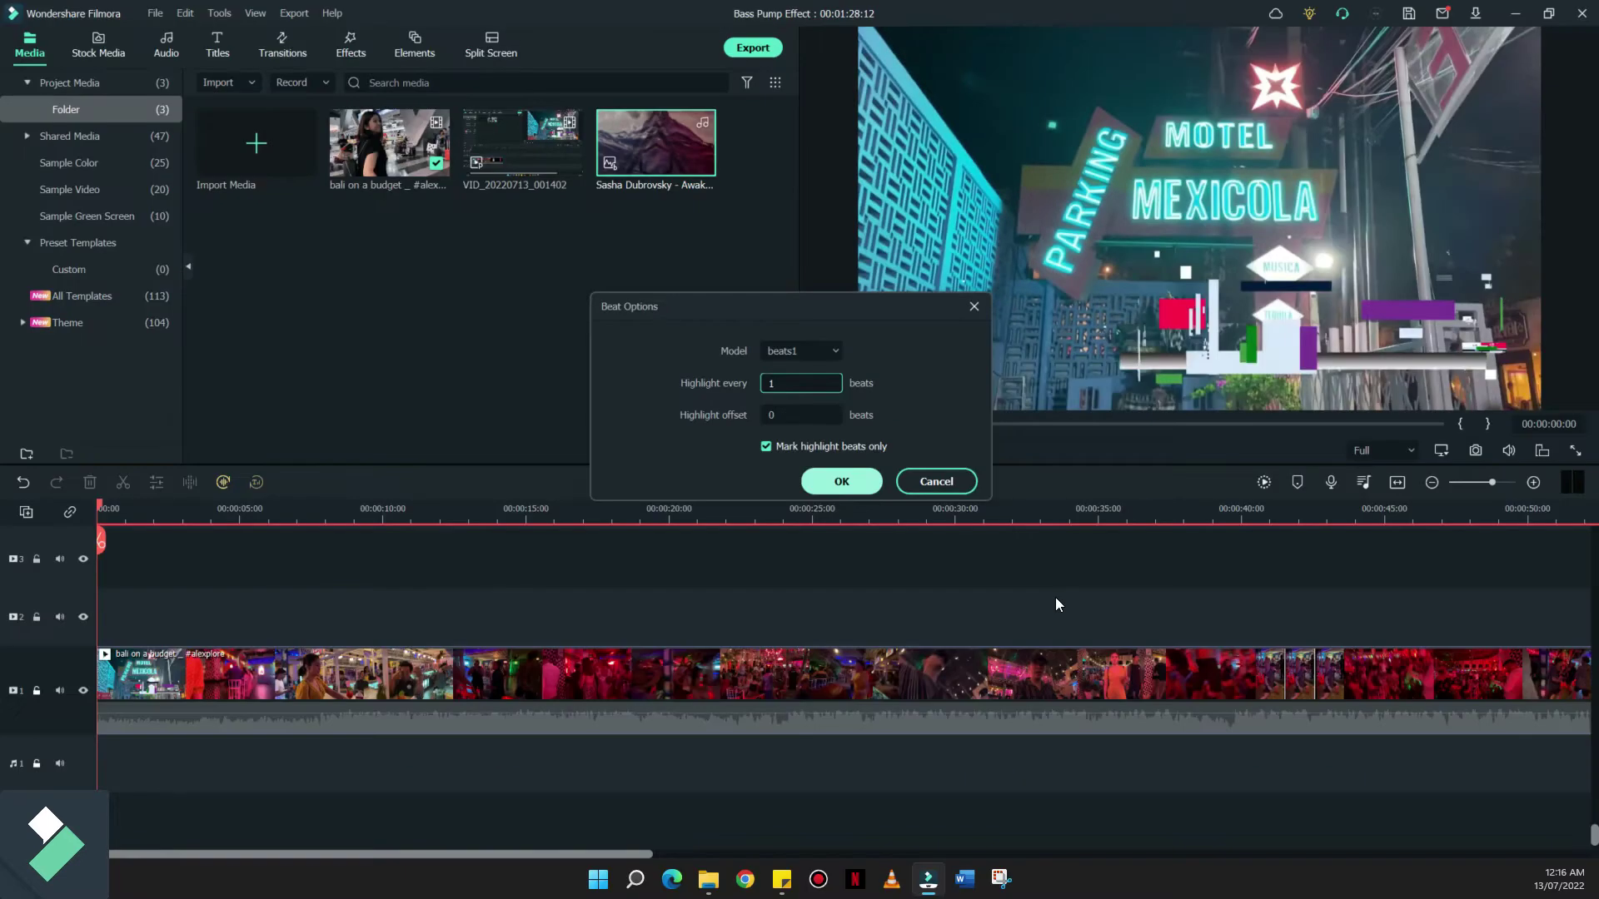
pyautogui.press('Return')
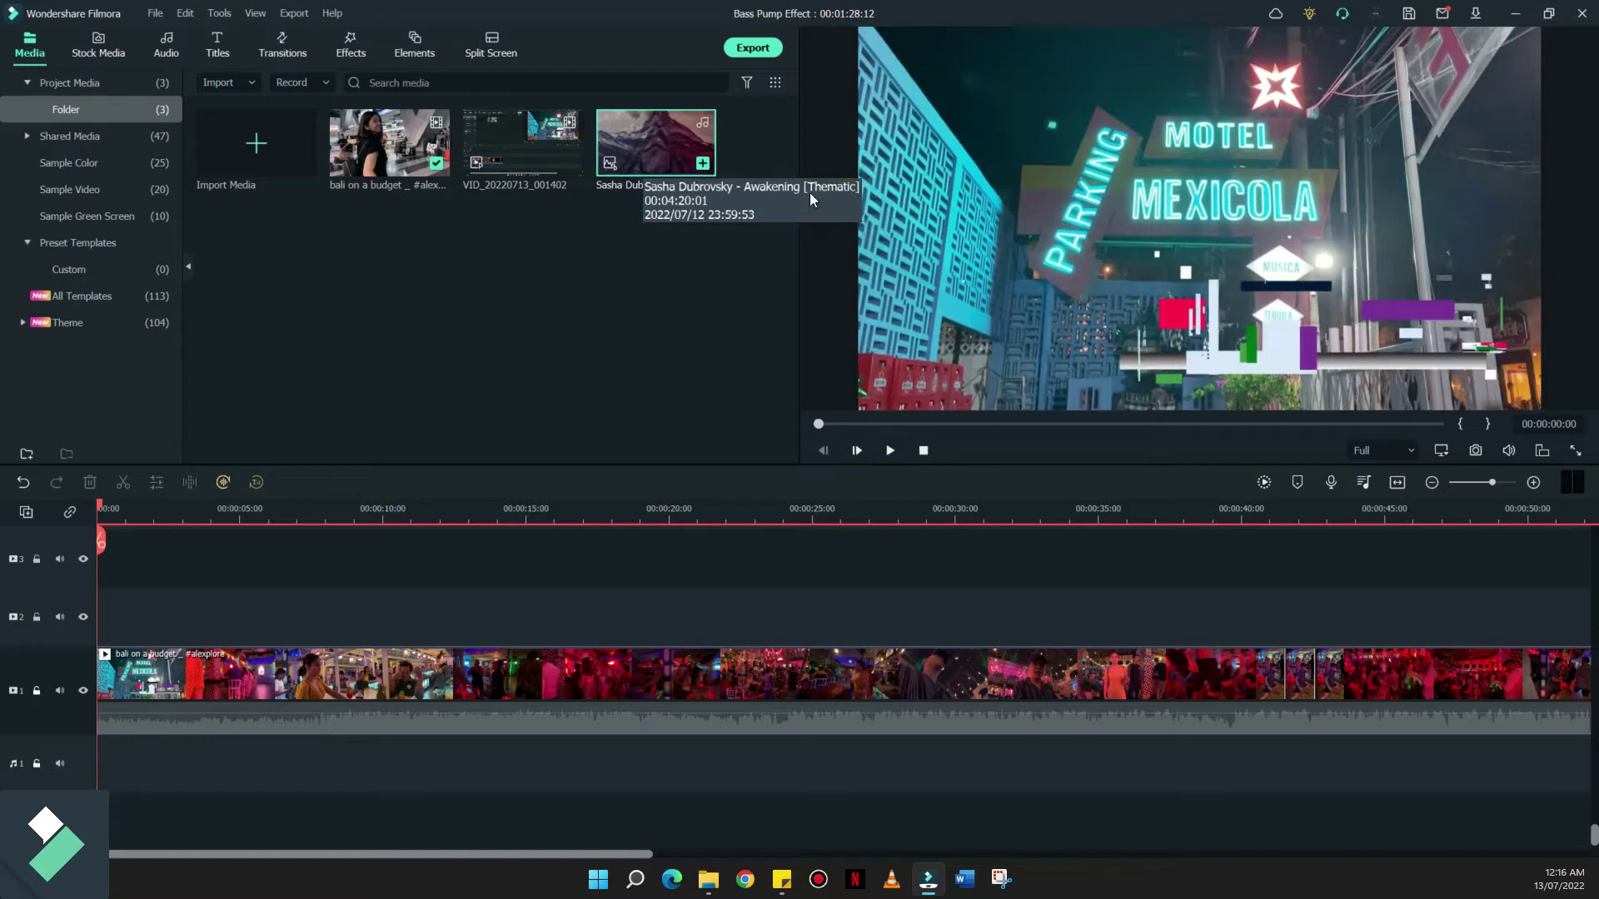
# - Place the music at the start of audio track 1 and duplicate the Bali video clip onto video track 2
pyautogui.moveTo(655, 146); pyautogui.dragTo(98, 771)
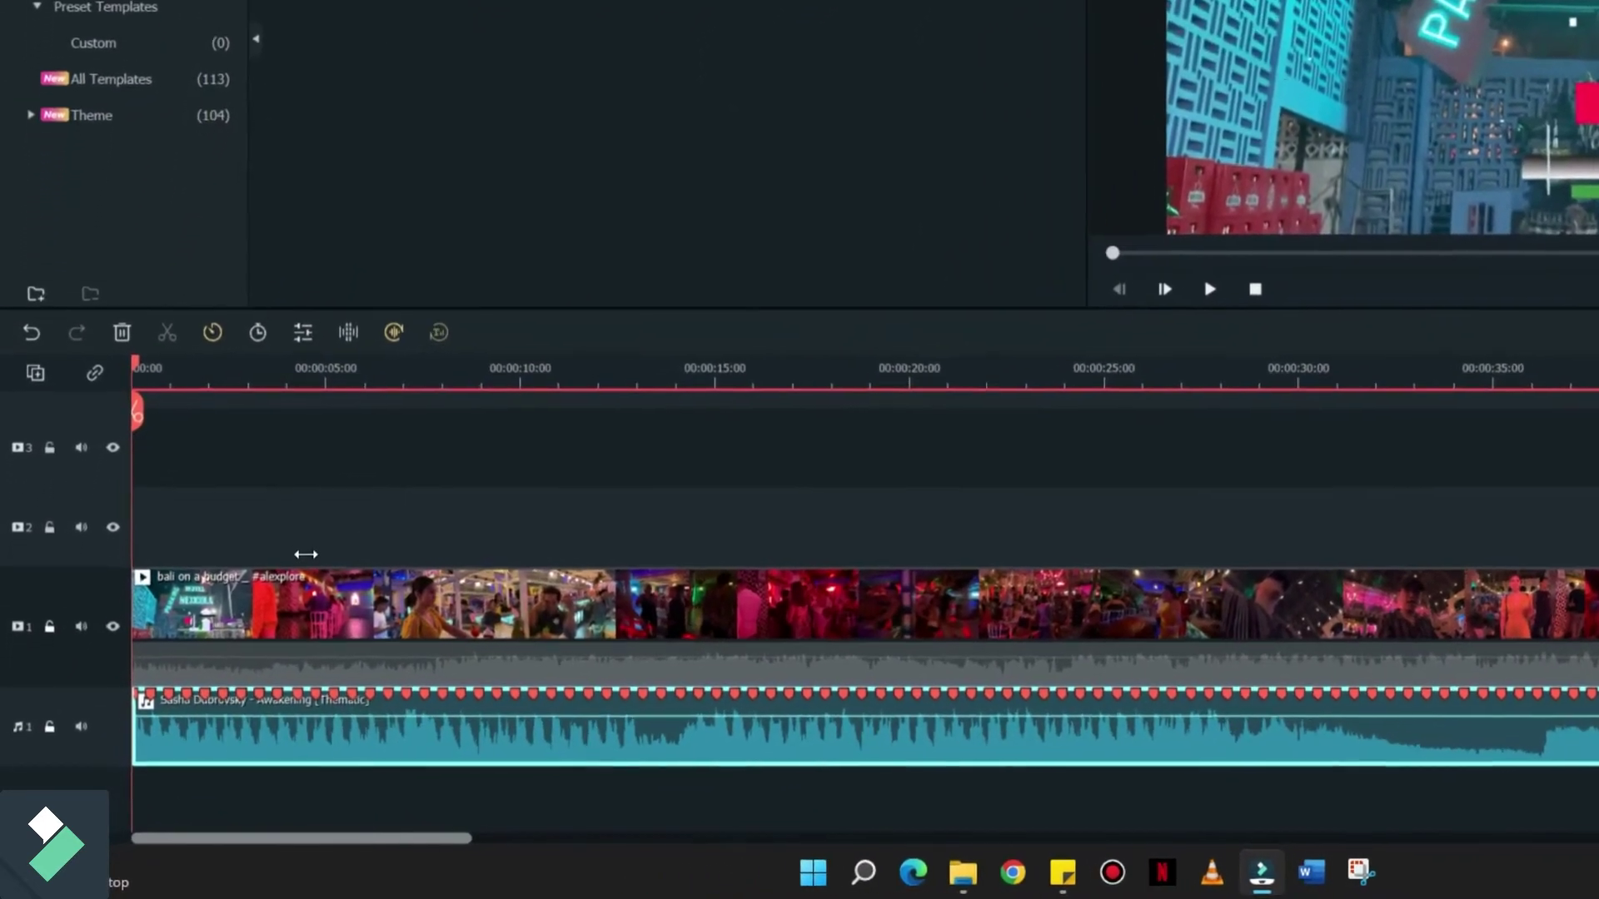
pyautogui.moveTo(305, 555); pyautogui.dragTo(1339, 542)
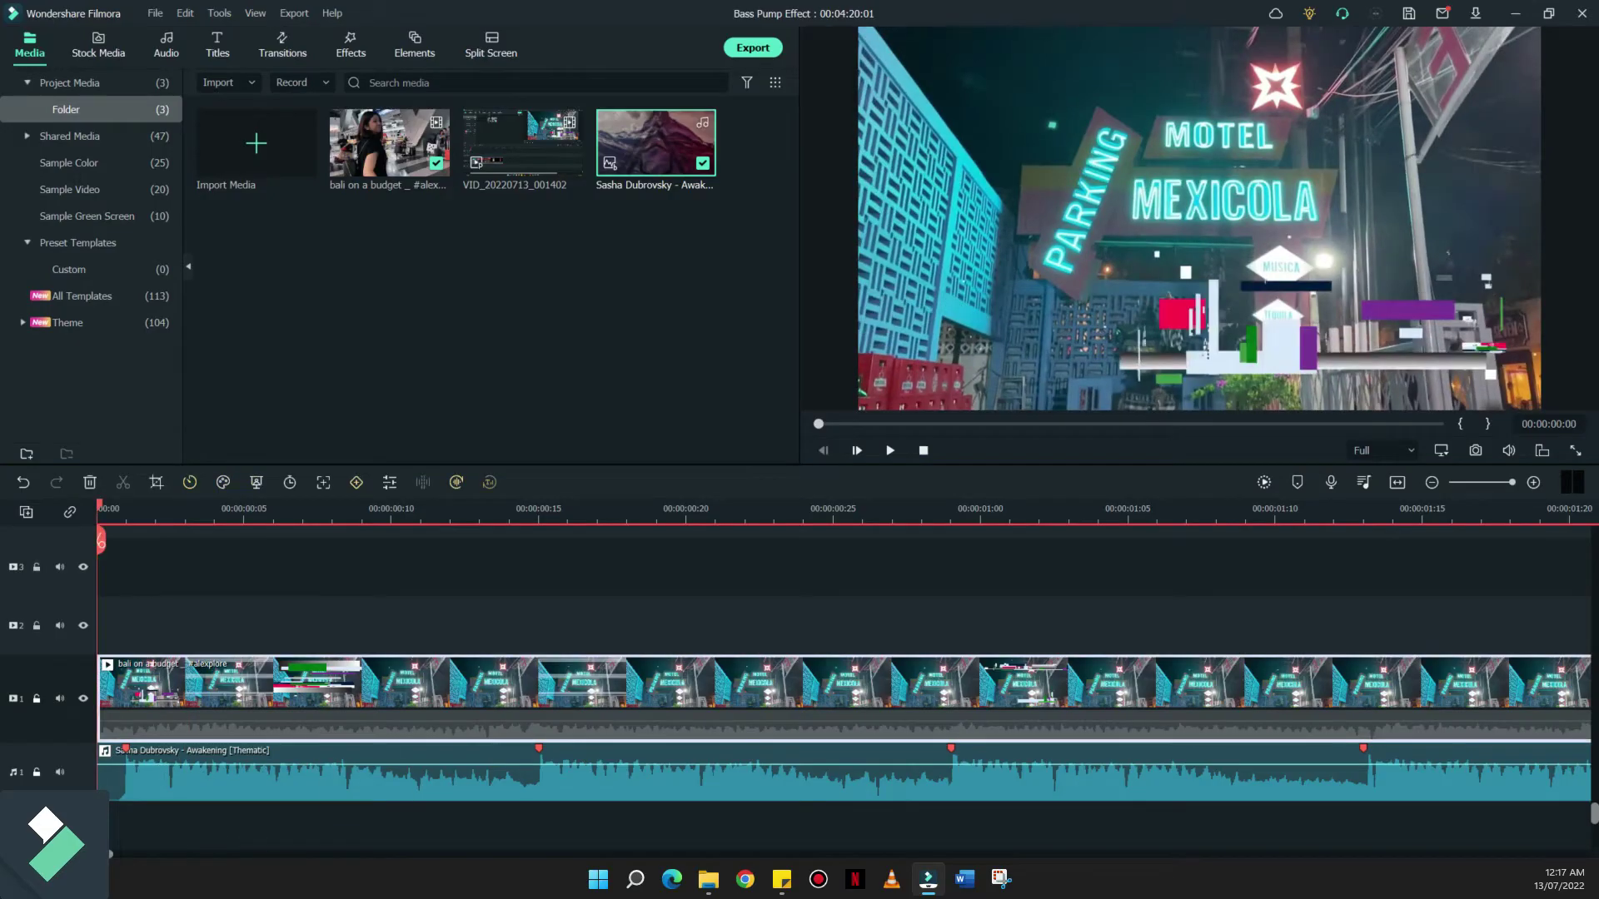
pyautogui.moveTo(158, 514); pyautogui.dragTo(820, 734)
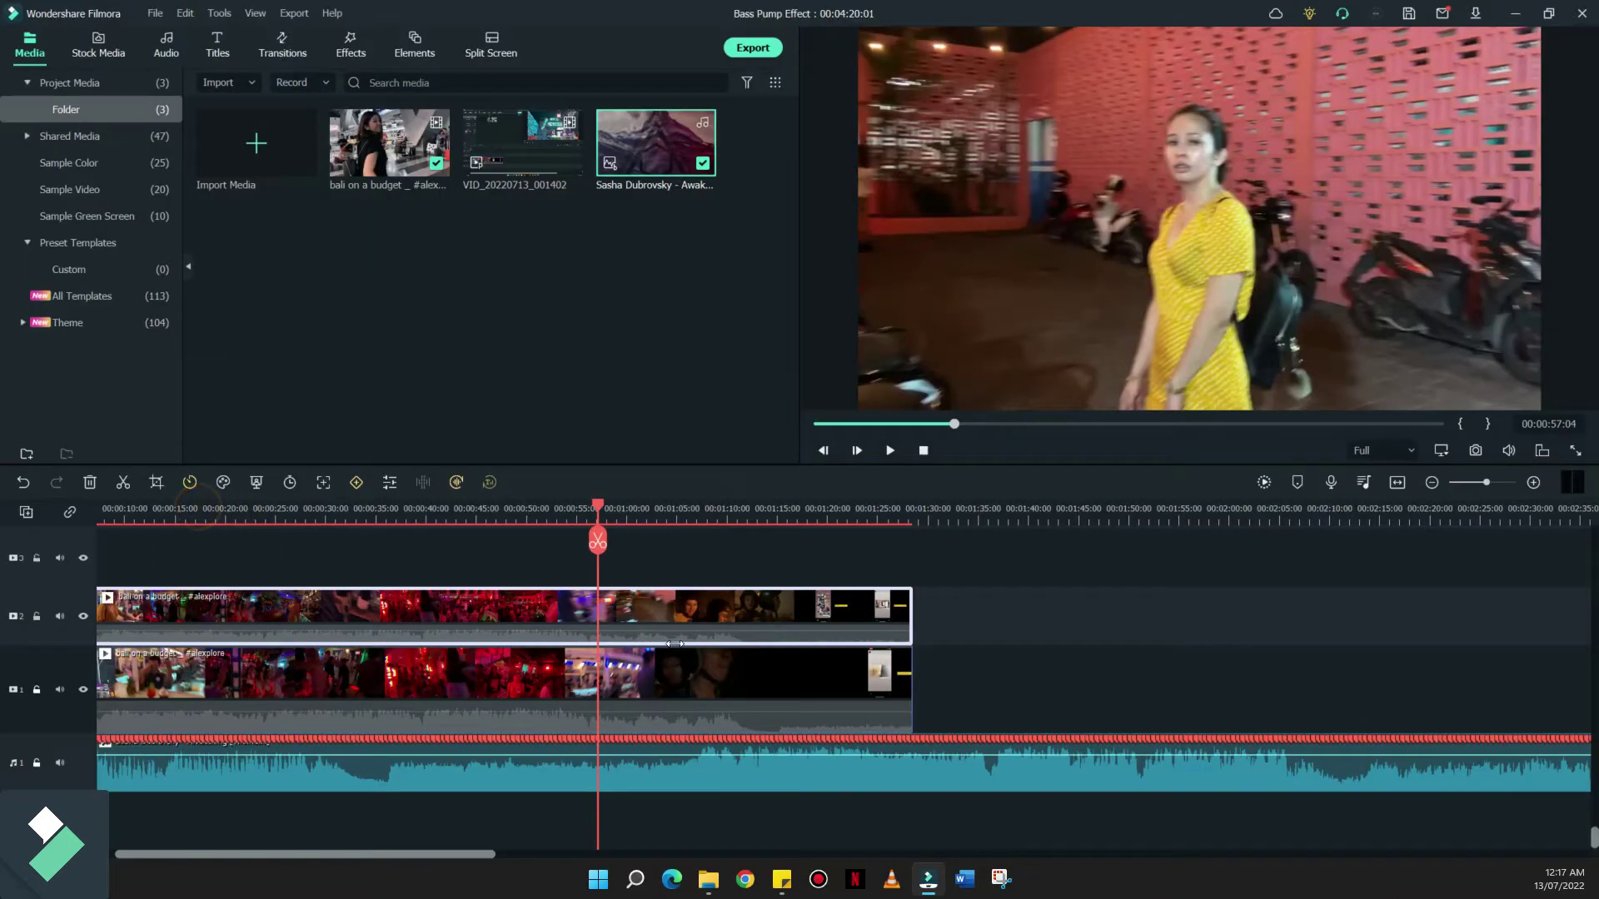
# - Split both video clips and the music at 00:00:52:10 and delete everything after that point
pyautogui.click(550, 509)
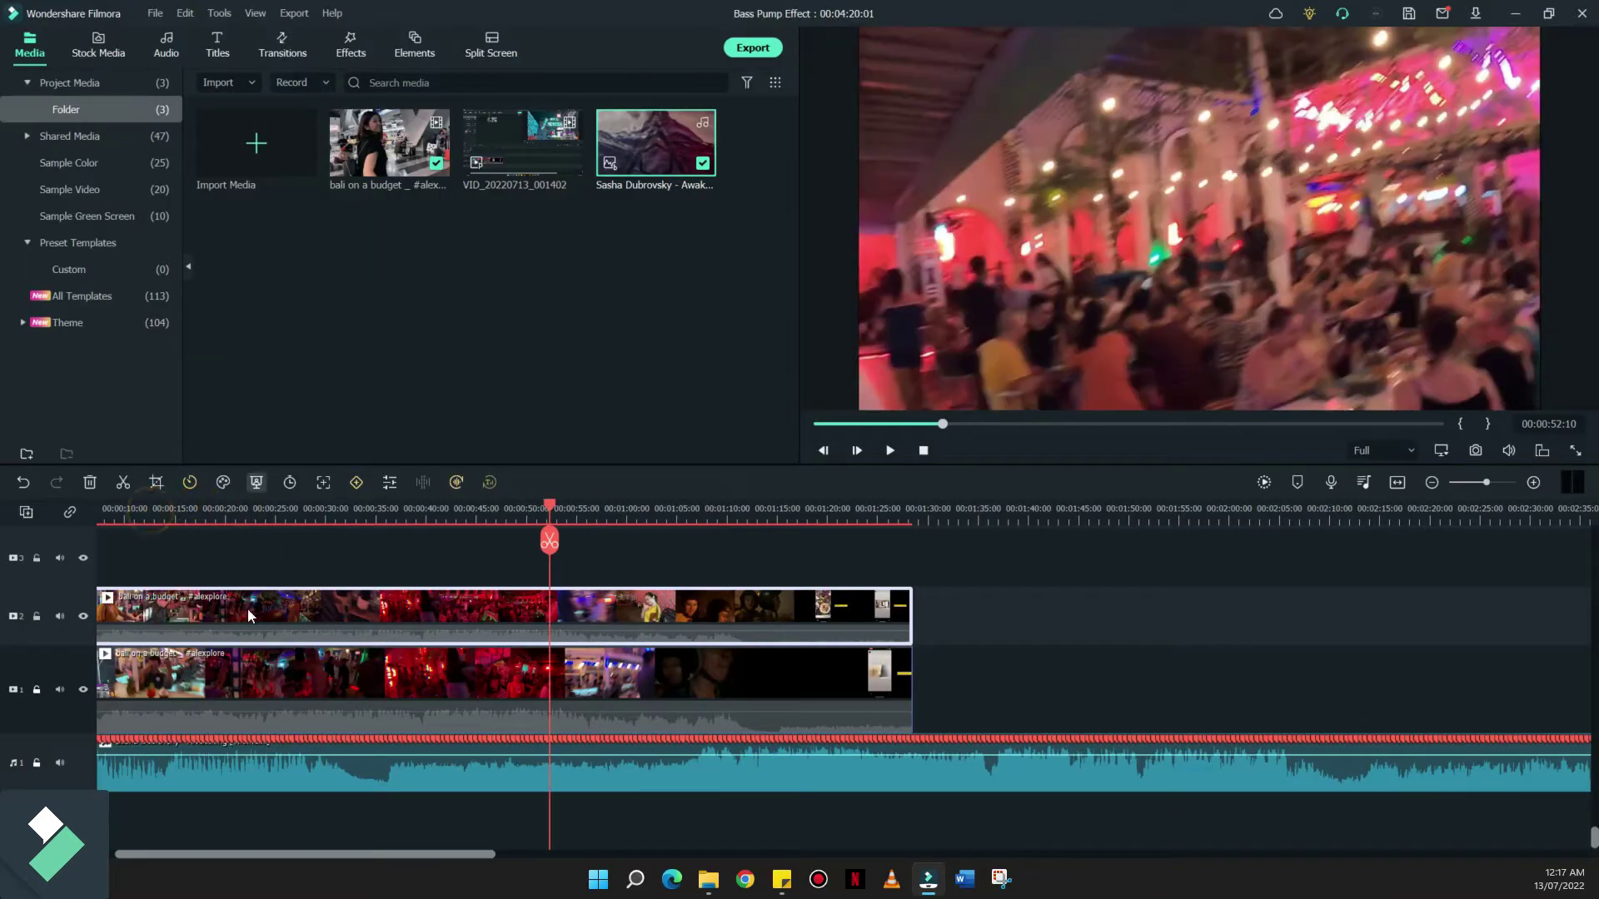
pyautogui.hotkey('ctrl', 'shift', 'b')
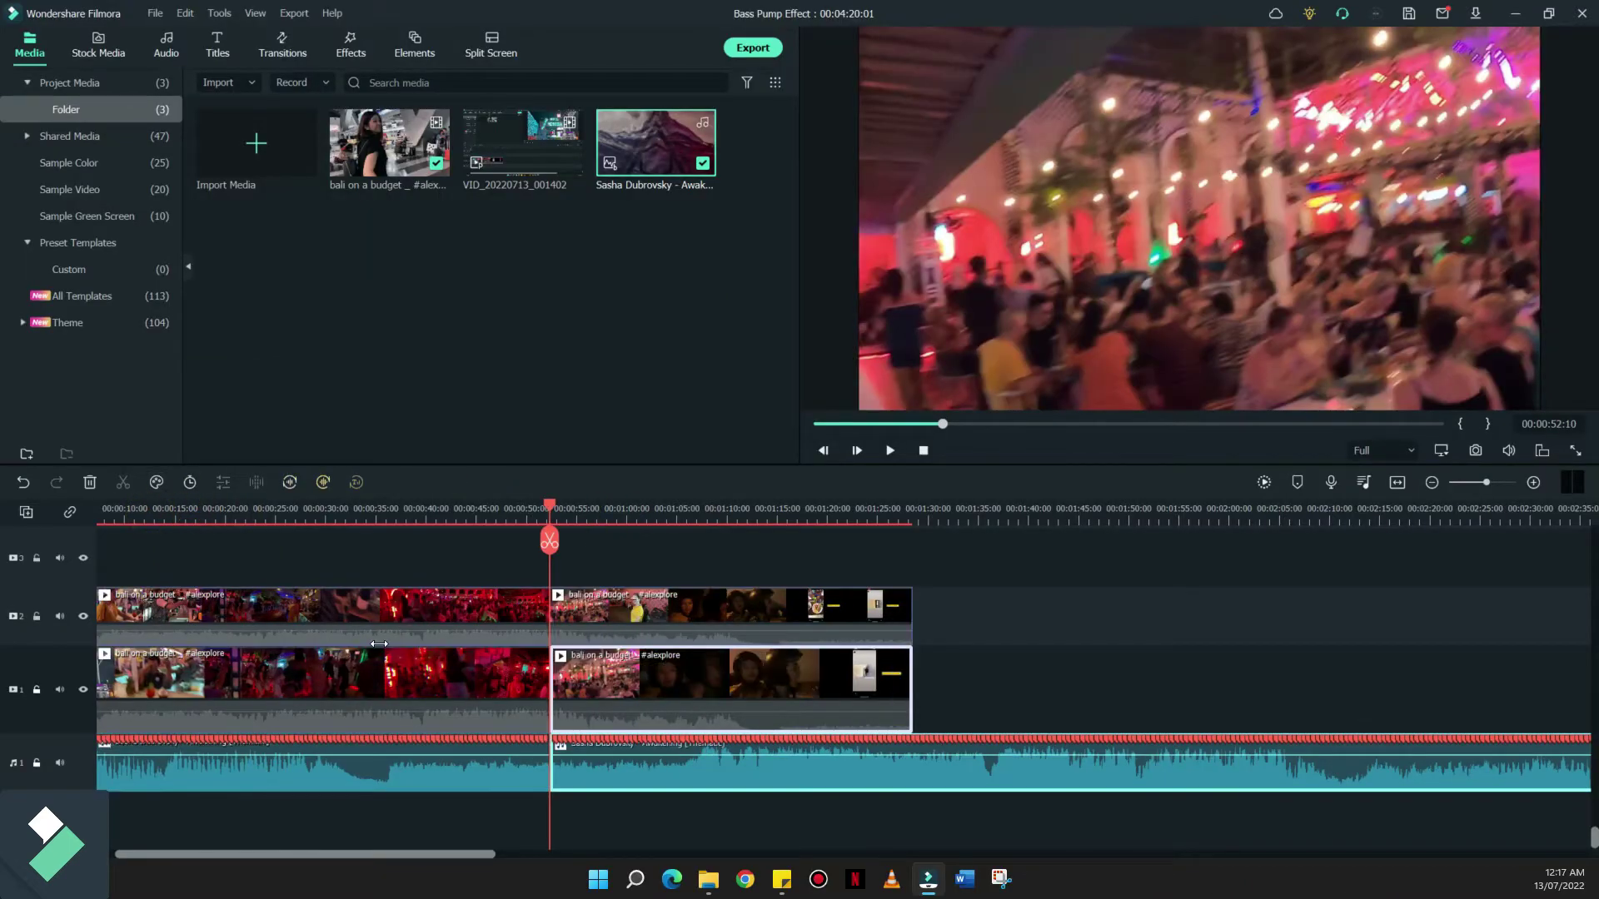
pyautogui.press('Delete')
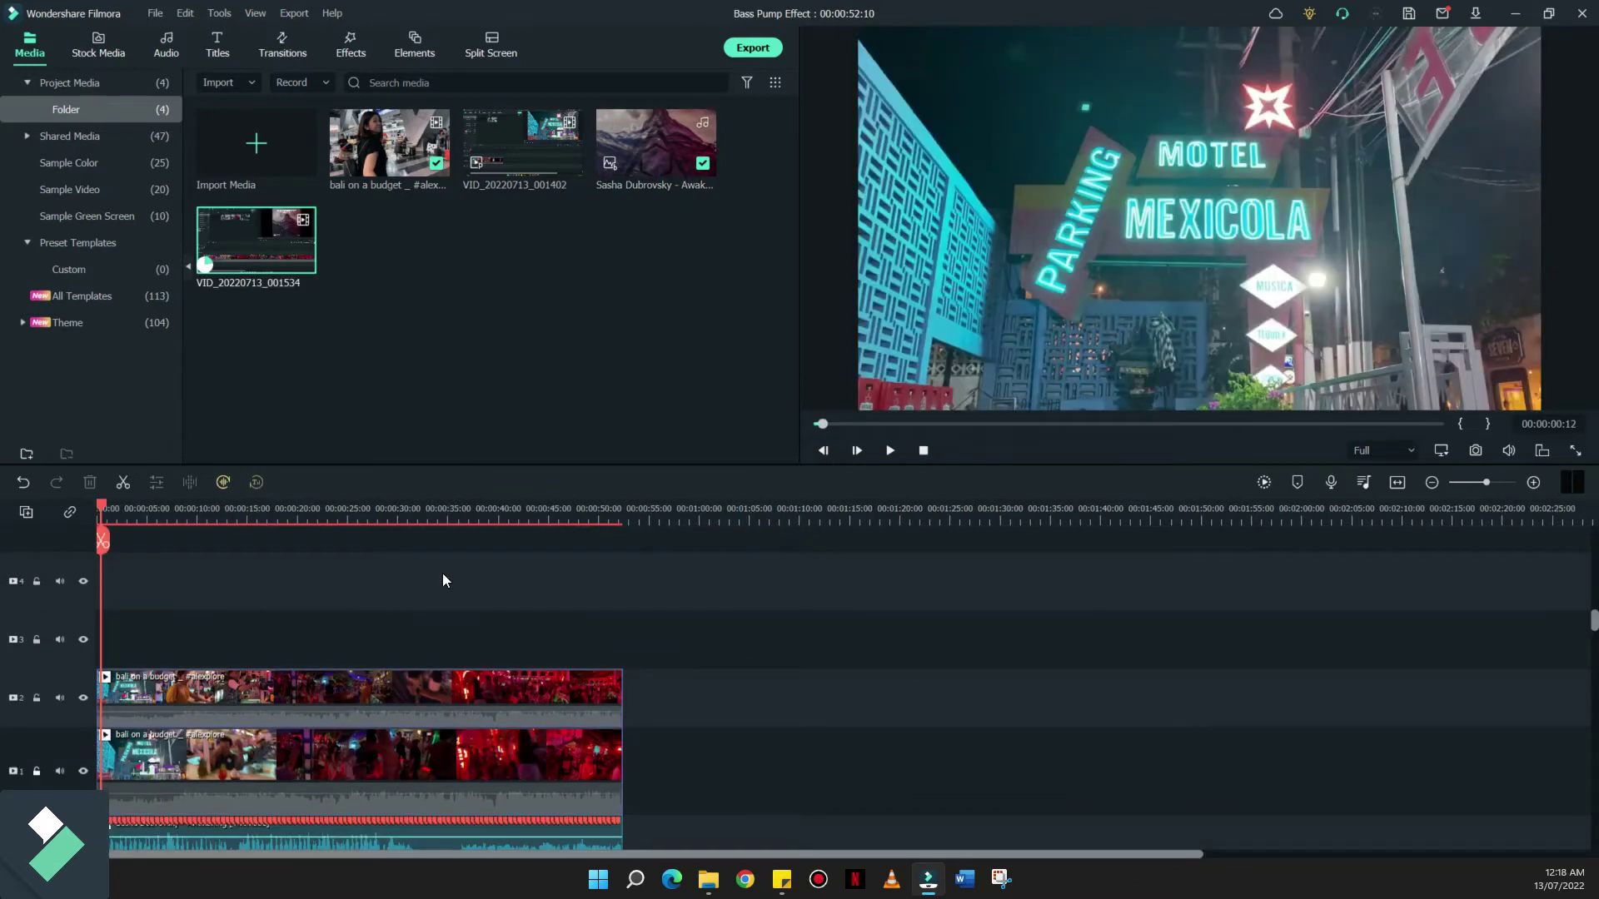
# - Add the Chromatic Aberration effect to video track 4 and stretch it over the full footage, ending at 00:00:52:10
pyautogui.click(532, 435)
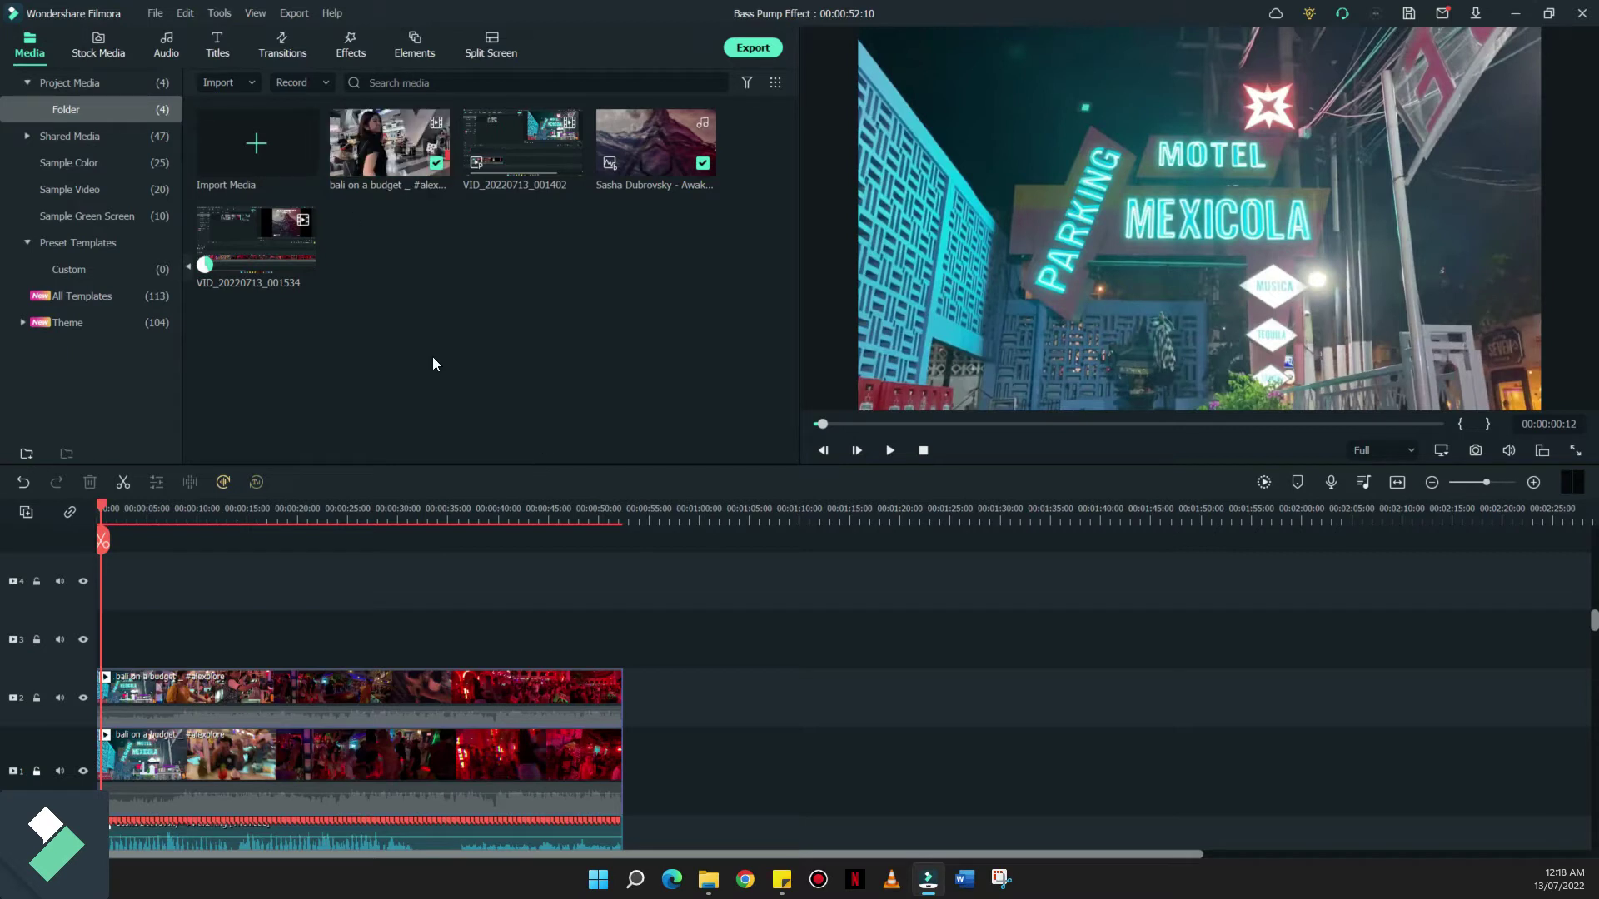
pyautogui.click(351, 46)
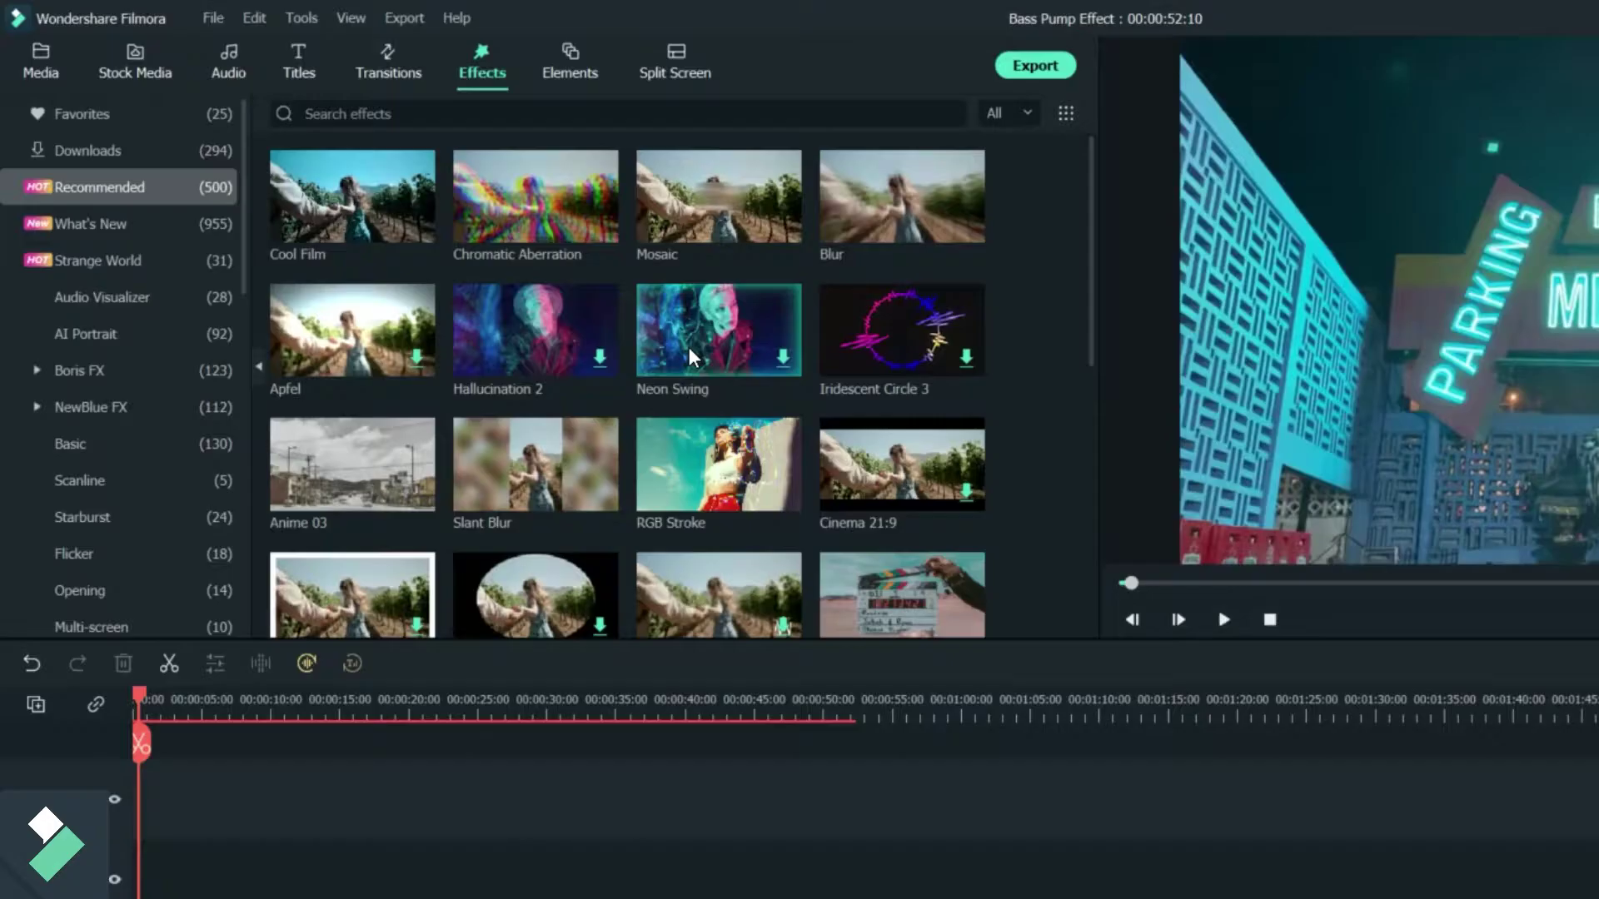
pyautogui.moveTo(424, 155); pyautogui.dragTo(378, 520)
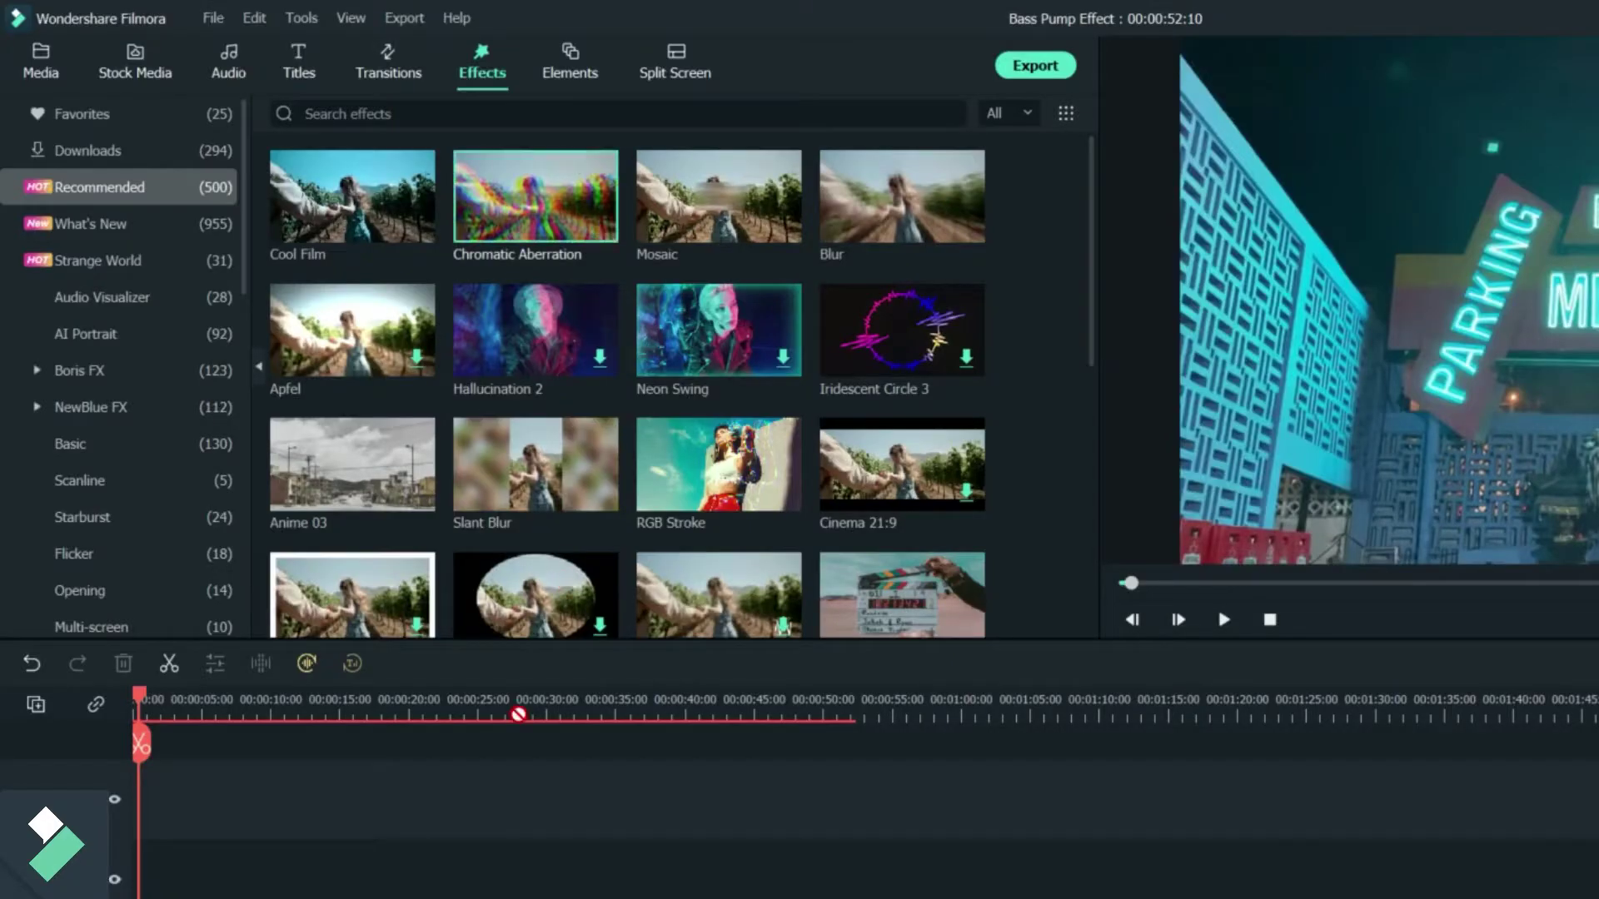
pyautogui.moveTo(518, 714); pyautogui.dragTo(855, 798)
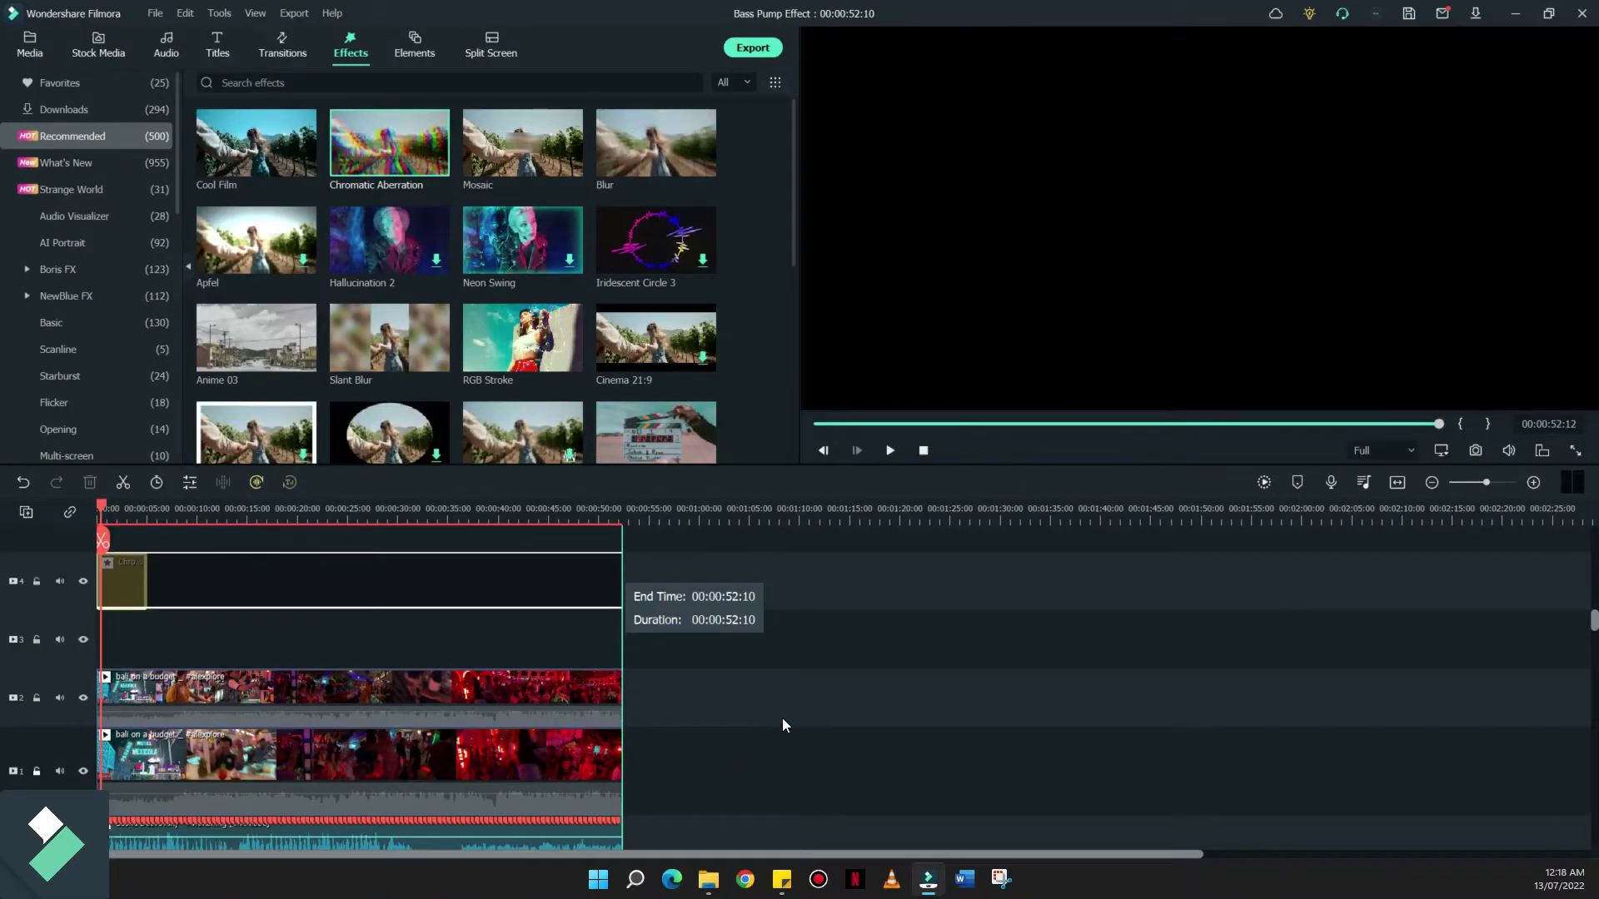
pyautogui.moveTo(782, 718); pyautogui.dragTo(782, 718)
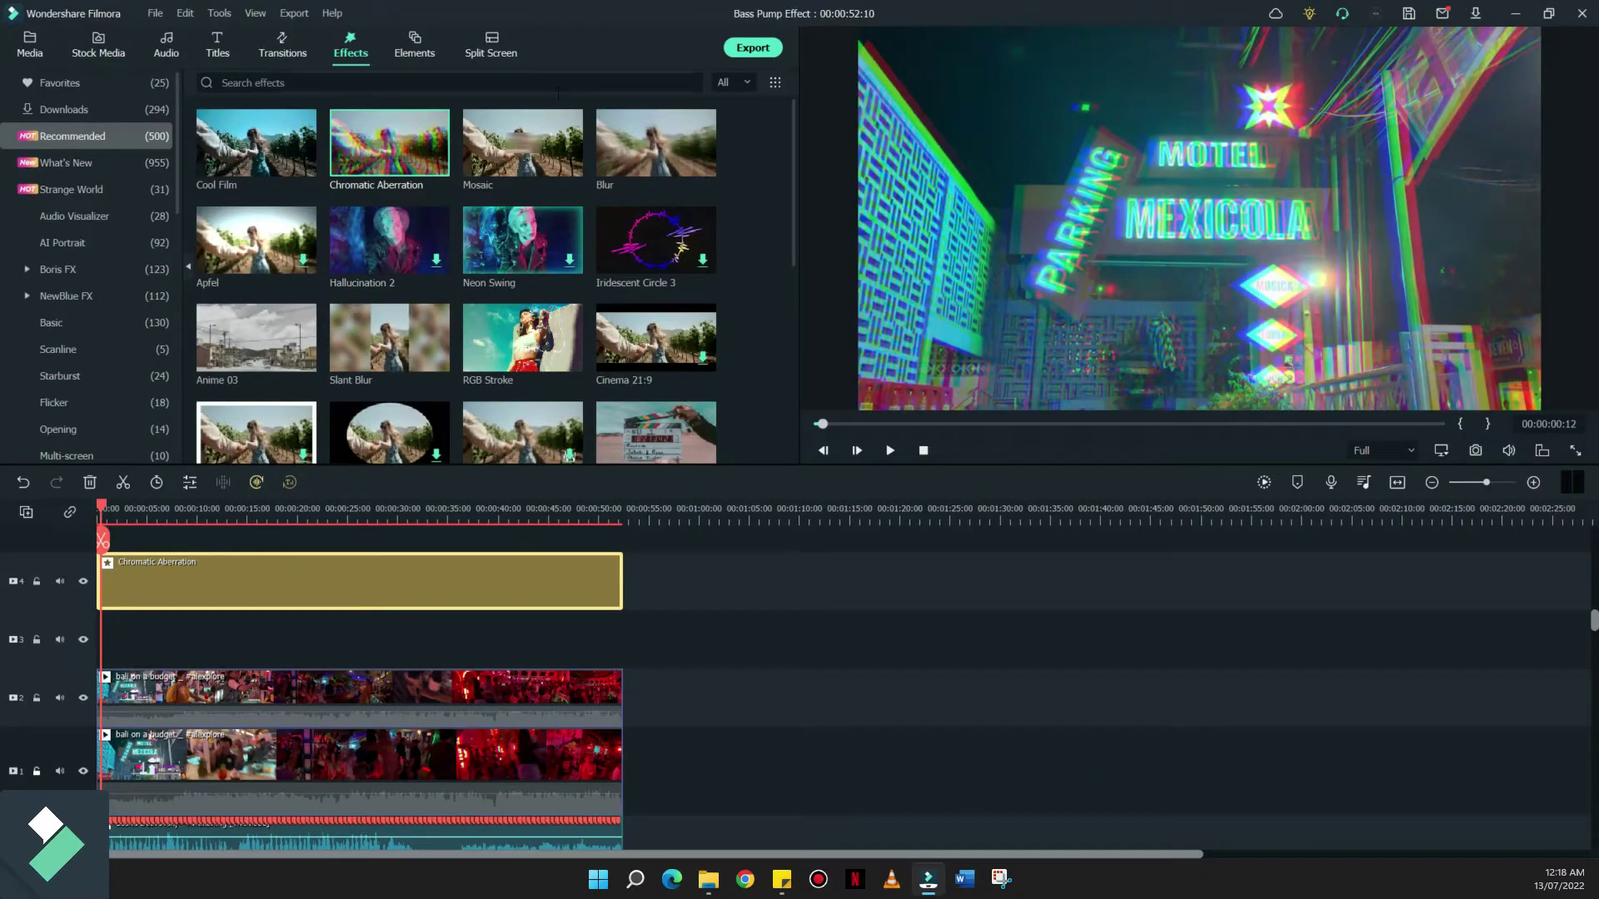
# - Search the effects for "up and down" and add Up-Down 1 to video track 3 across the full footage length
pyautogui.click(557, 88)
pyautogui.write('up ')
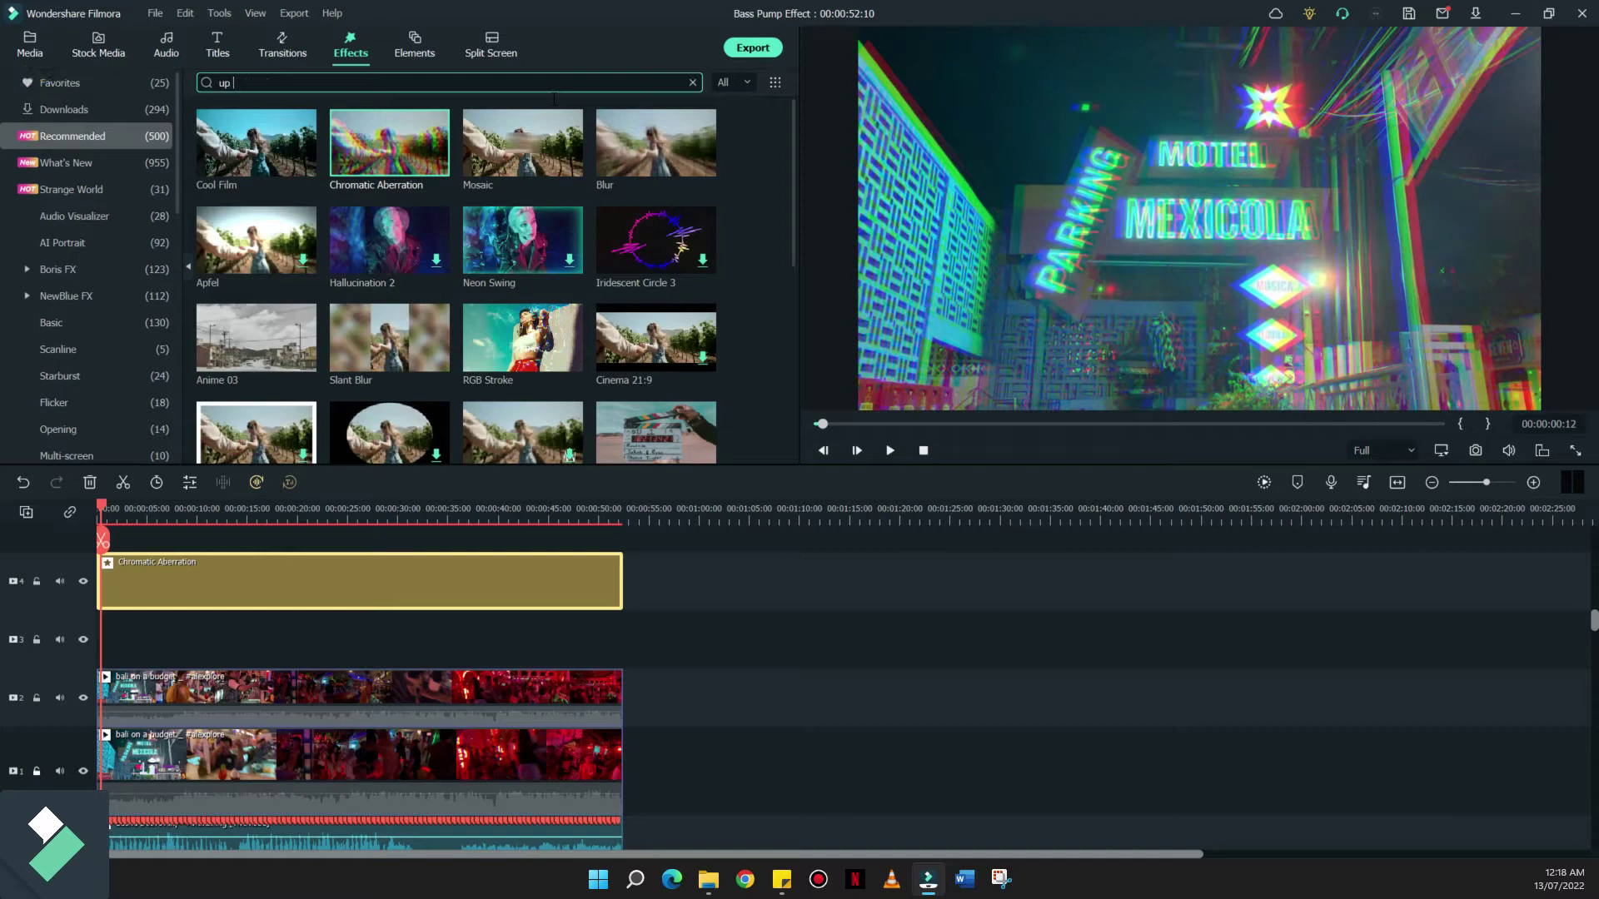
pyautogui.write('and down')
pyautogui.press('Return')
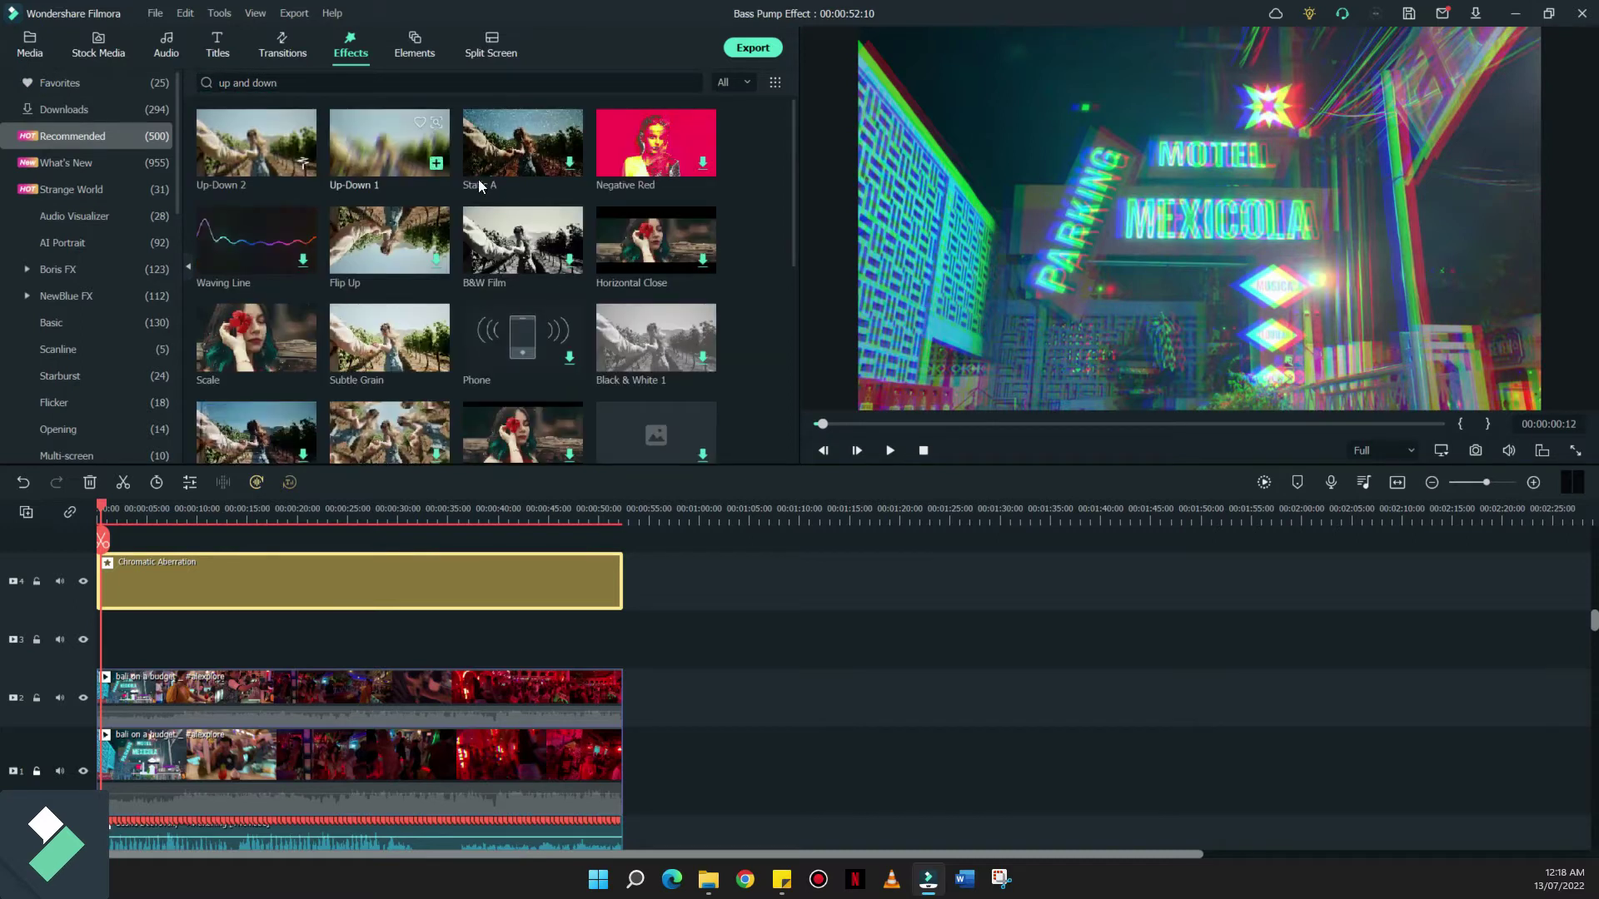
pyautogui.moveTo(434, 167); pyautogui.dragTo(453, 356)
pyautogui.moveTo(175, 752); pyautogui.dragTo(216, 750)
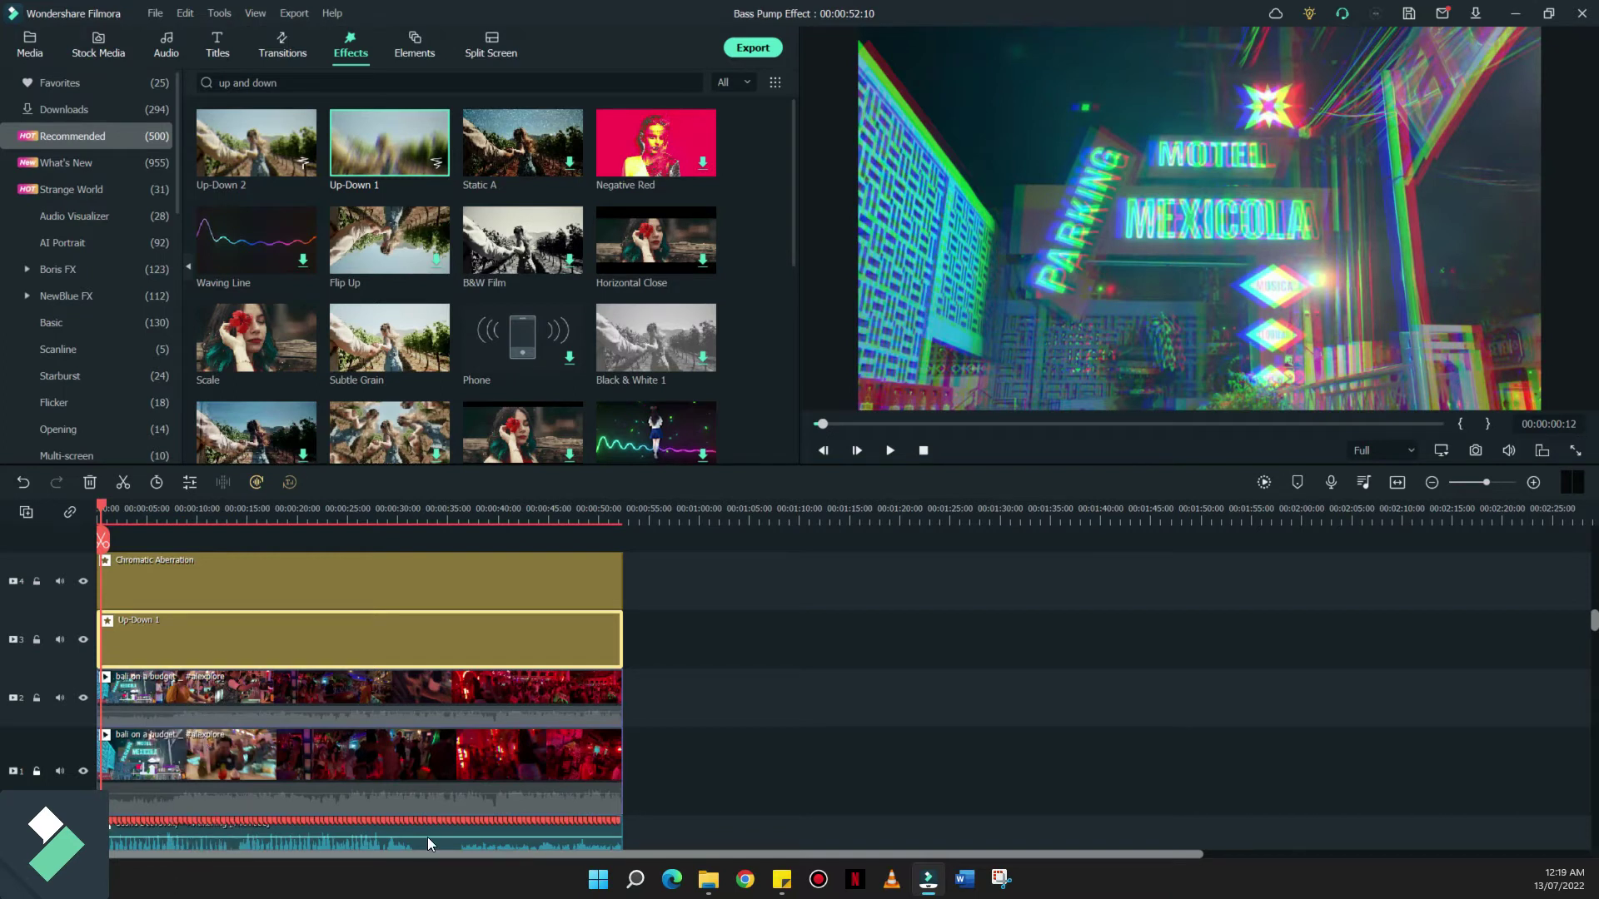
# - Lock audio track 1 and video track 1, and mute video track 1
pyautogui.scroll(-2, 427, 837)
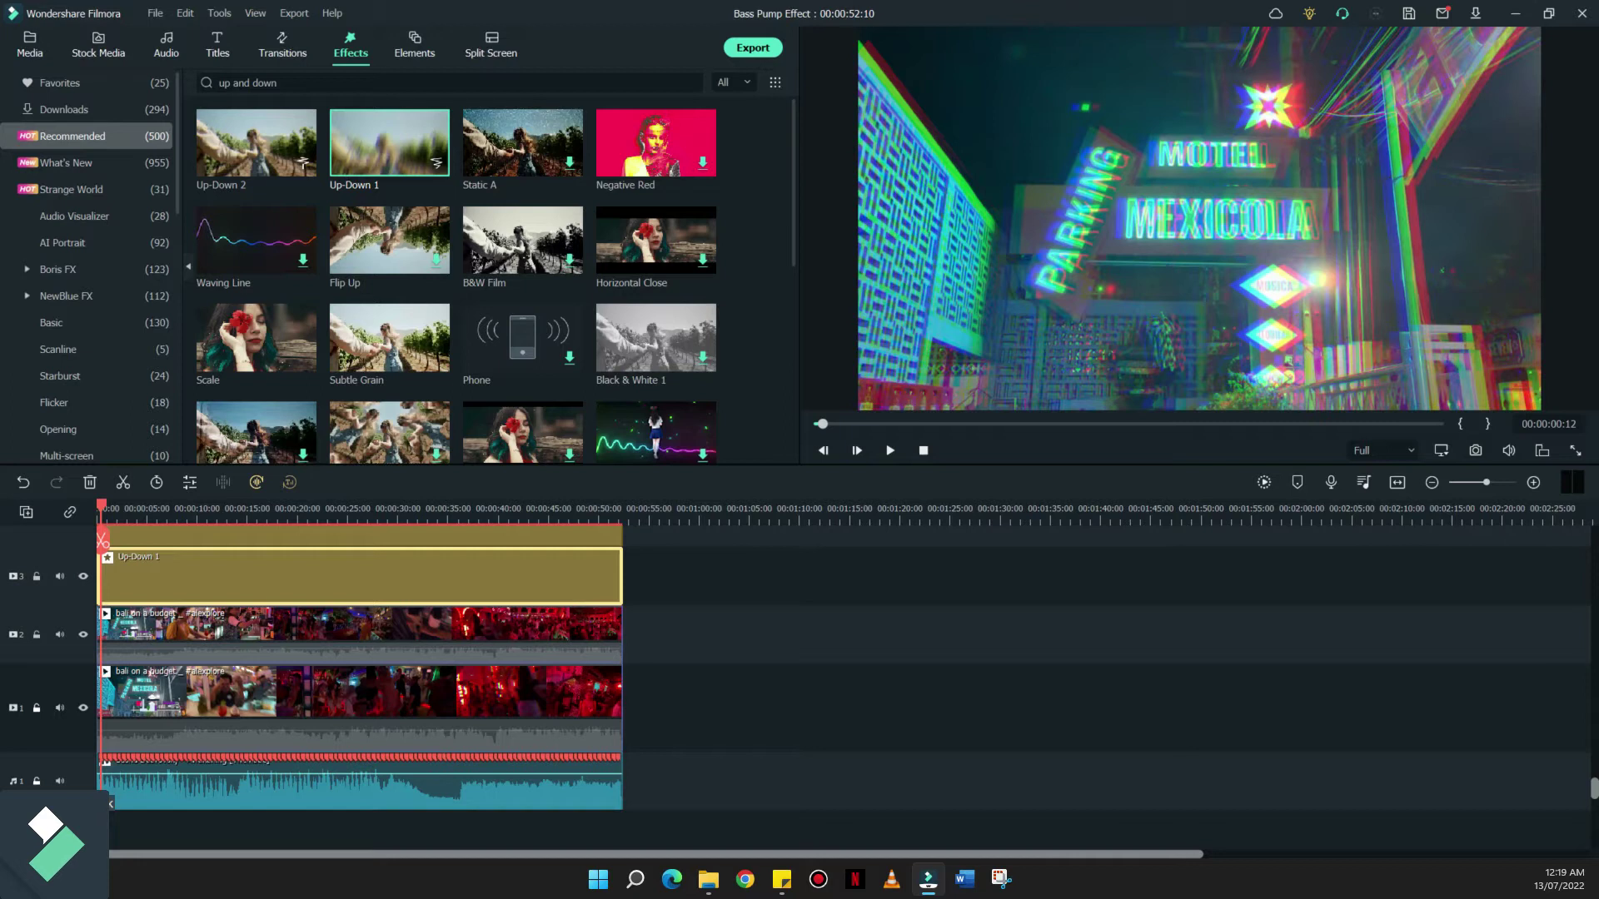
pyautogui.click(36, 782)
pyautogui.click(59, 707)
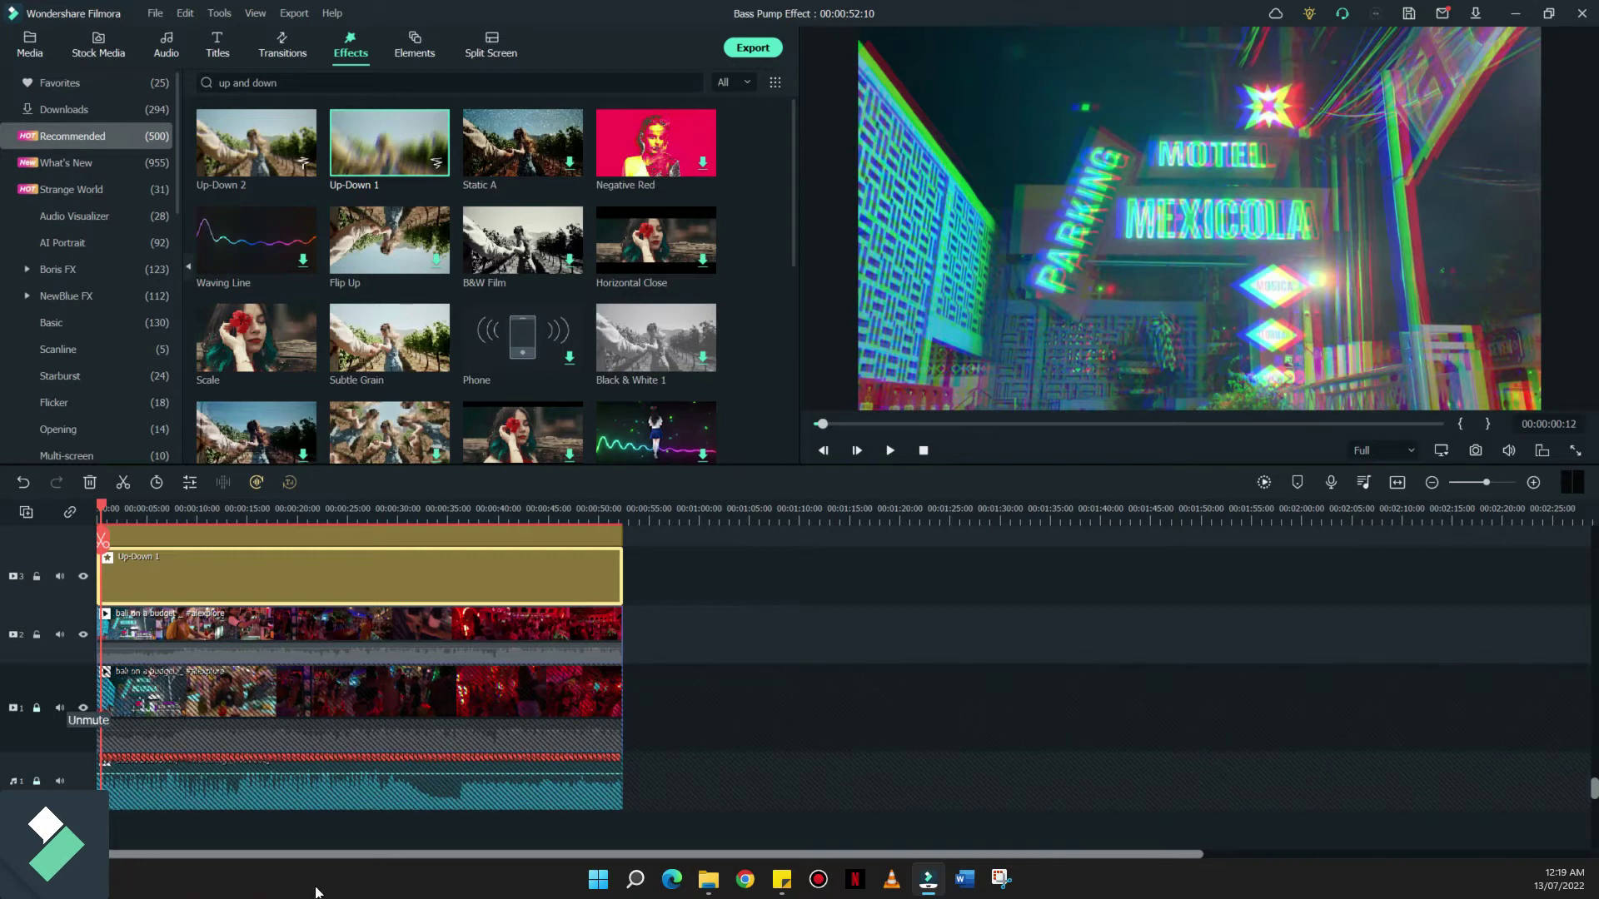
# - Split both effects and the video clip on track 2 at the first beat marker, 00:00:00:01
pyautogui.moveTo(101, 644); pyautogui.dragTo(1194, 630)
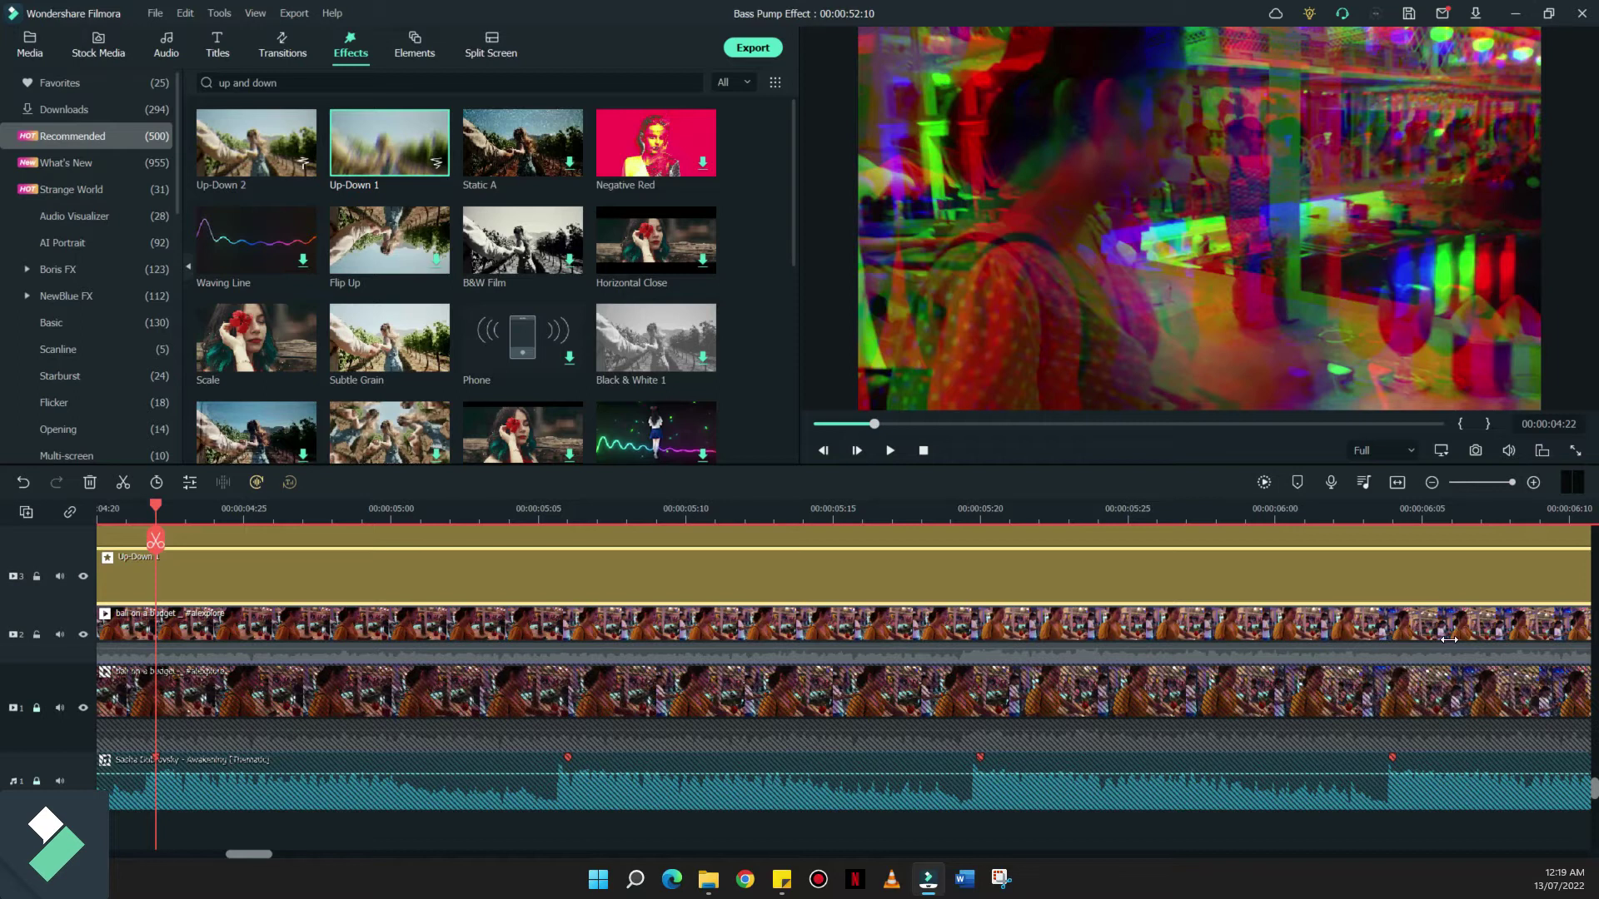
pyautogui.hscroll(-5, 843, 667)
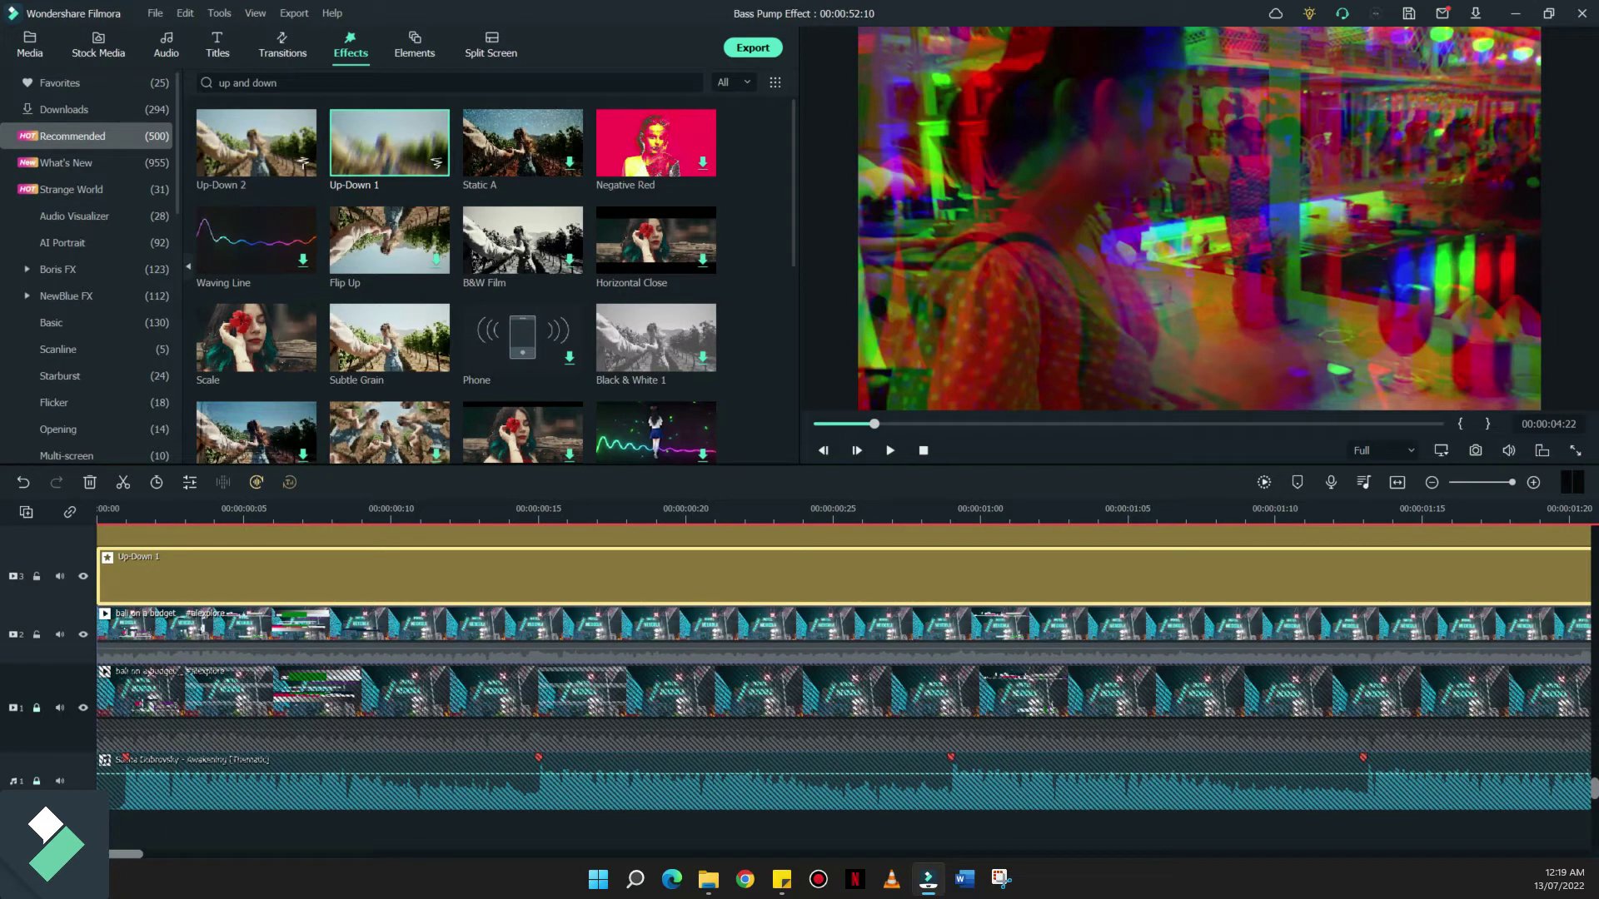
pyautogui.click(125, 513)
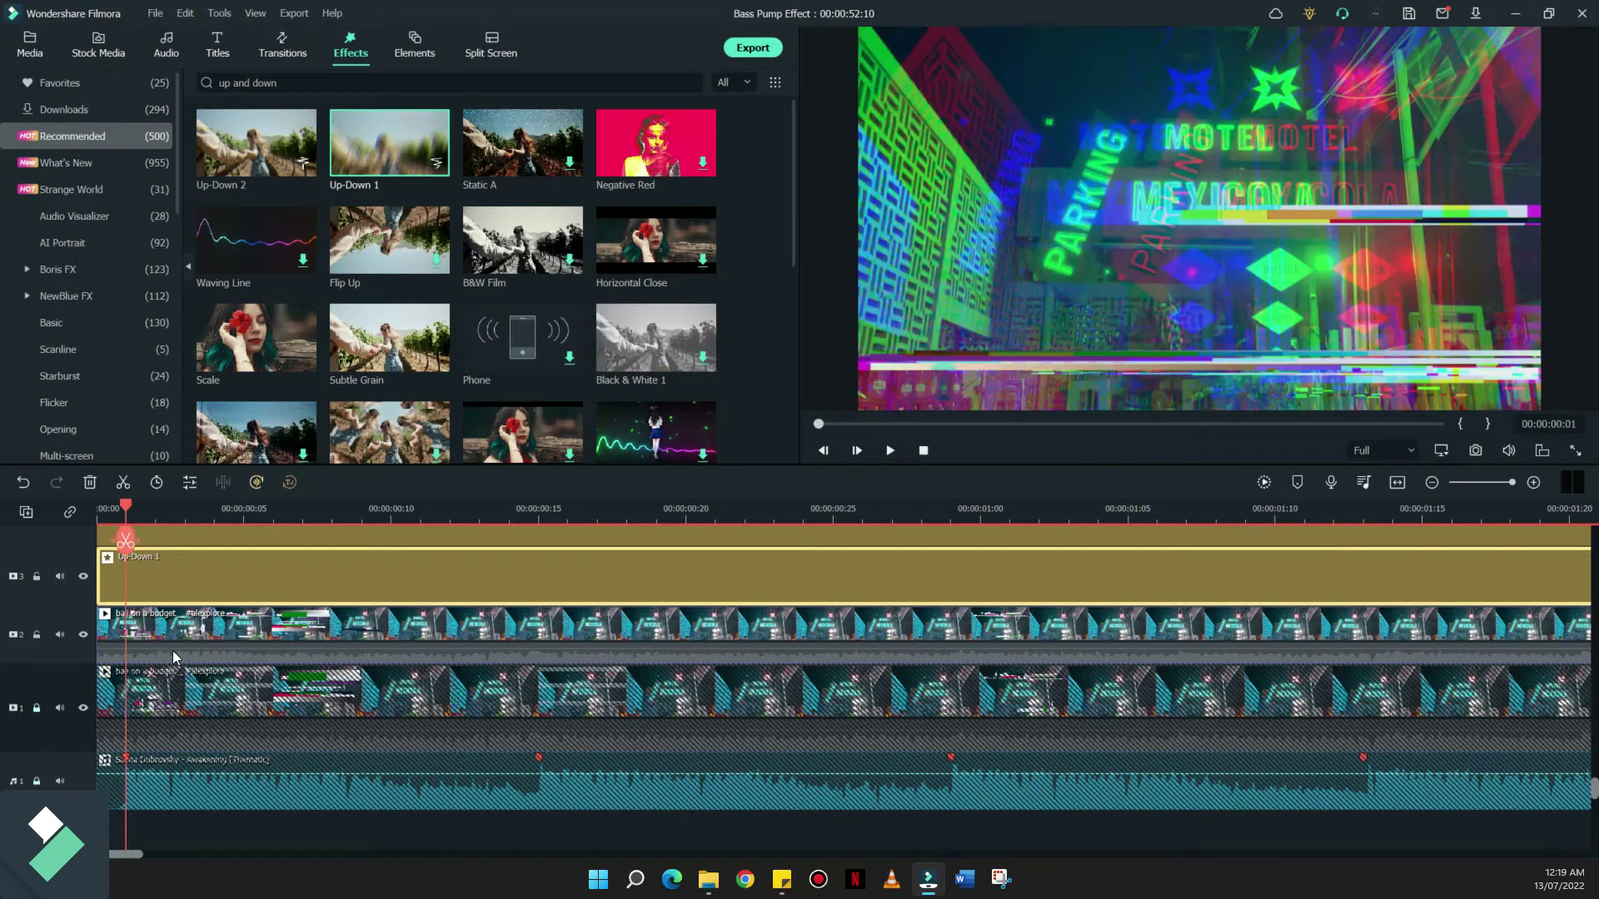
pyautogui.scroll(1, 333, 842)
pyautogui.scroll(1, 333, 842)
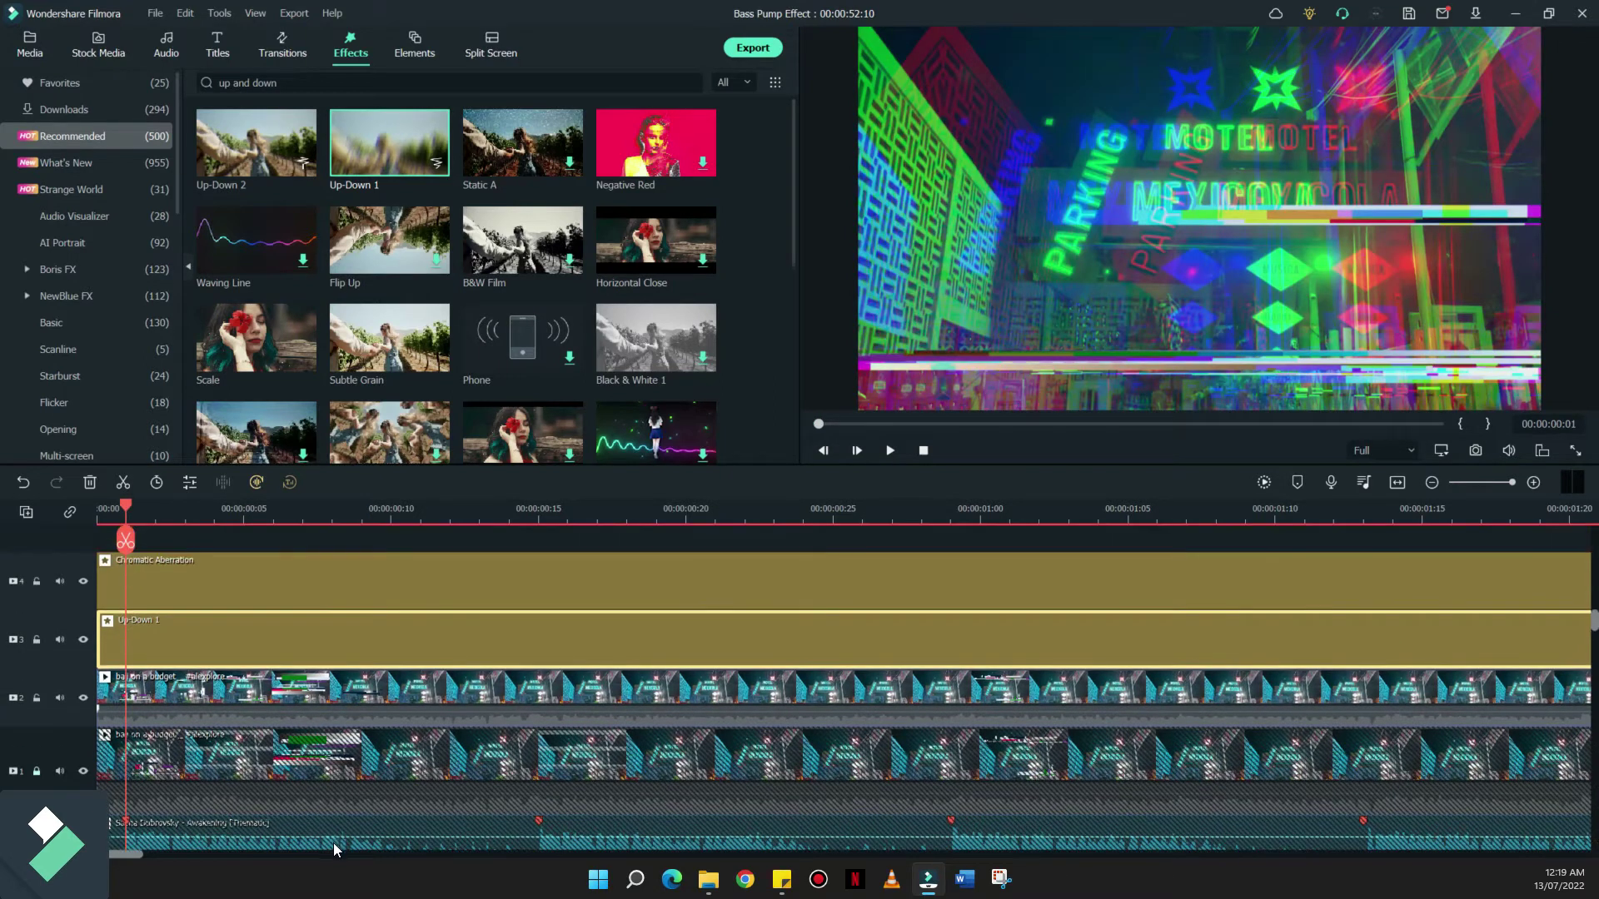
pyautogui.scroll(-1, 333, 843)
pyautogui.scroll(1, 333, 843)
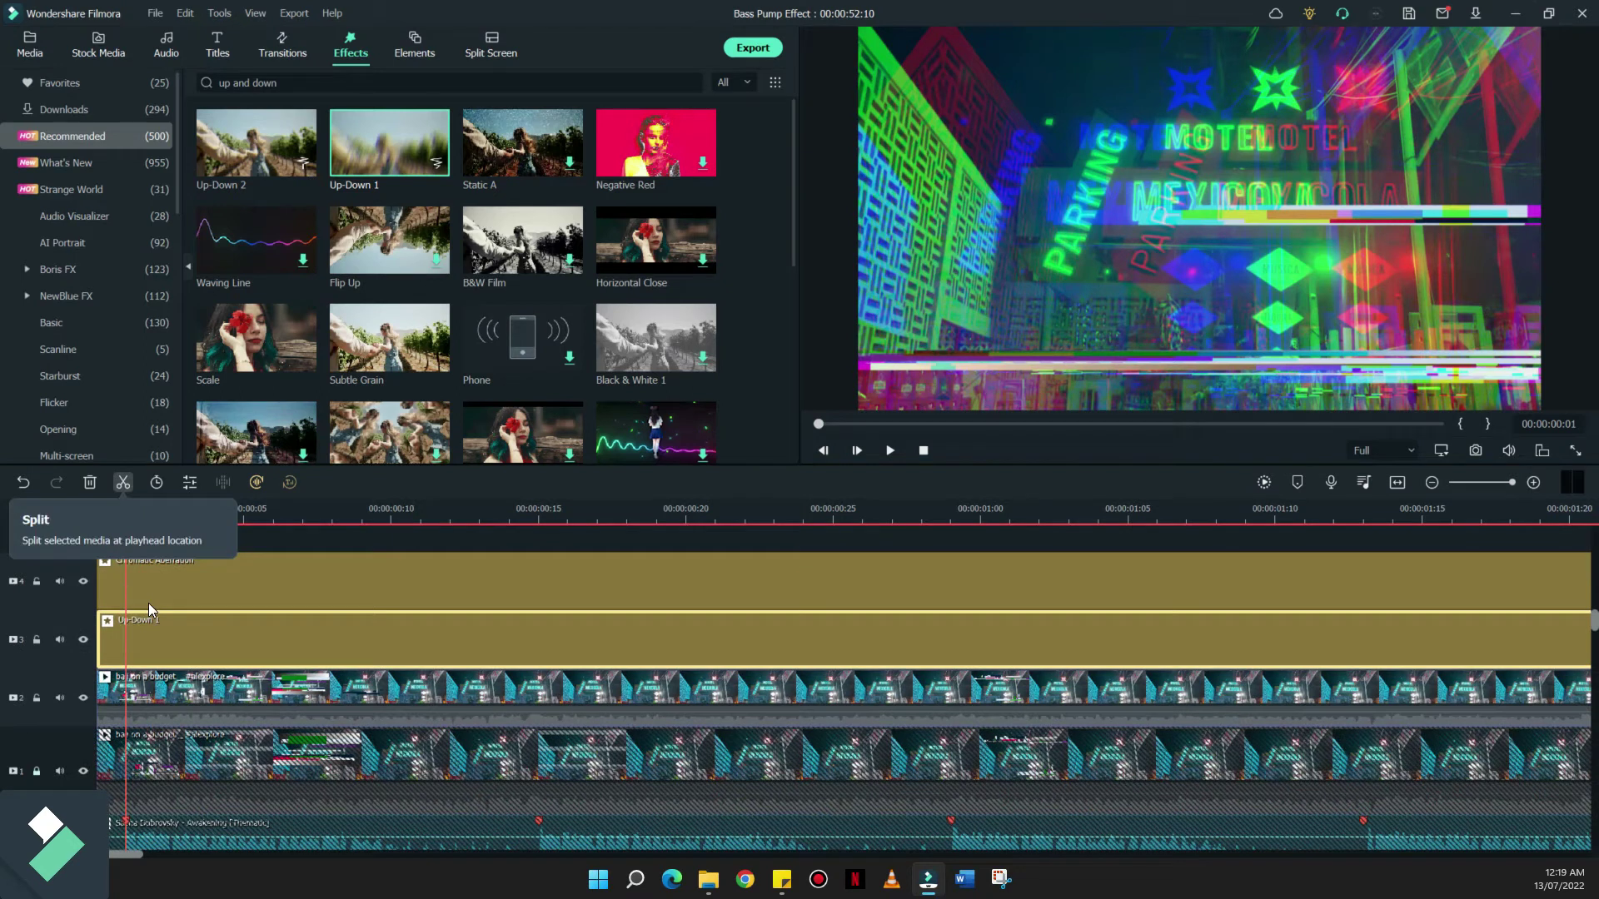
pyautogui.hotkey('ctrl', 'b')
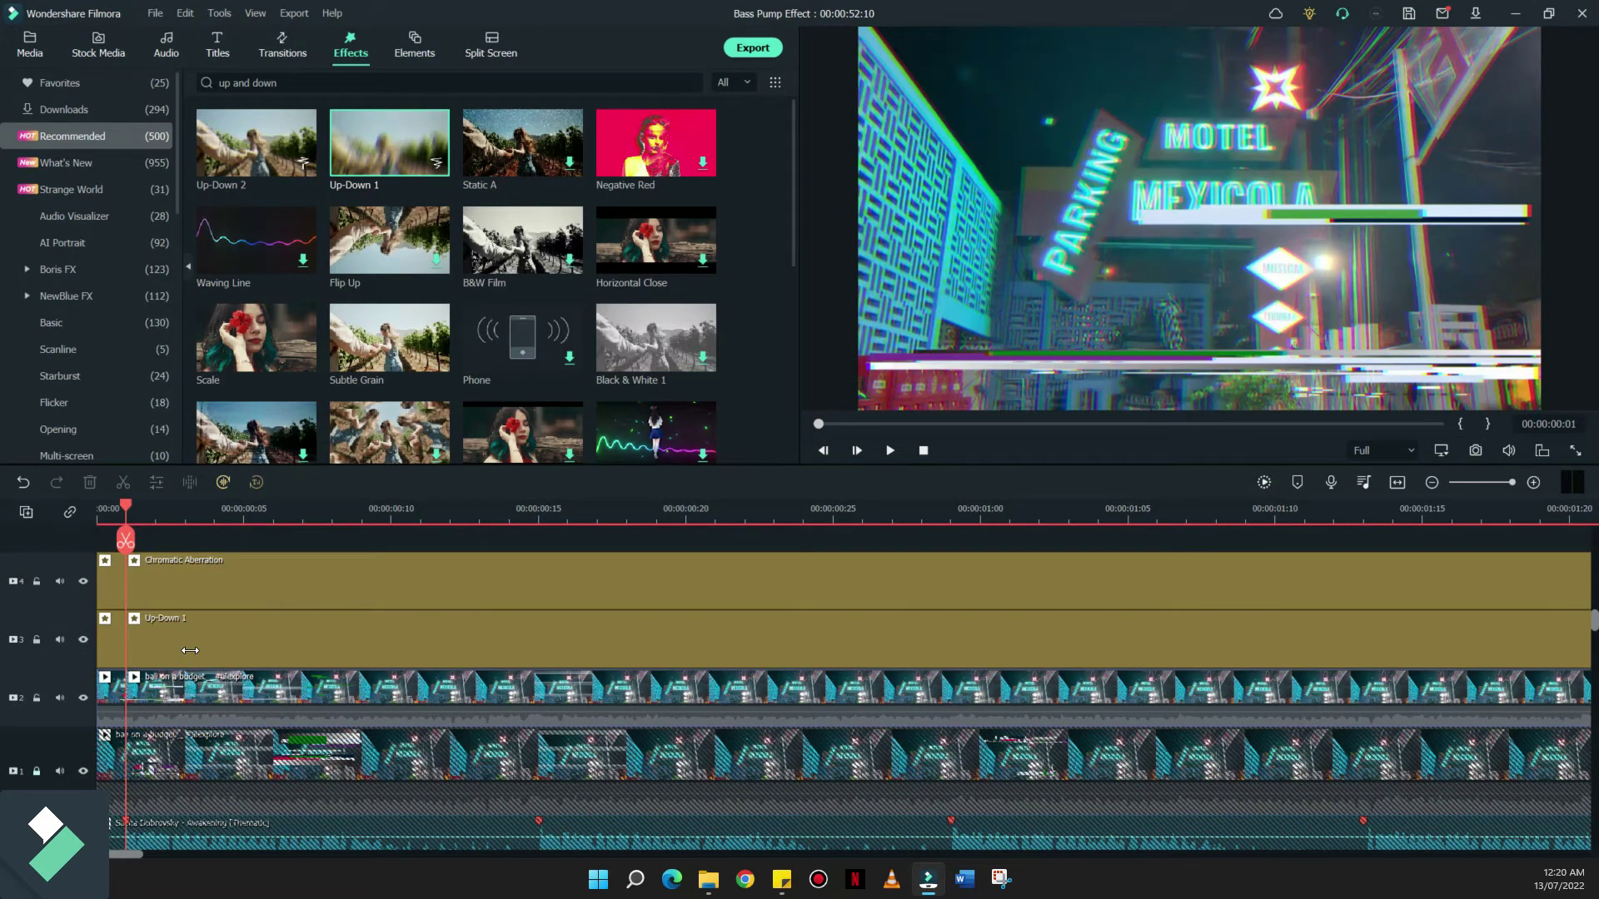
# - Split both effects and the track 2 clip again four frames after the first beat, at 00:00:00:05
pyautogui.press('Right')
pyautogui.press('Right')
pyautogui.press('Right')
pyautogui.press('Right')
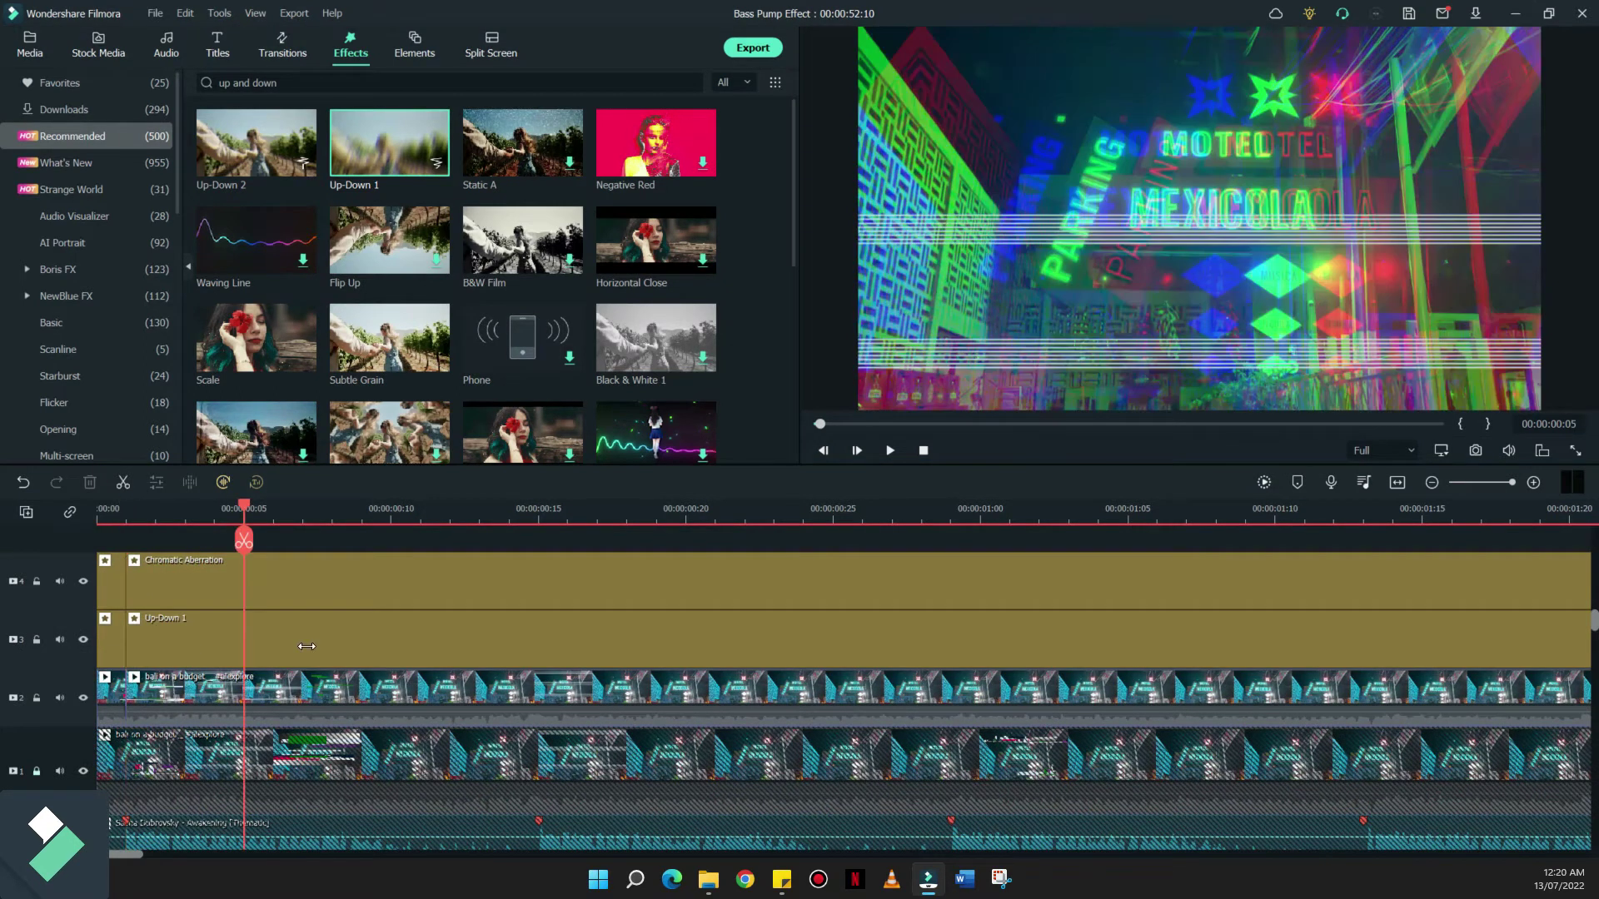
pyautogui.hotkey('ctrl', 'b')
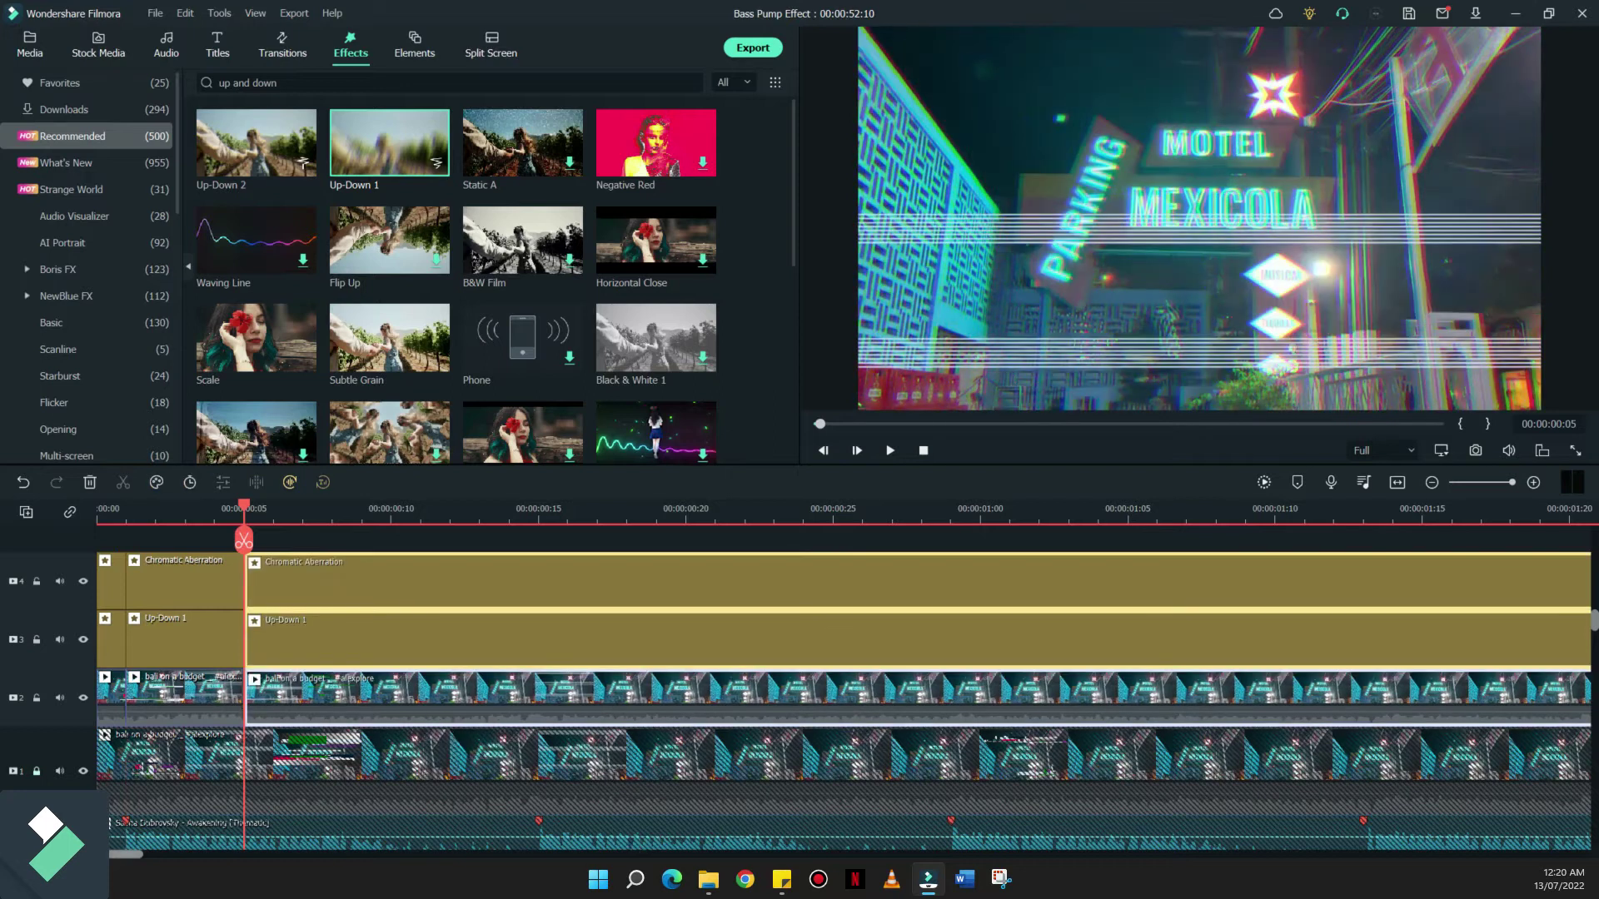
# - Split both effects and the track 2 clip at the second beat marker, 00:00:00:15
pyautogui.click(539, 517)
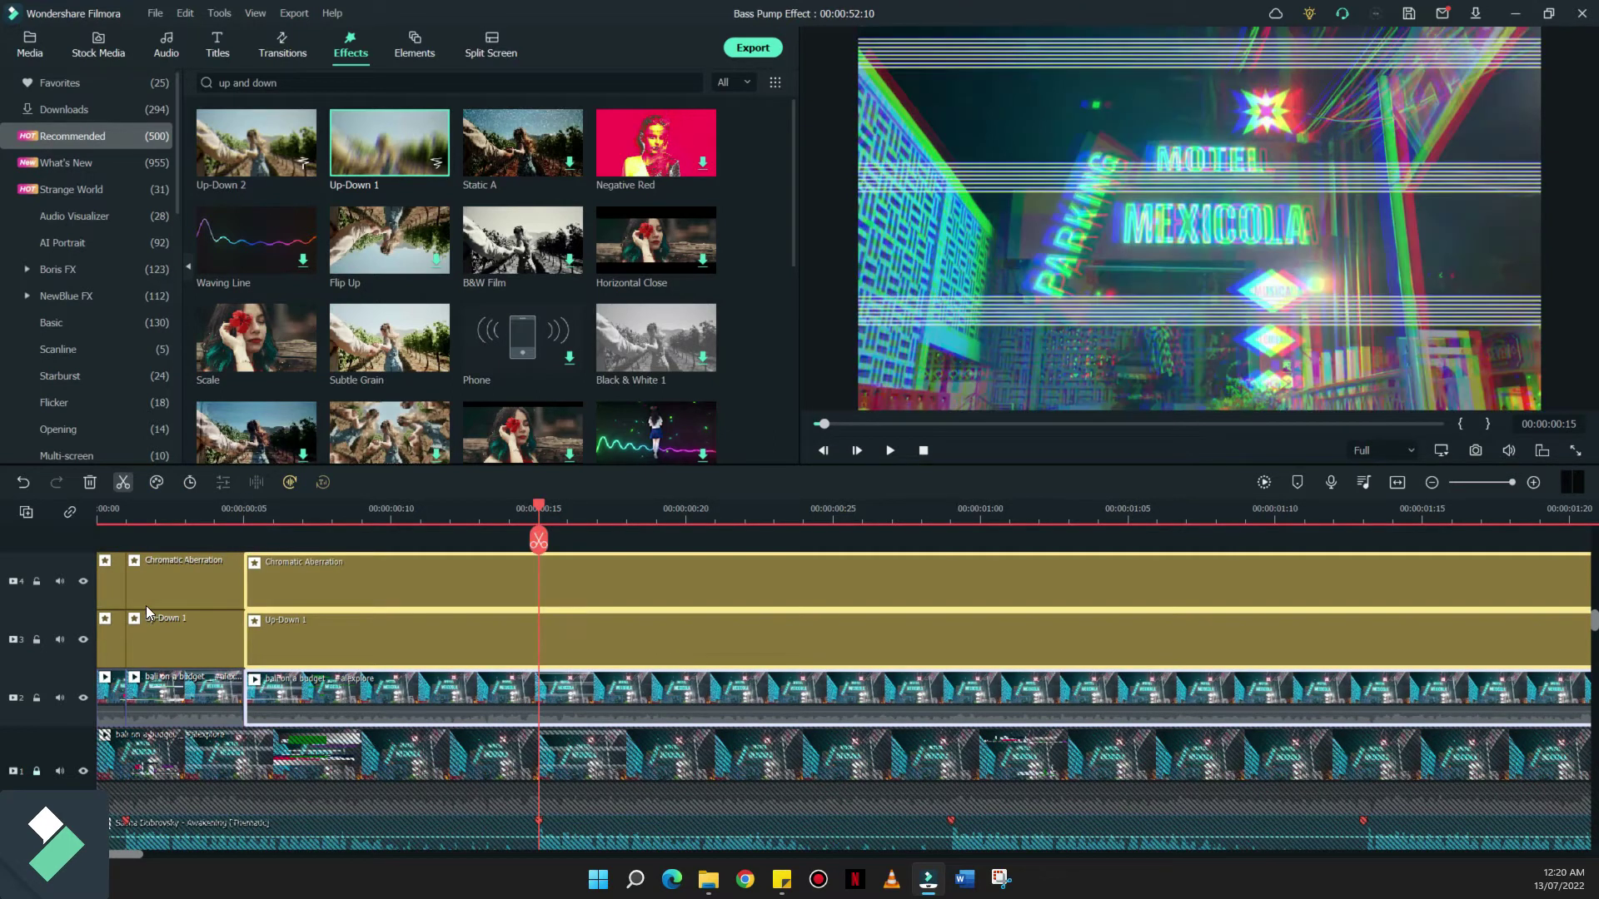
pyautogui.click(122, 483)
pyautogui.hotkey('ctrl', 'b')
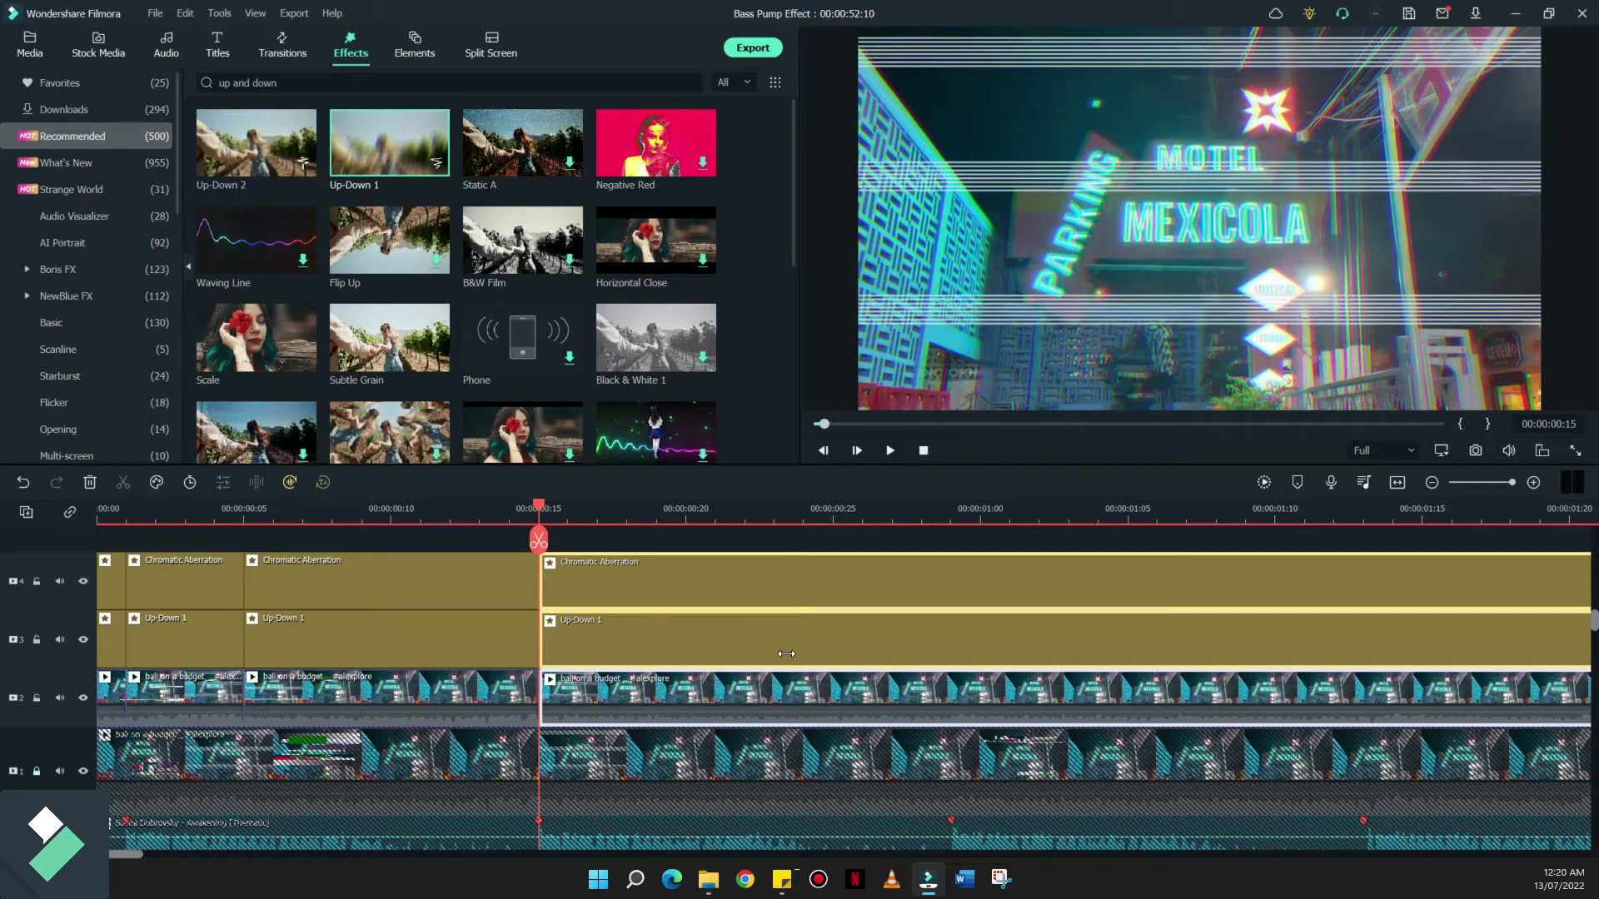
# - Split both effects and the track 2 clip at each beat marker and four frames after it, continuing through 00:00:02:01
pyautogui.press('space')
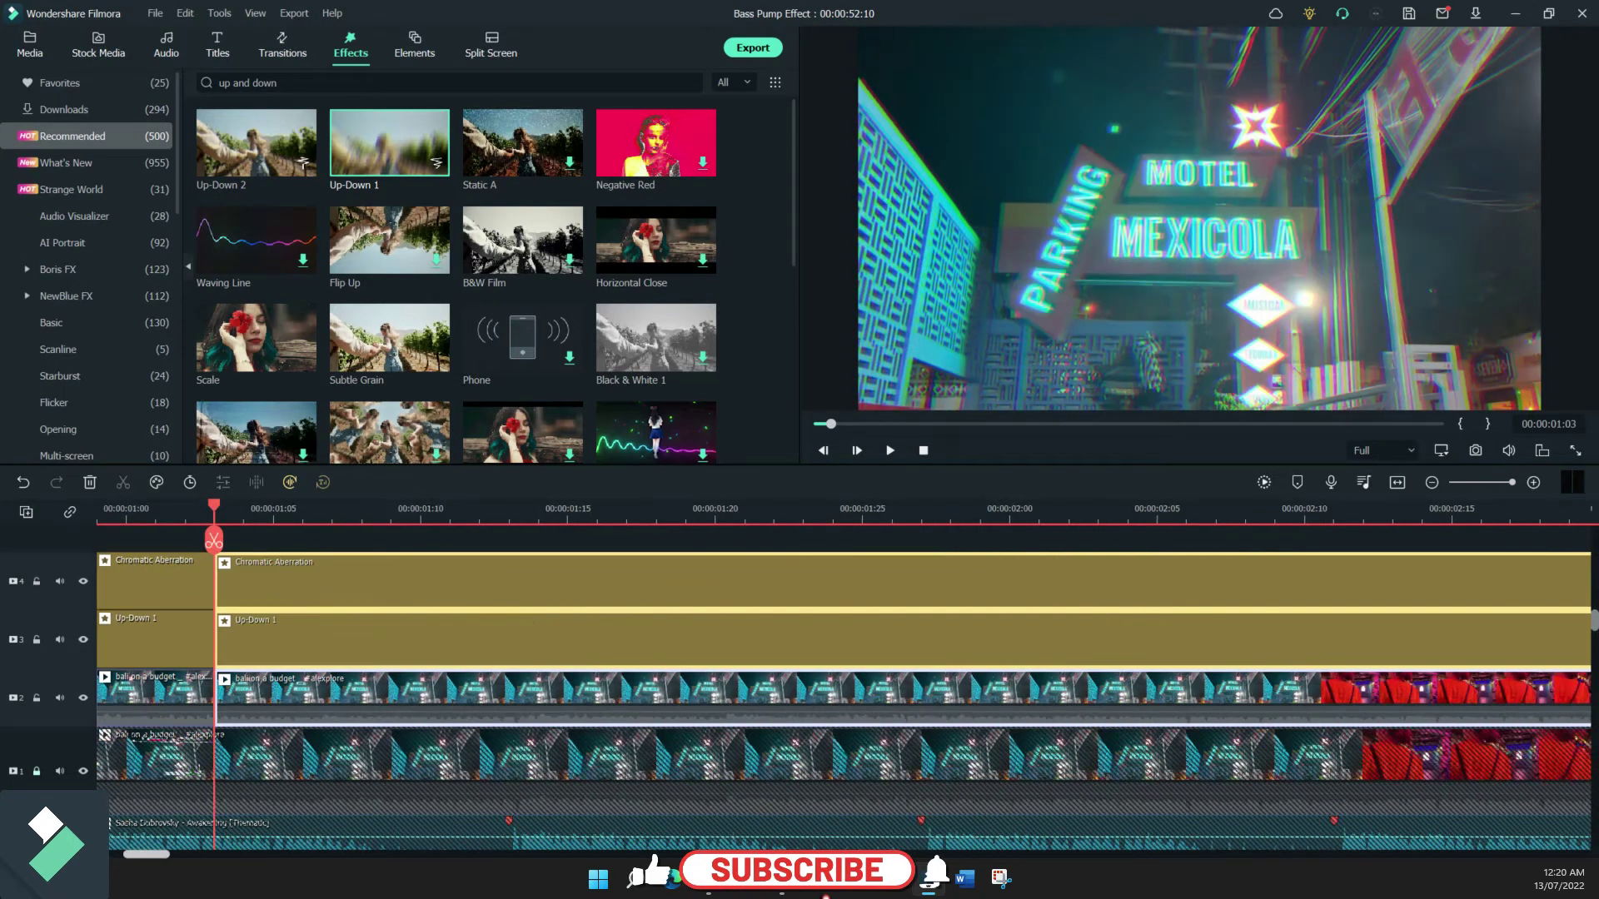
pyautogui.hotkey('ctrl', 'b')
pyautogui.hotkey('ctrl', 'b')
pyautogui.hotkey('ctrl', 'b')
pyautogui.hotkey('ctrl', 'b')
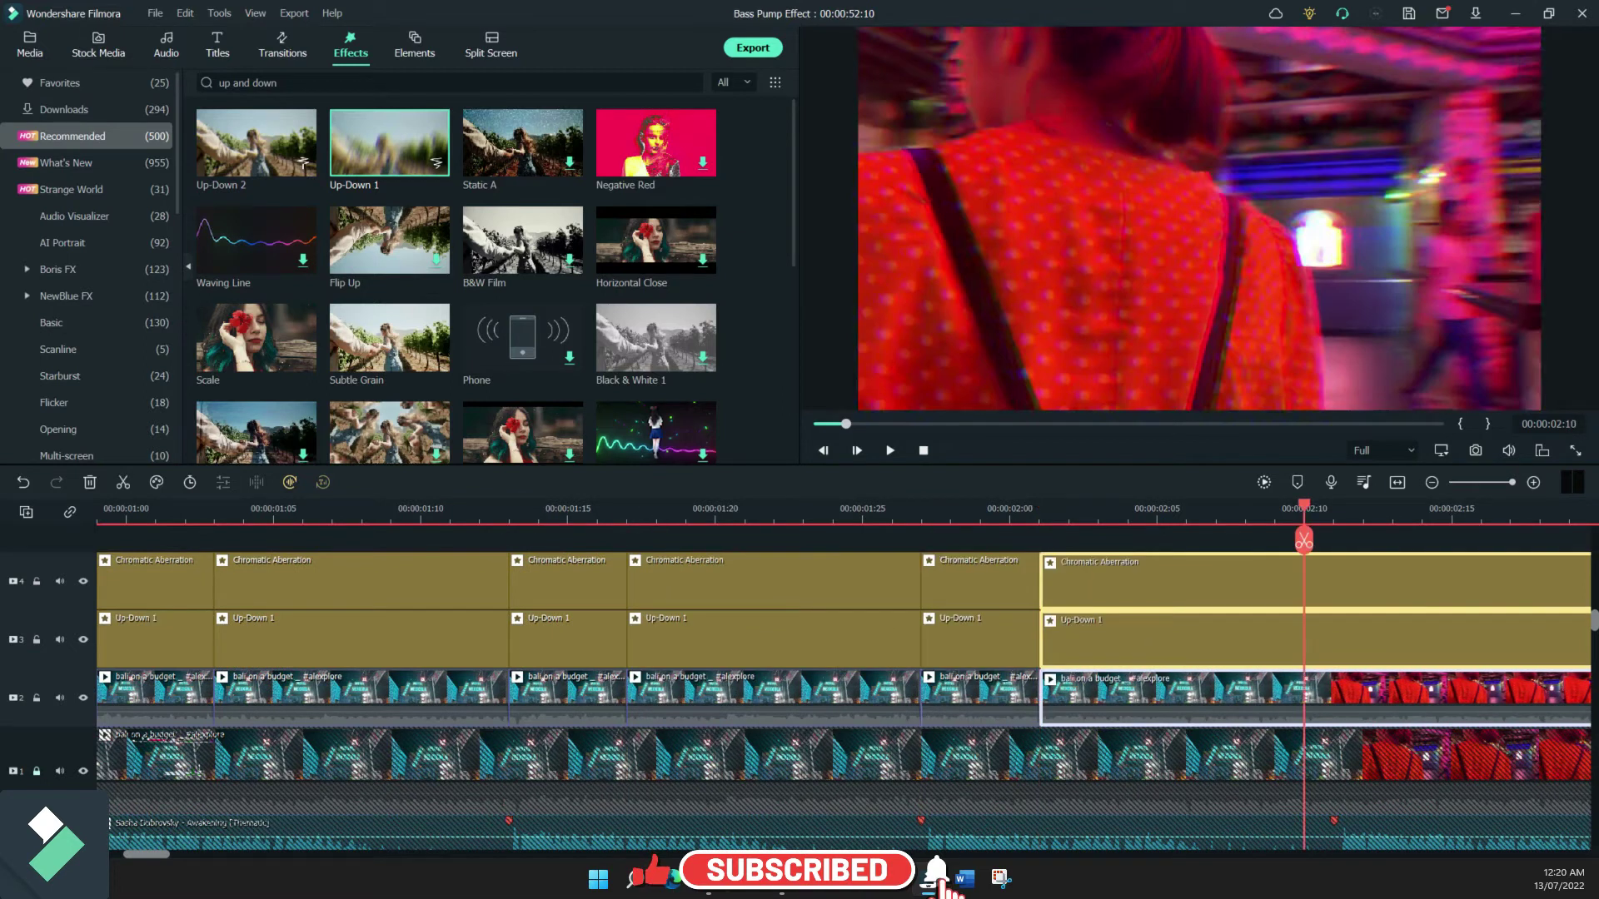
# - Split both effects and the track 2 clip at the beats and four frames after them, from 00:00:02:11 through 00:00:03:23
pyautogui.hotkey('ctrl', 'b')
pyautogui.hotkey('ctrl', 'b')
pyautogui.hotkey('ctrl', 'b')
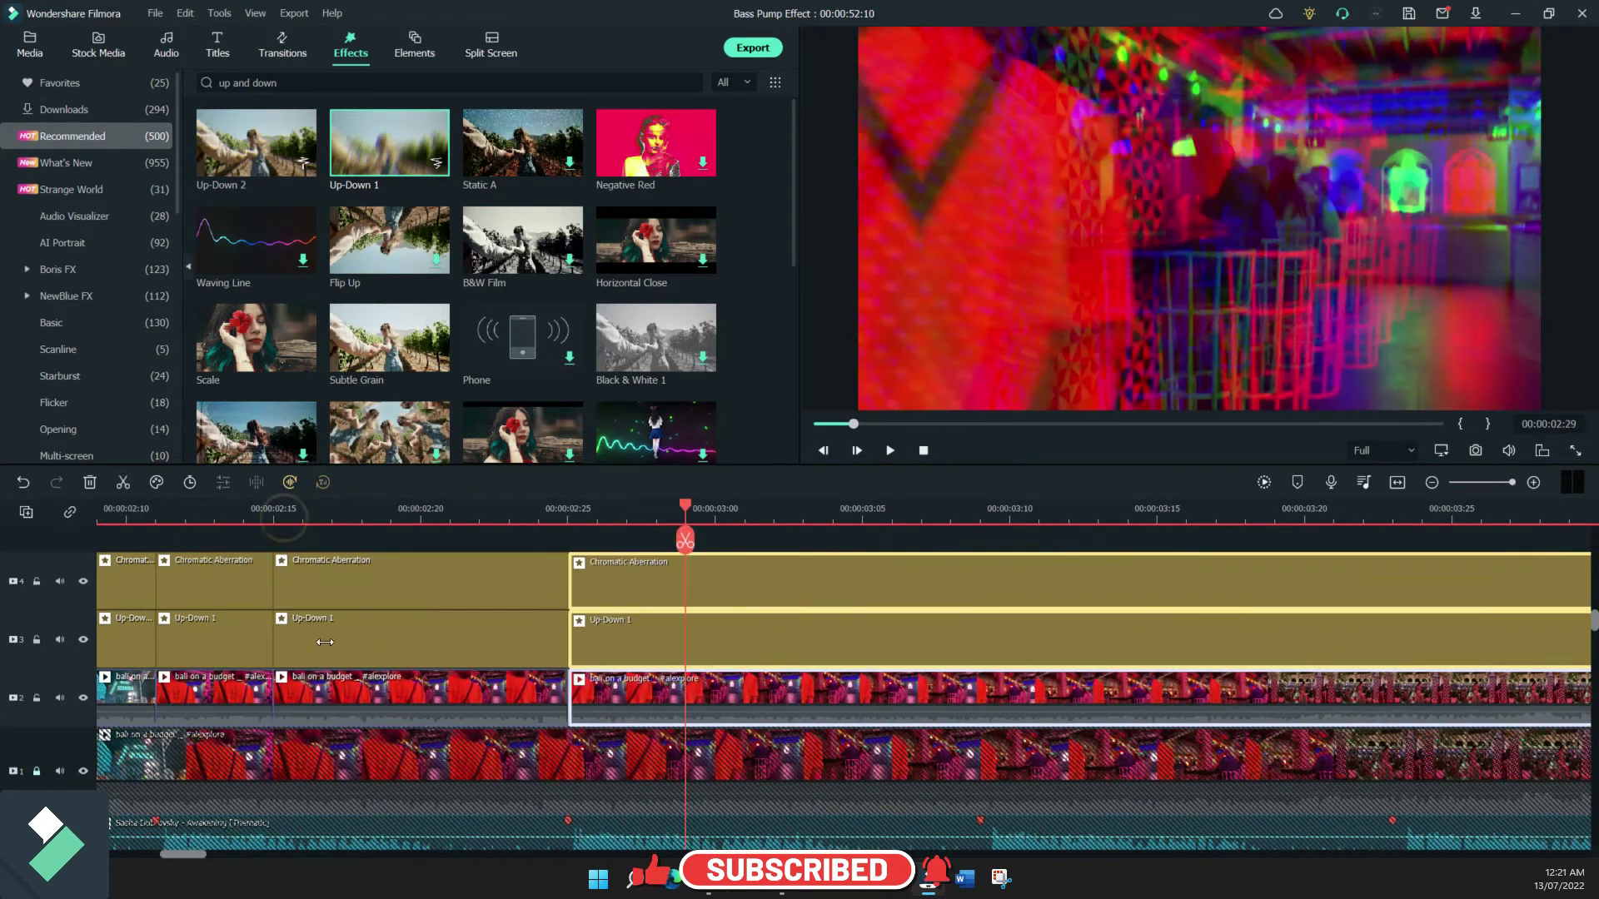
pyautogui.hotkey('ctrl', 'b')
pyautogui.hotkey('ctrl', 'b')
pyautogui.hotkey('ctrl', 'b')
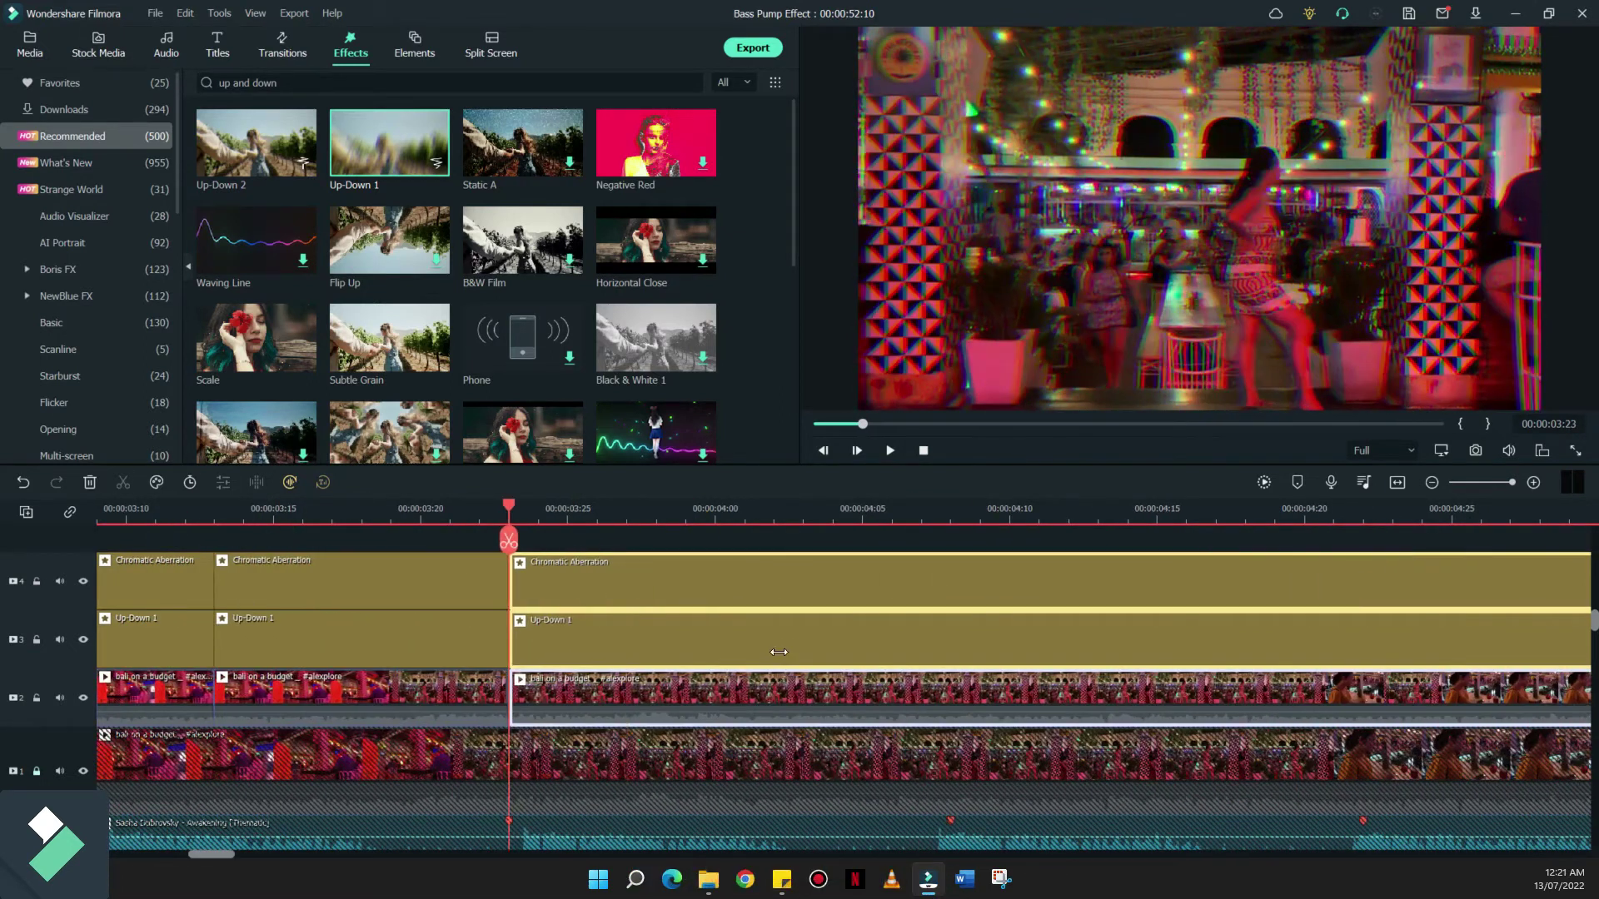
# - Split both effects and the track 2 clip at 00:00:03:27 and at the beat marker at 00:00:04:08
pyautogui.hotkey('ctrl', 'b')
pyautogui.press('space')
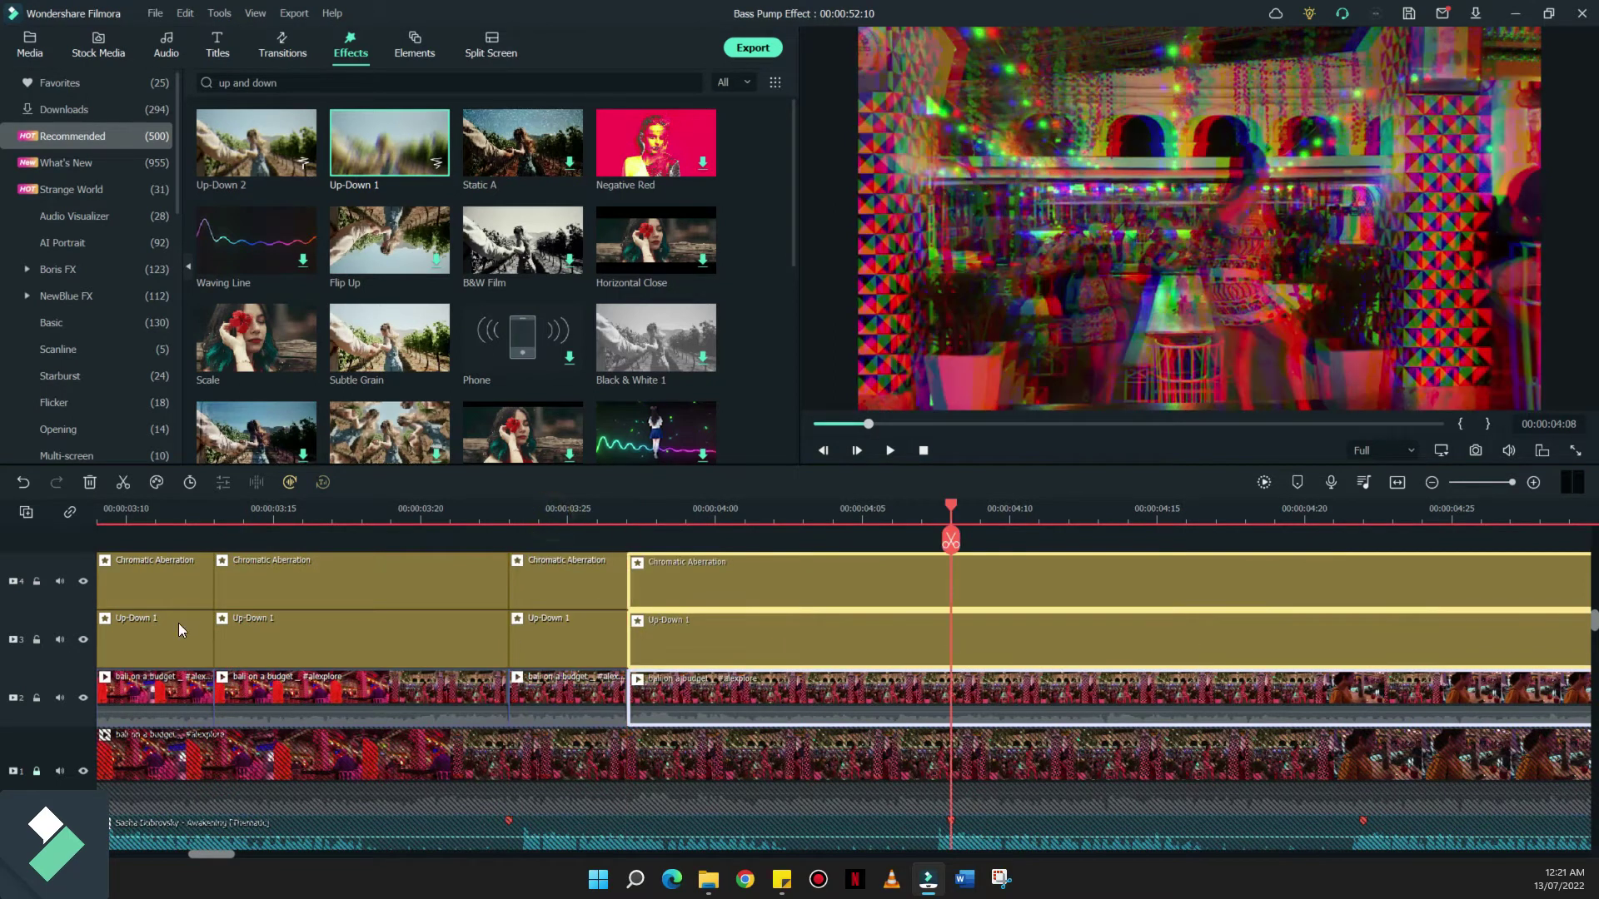
pyautogui.hotkey('ctrl', 'b')
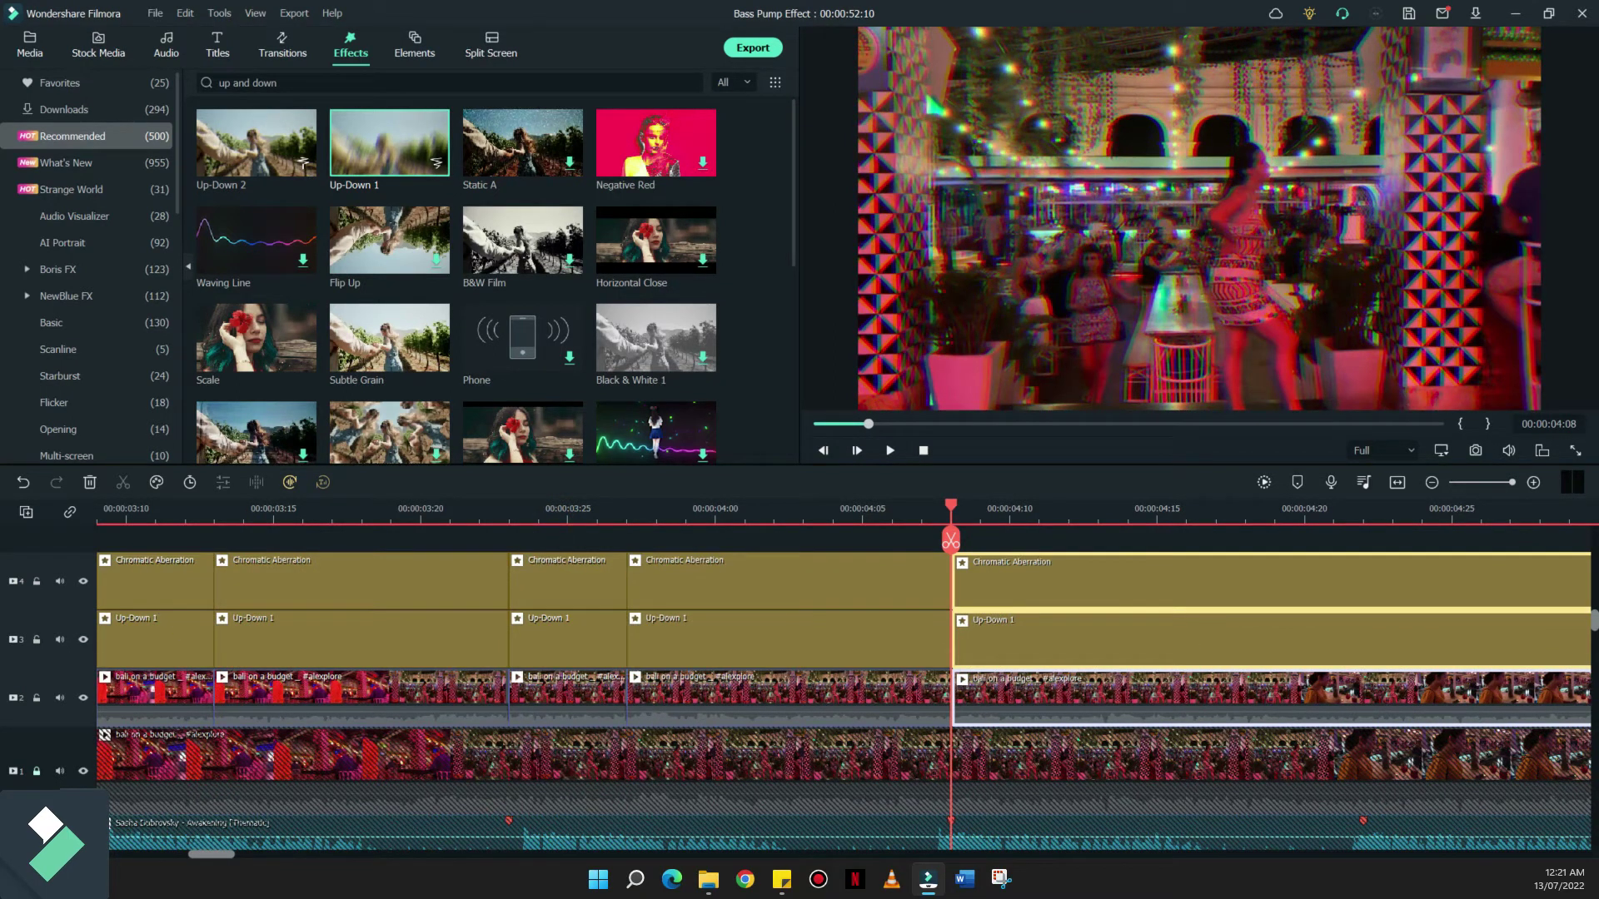
# - Trim all tracks by deleting everything after 00:00:05:01
pyautogui.moveTo(510, 518); pyautogui.dragTo(842, 645)
pyautogui.hotkey('ctrl', '-')
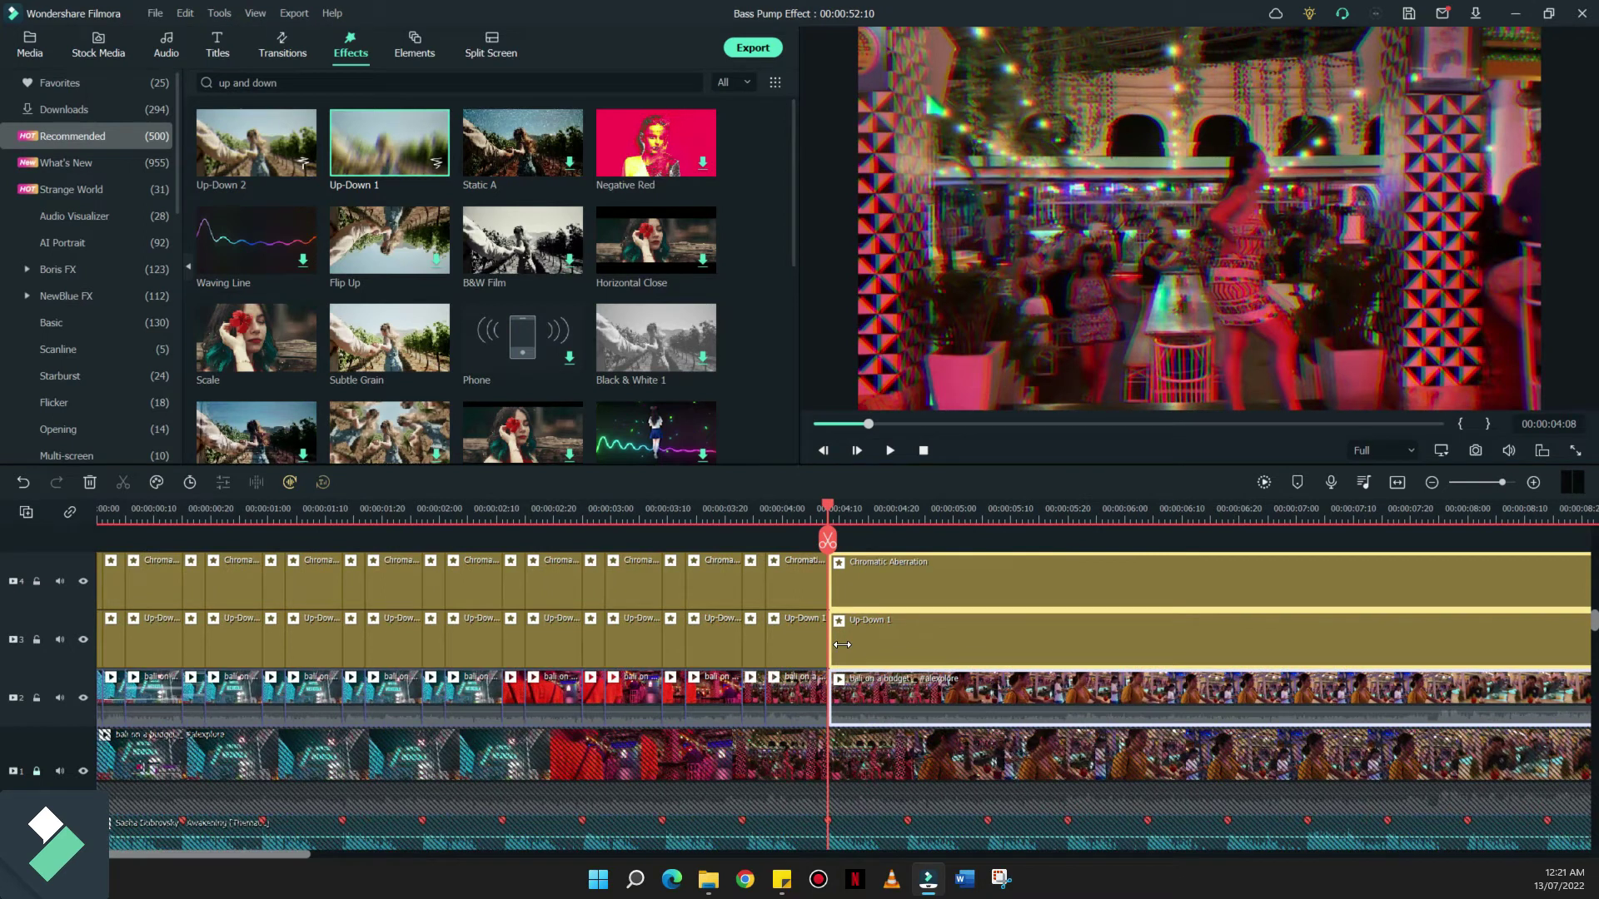
pyautogui.press('Delete')
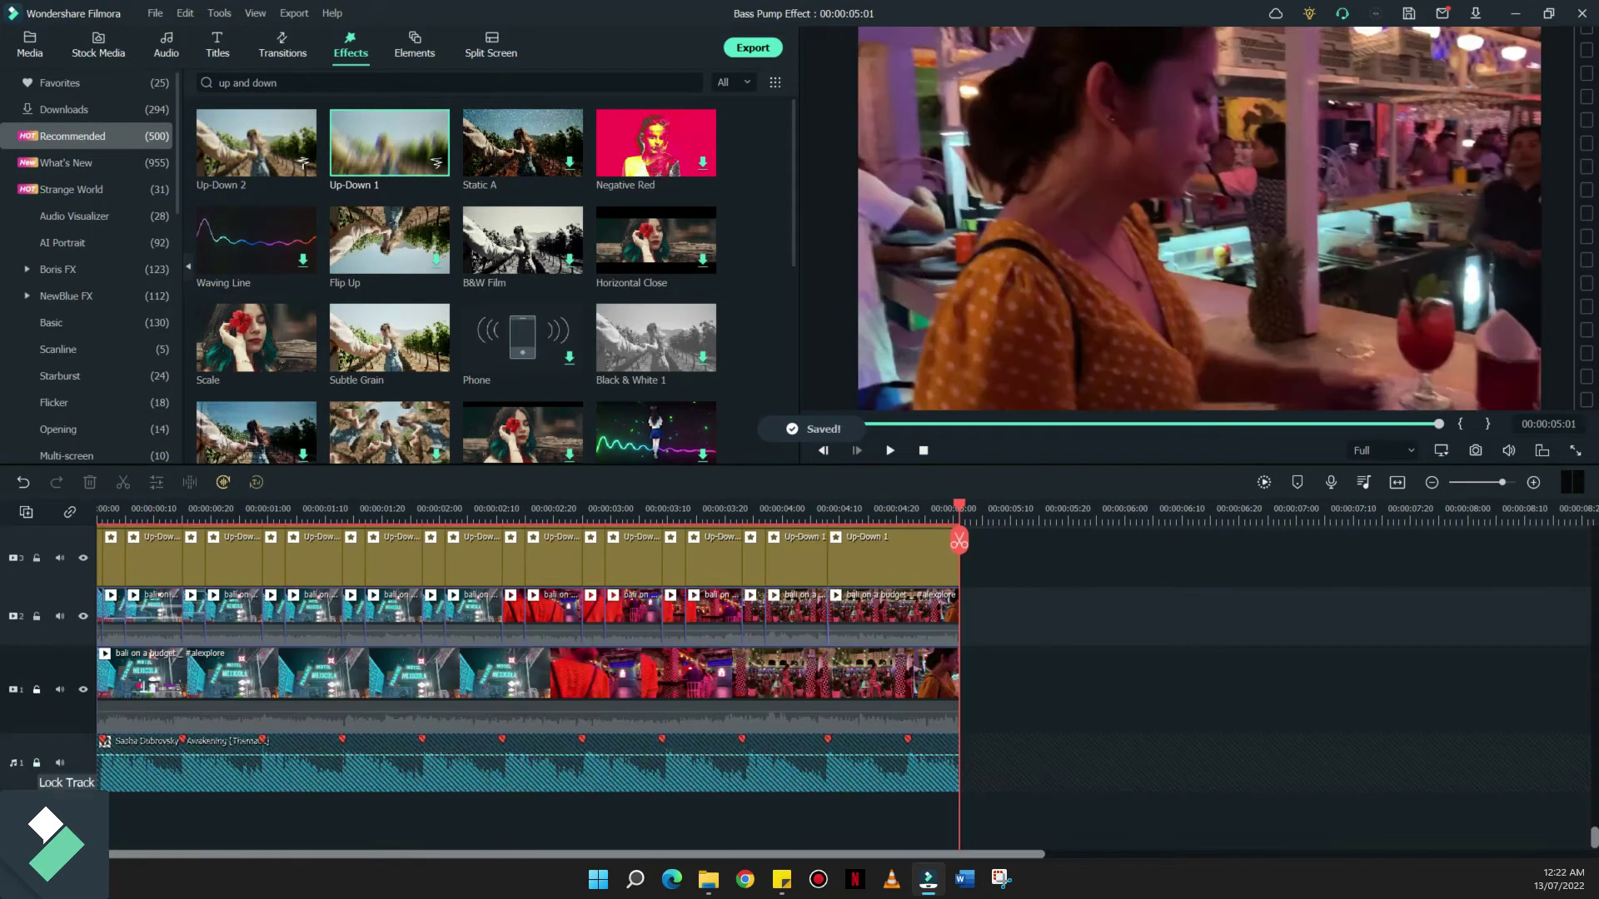
# - Lock video track 1
pyautogui.click(37, 690)
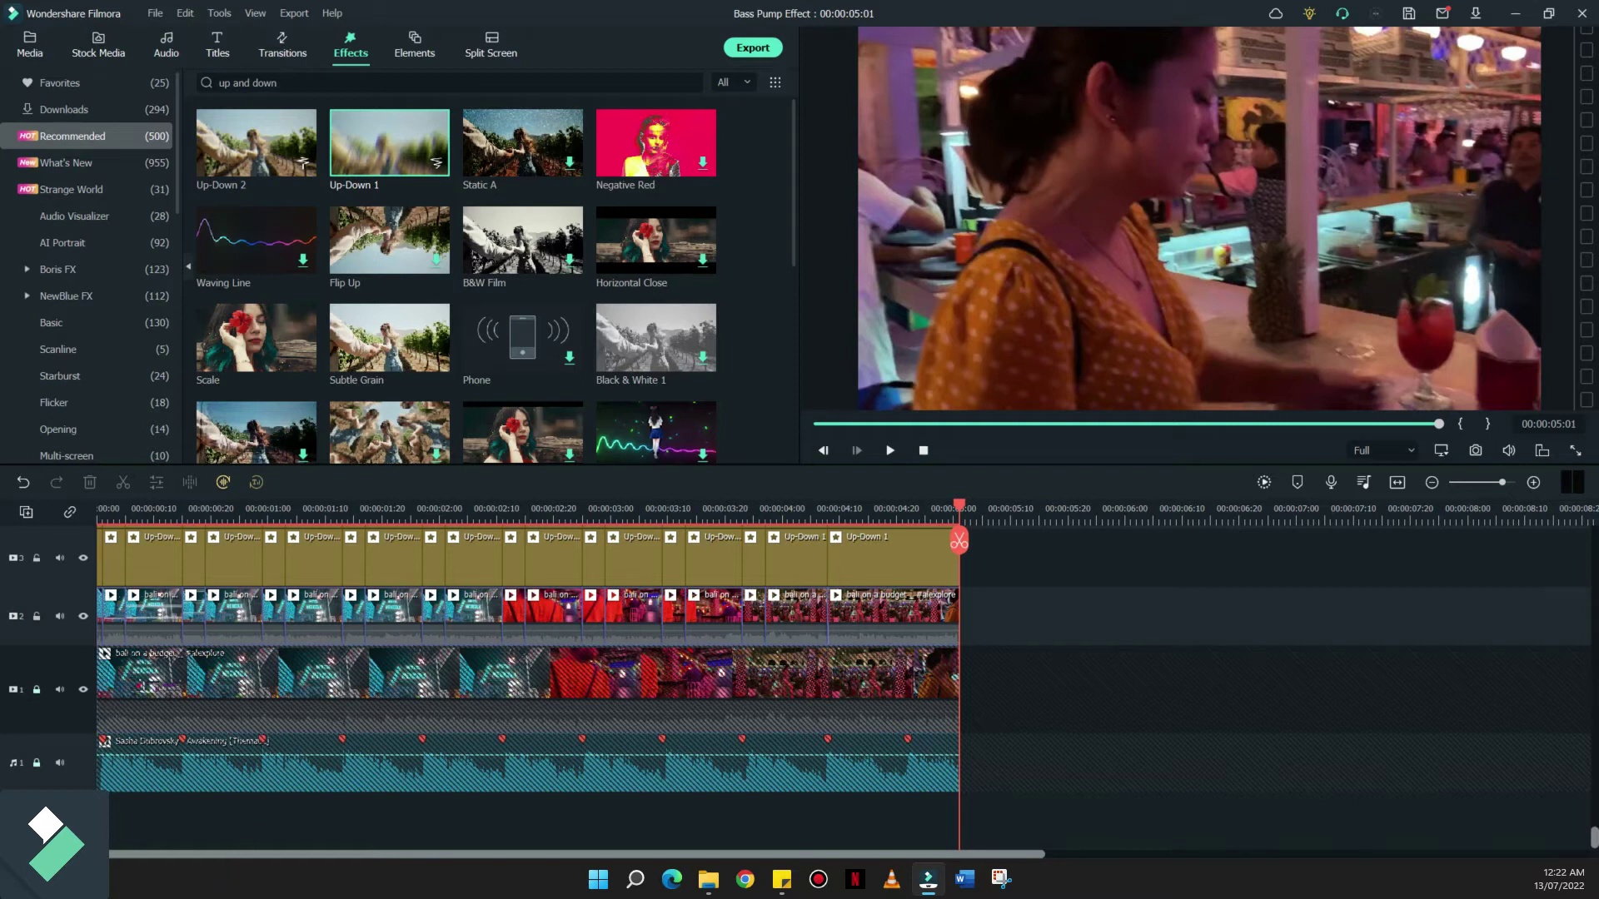
pyautogui.scroll(1, 257, 832)
pyautogui.hotkey('ctrl', 'z')
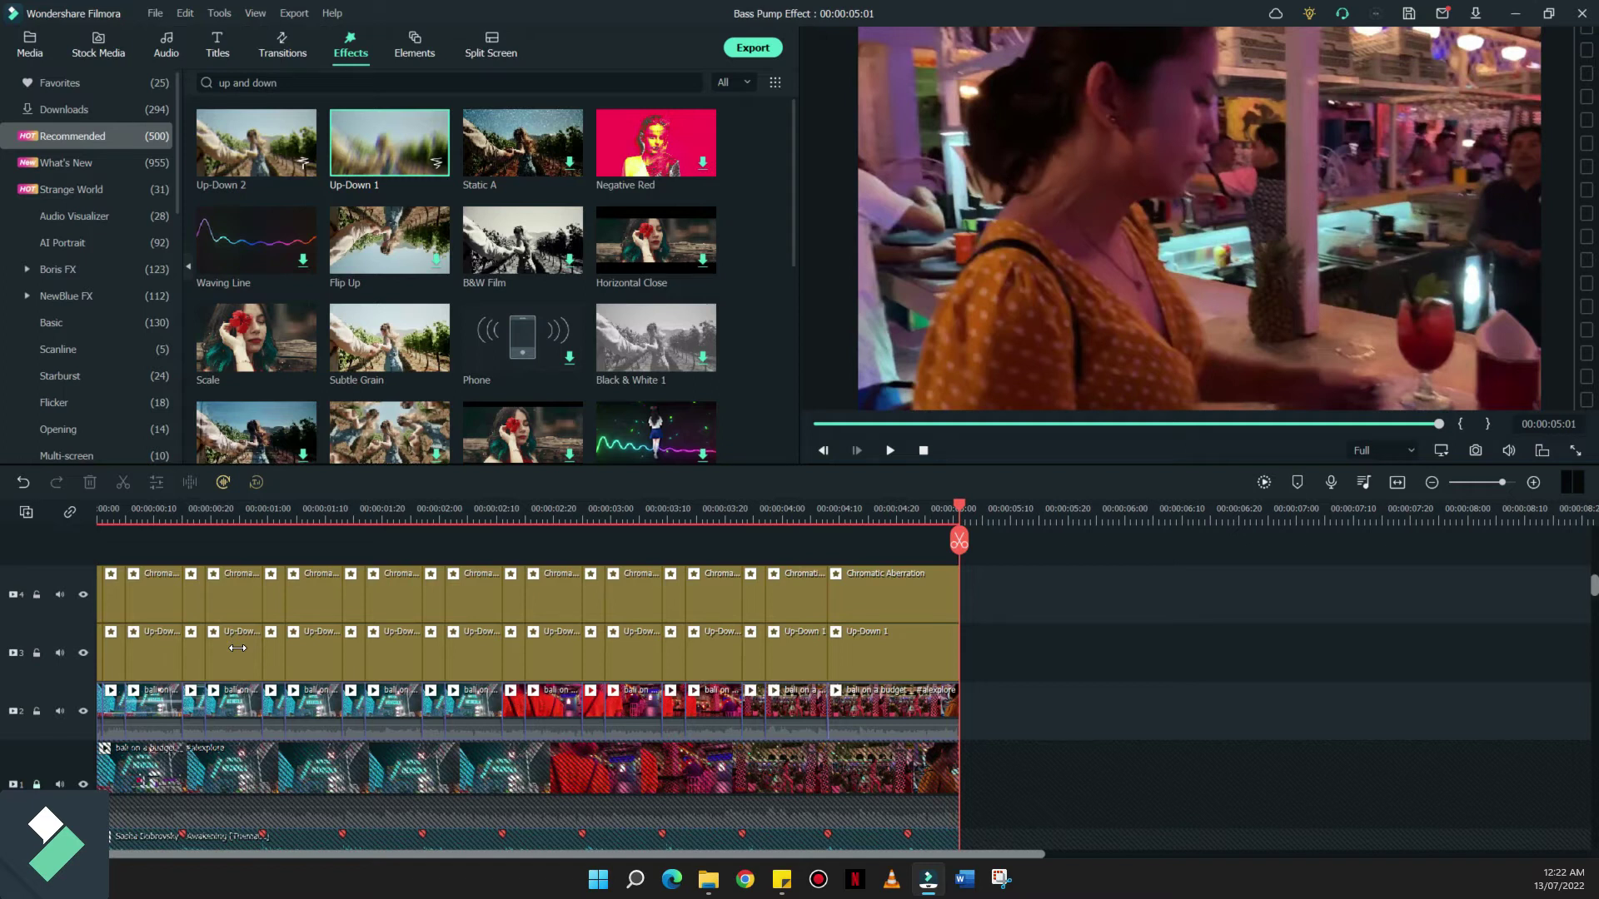
# - Delete the between-beat segments of both effects and the track 2 clip up to 00:00:01:27, keeping the four-frame beat pieces
pyautogui.scroll(3, 237, 648)
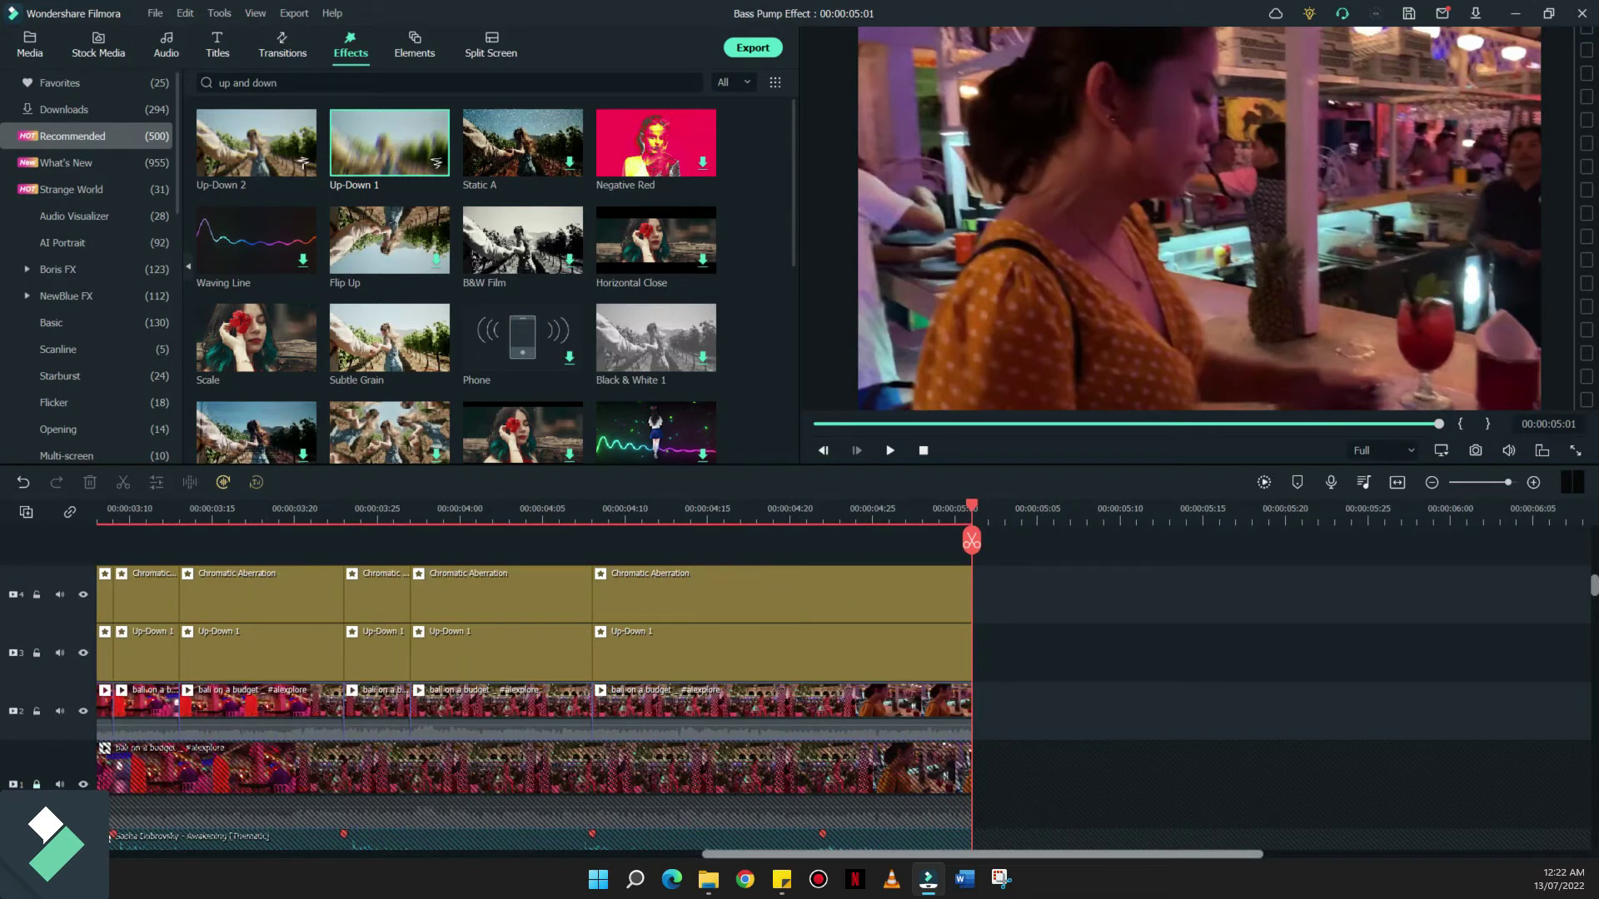
pyautogui.click(330, 854)
pyautogui.moveTo(655, 853); pyautogui.dragTo(377, 854)
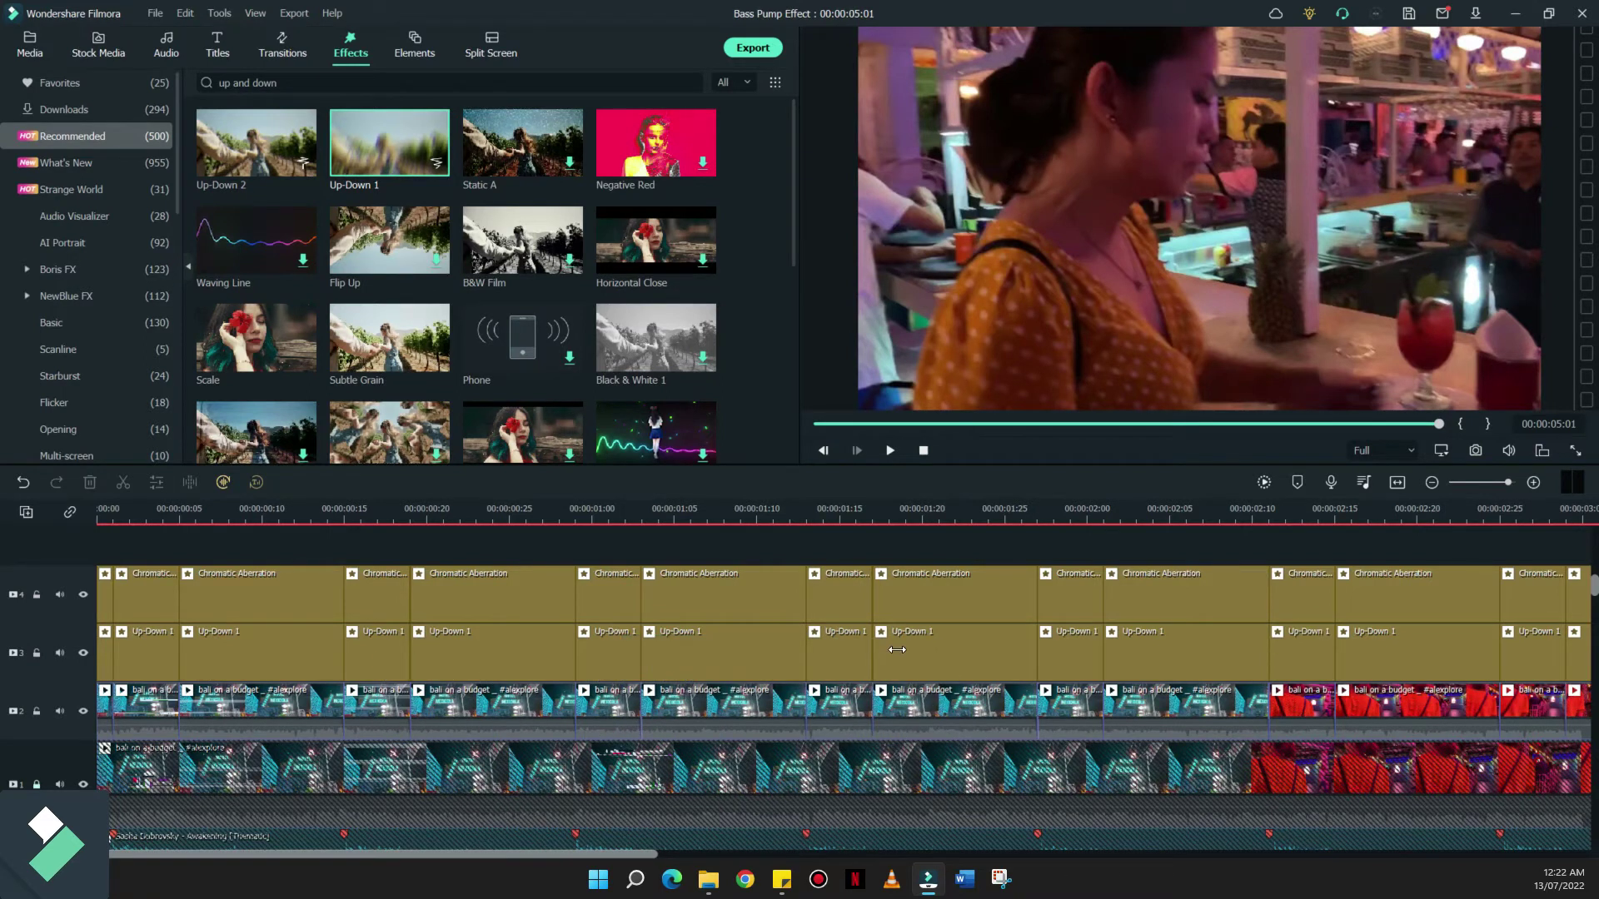
pyautogui.scroll(3, 897, 649)
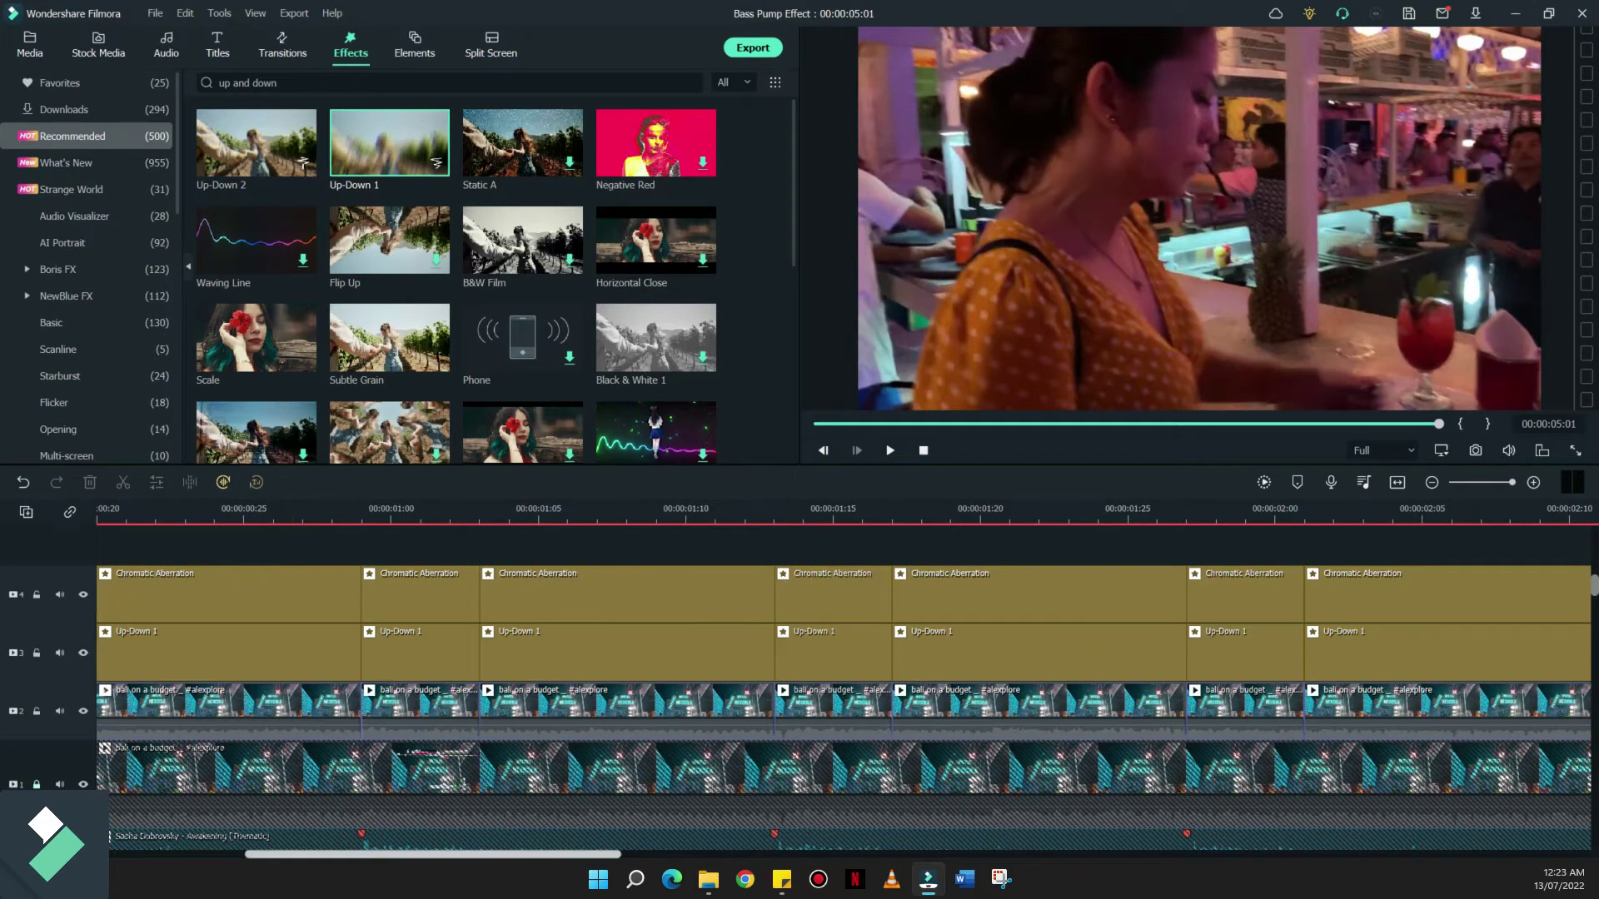
pyautogui.hscroll(-4, 842, 666)
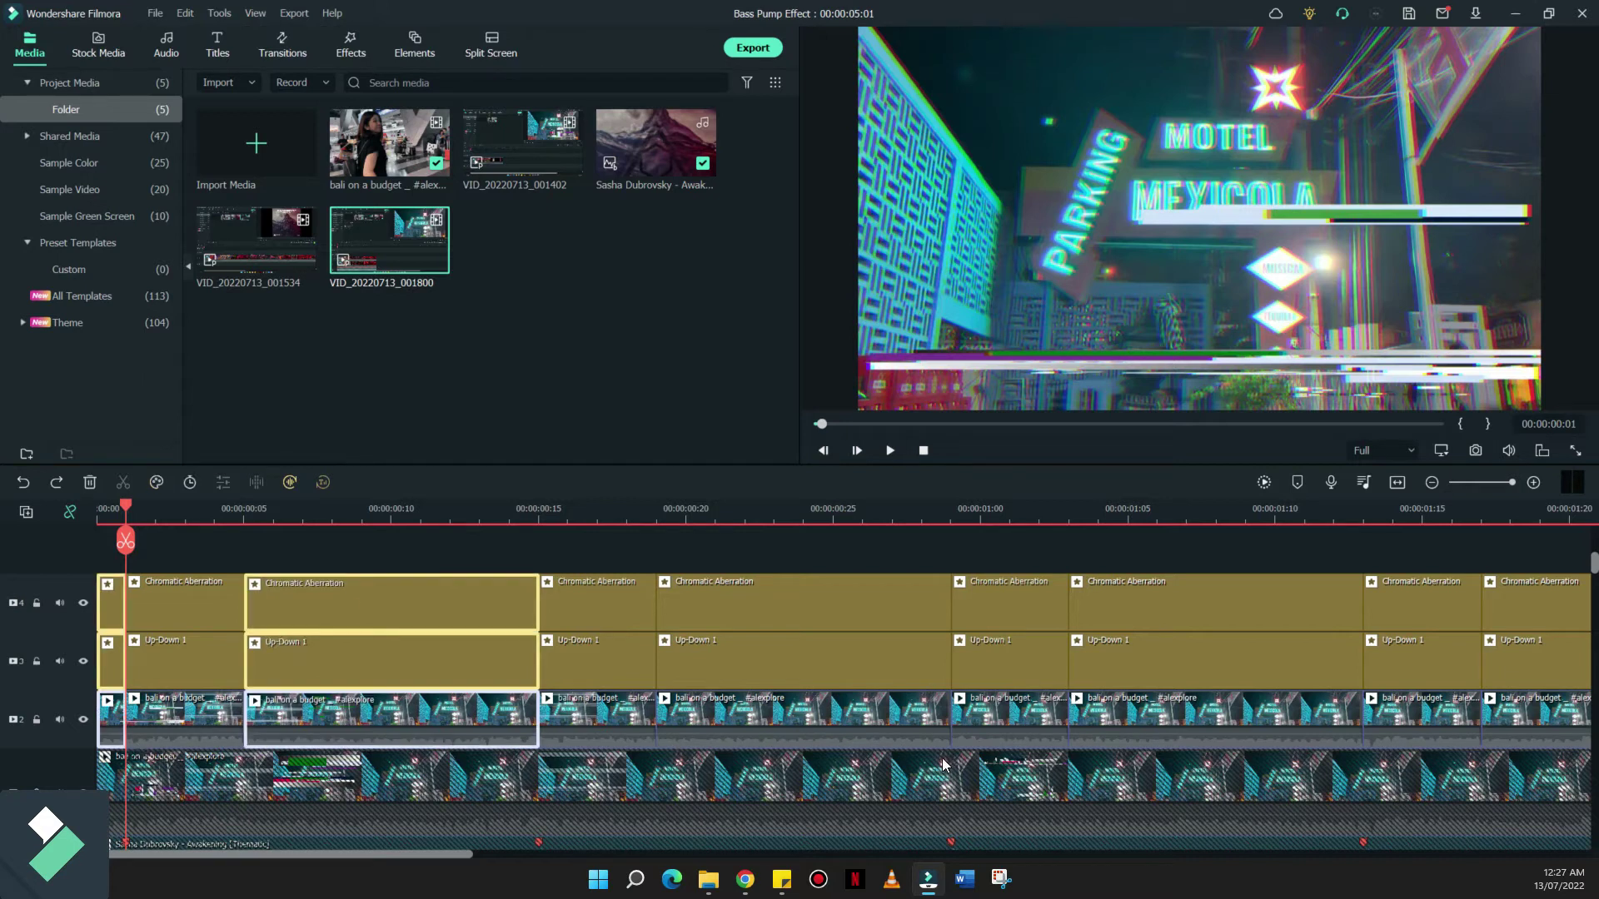
pyautogui.keyDown('ctrl'); pyautogui.click(803, 607); pyautogui.keyUp('ctrl')
pyautogui.keyDown('ctrl'); pyautogui.click(803, 667); pyautogui.keyUp('ctrl')
pyautogui.keyDown('ctrl'); pyautogui.click(803, 729); pyautogui.keyUp('ctrl')
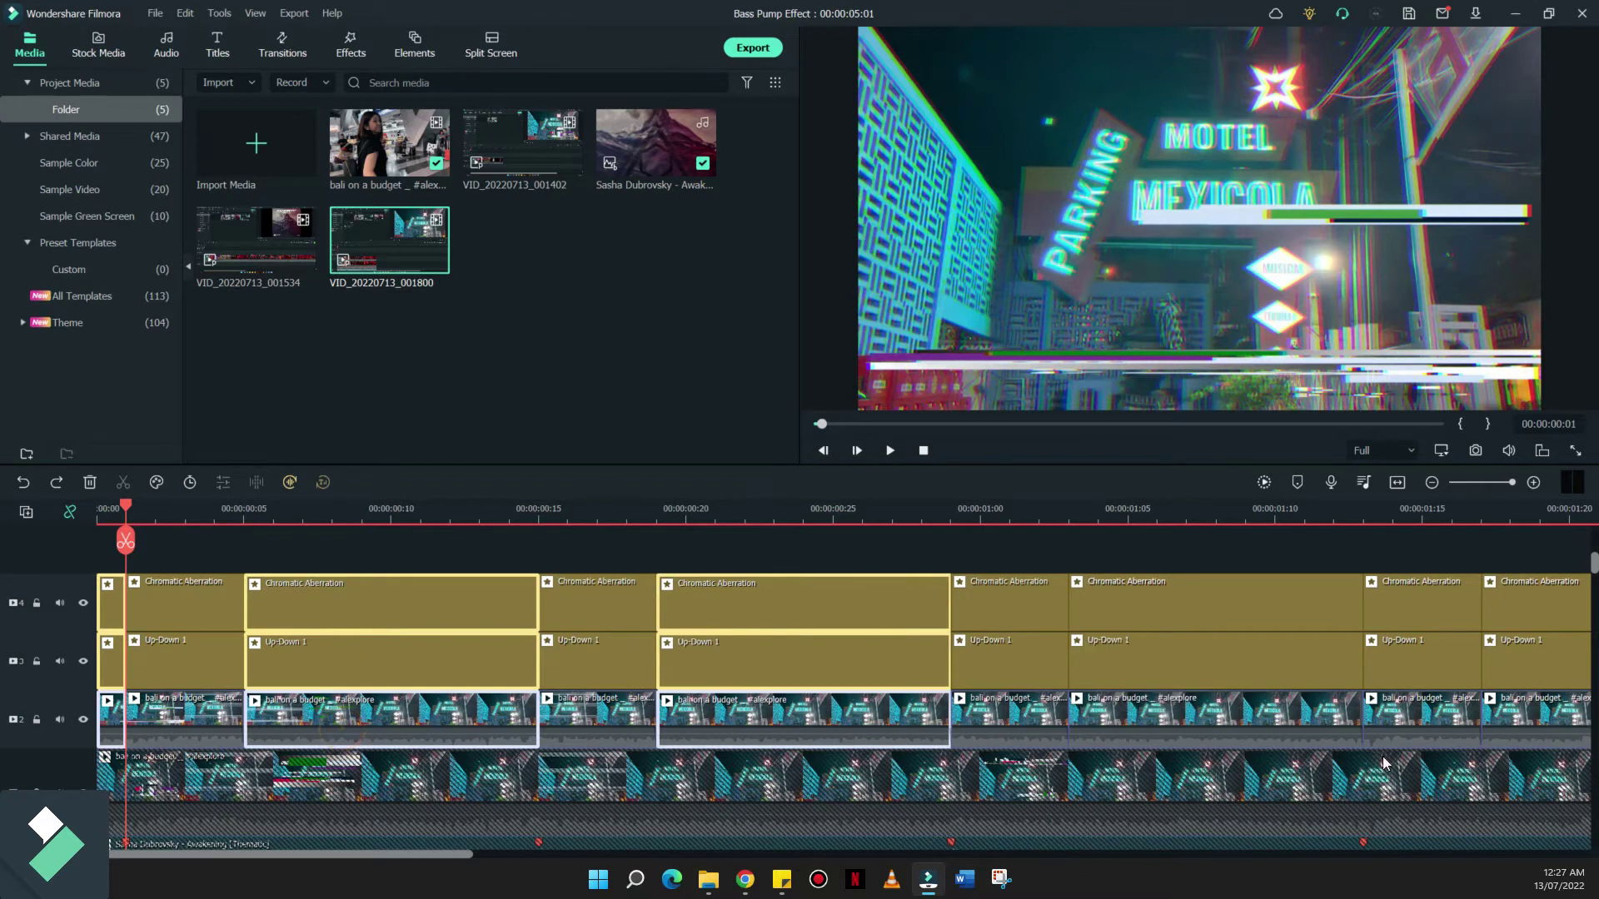
pyautogui.keyDown('ctrl'); pyautogui.click(1216, 607); pyautogui.keyUp('ctrl')
pyautogui.keyDown('ctrl'); pyautogui.click(1216, 666); pyautogui.keyUp('ctrl')
pyautogui.keyDown('ctrl'); pyautogui.click(1216, 720); pyautogui.keyUp('ctrl')
pyautogui.hscroll(3, 1216, 720)
pyautogui.keyDown('ctrl'); pyautogui.click(833, 607); pyautogui.keyUp('ctrl')
pyautogui.keyDown('ctrl'); pyautogui.click(832, 666); pyautogui.keyUp('ctrl')
pyautogui.keyDown('ctrl'); pyautogui.click(833, 721); pyautogui.keyUp('ctrl')
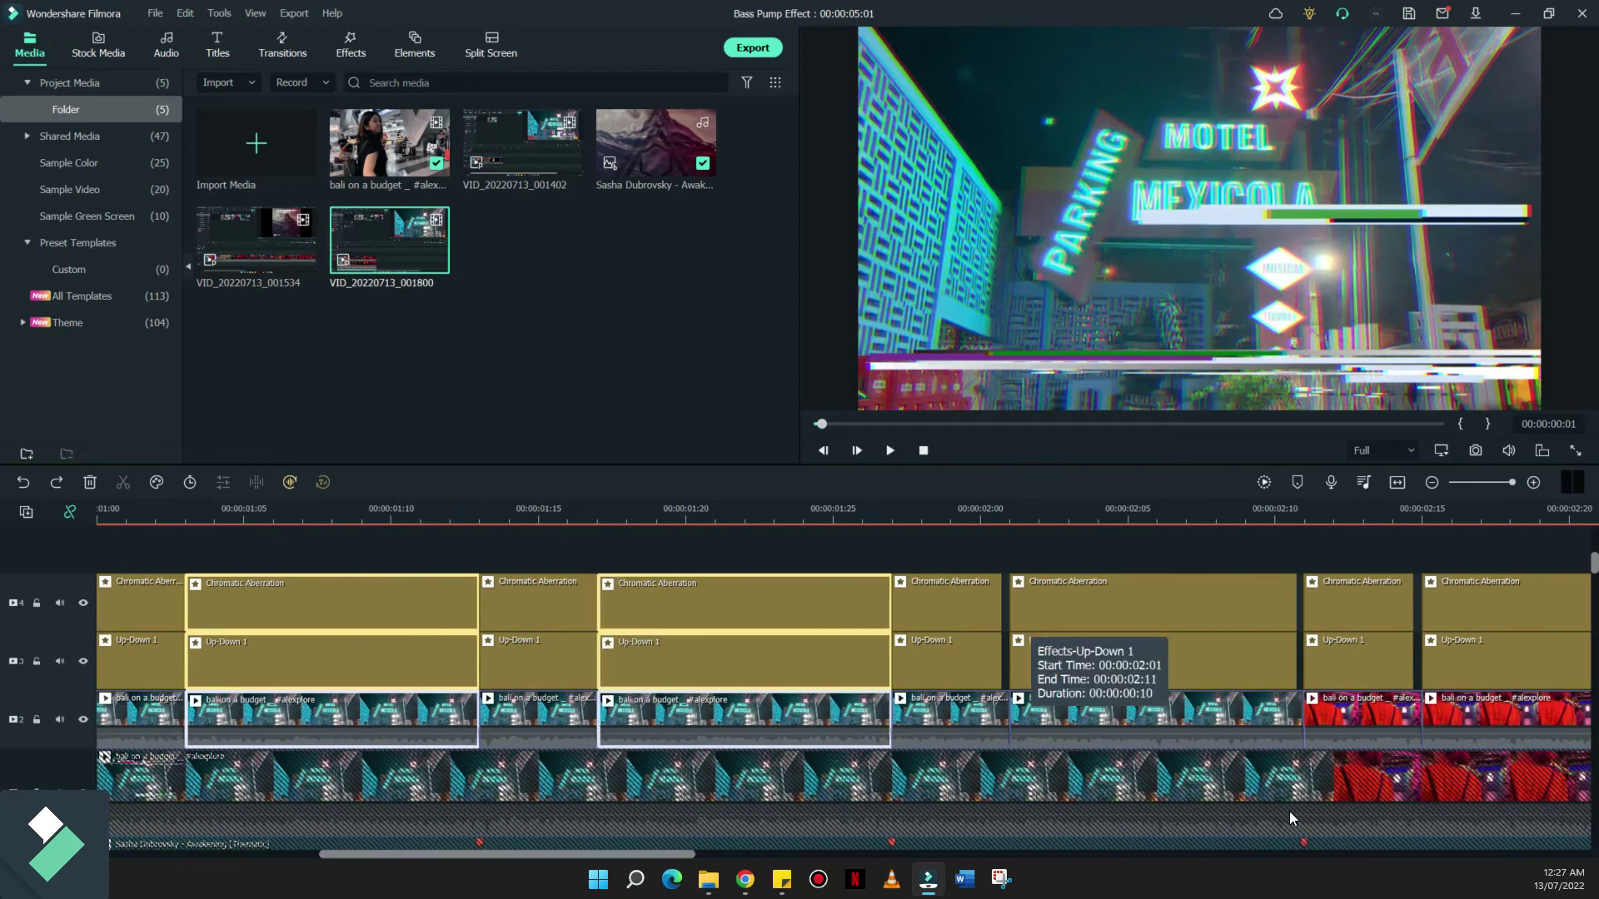
pyautogui.press('Delete')
# - Delete both effects' and the track 2 clip's segments from 00:00:02:01 to 00:00:02:11 and from 00:00:02:15 to 00:00:02:25
pyautogui.click(949, 716)
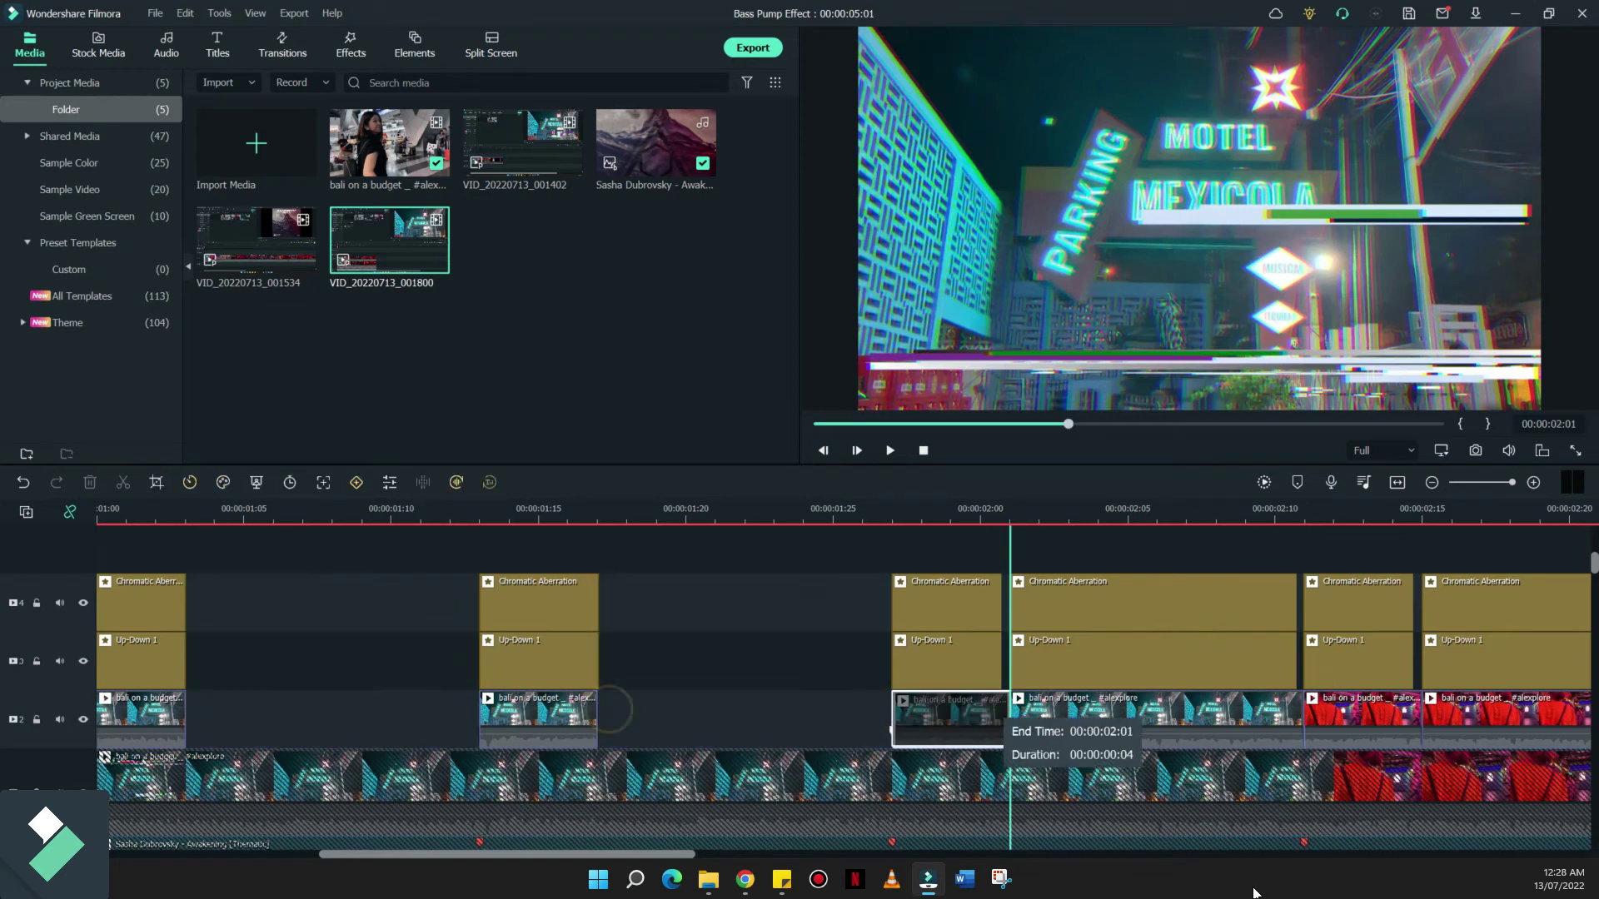
pyautogui.click(980, 510)
pyautogui.click(1163, 598)
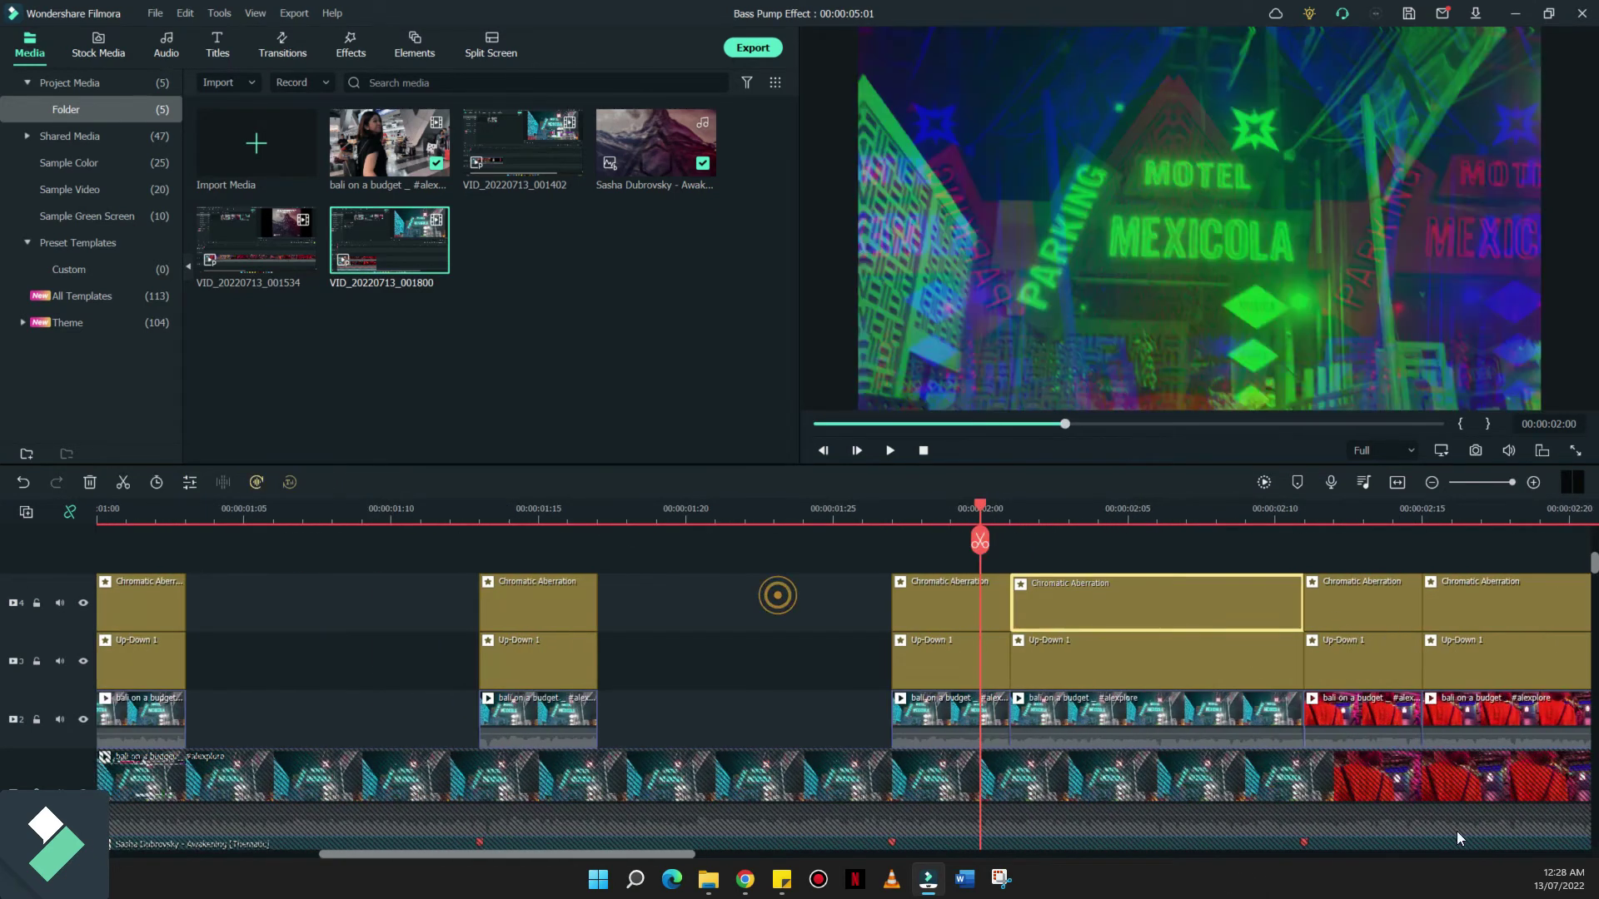
pyautogui.keyDown('ctrl'); pyautogui.click(1166, 660); pyautogui.keyUp('ctrl')
pyautogui.keyDown('ctrl'); pyautogui.click(1174, 712); pyautogui.keyUp('ctrl')
pyautogui.keyDown('ctrl'); pyautogui.click(1499, 602); pyautogui.keyUp('ctrl')
pyautogui.keyDown('ctrl'); pyautogui.click(1499, 660); pyautogui.keyUp('ctrl')
pyautogui.keyDown('ctrl'); pyautogui.click(1499, 719); pyautogui.keyUp('ctrl')
pyautogui.press('Delete')
# - Crop the first beat clip on track 2 to 1047 × 589 at a 16:9 ratio and check its first frames
pyautogui.moveTo(462, 854); pyautogui.dragTo(240, 871)
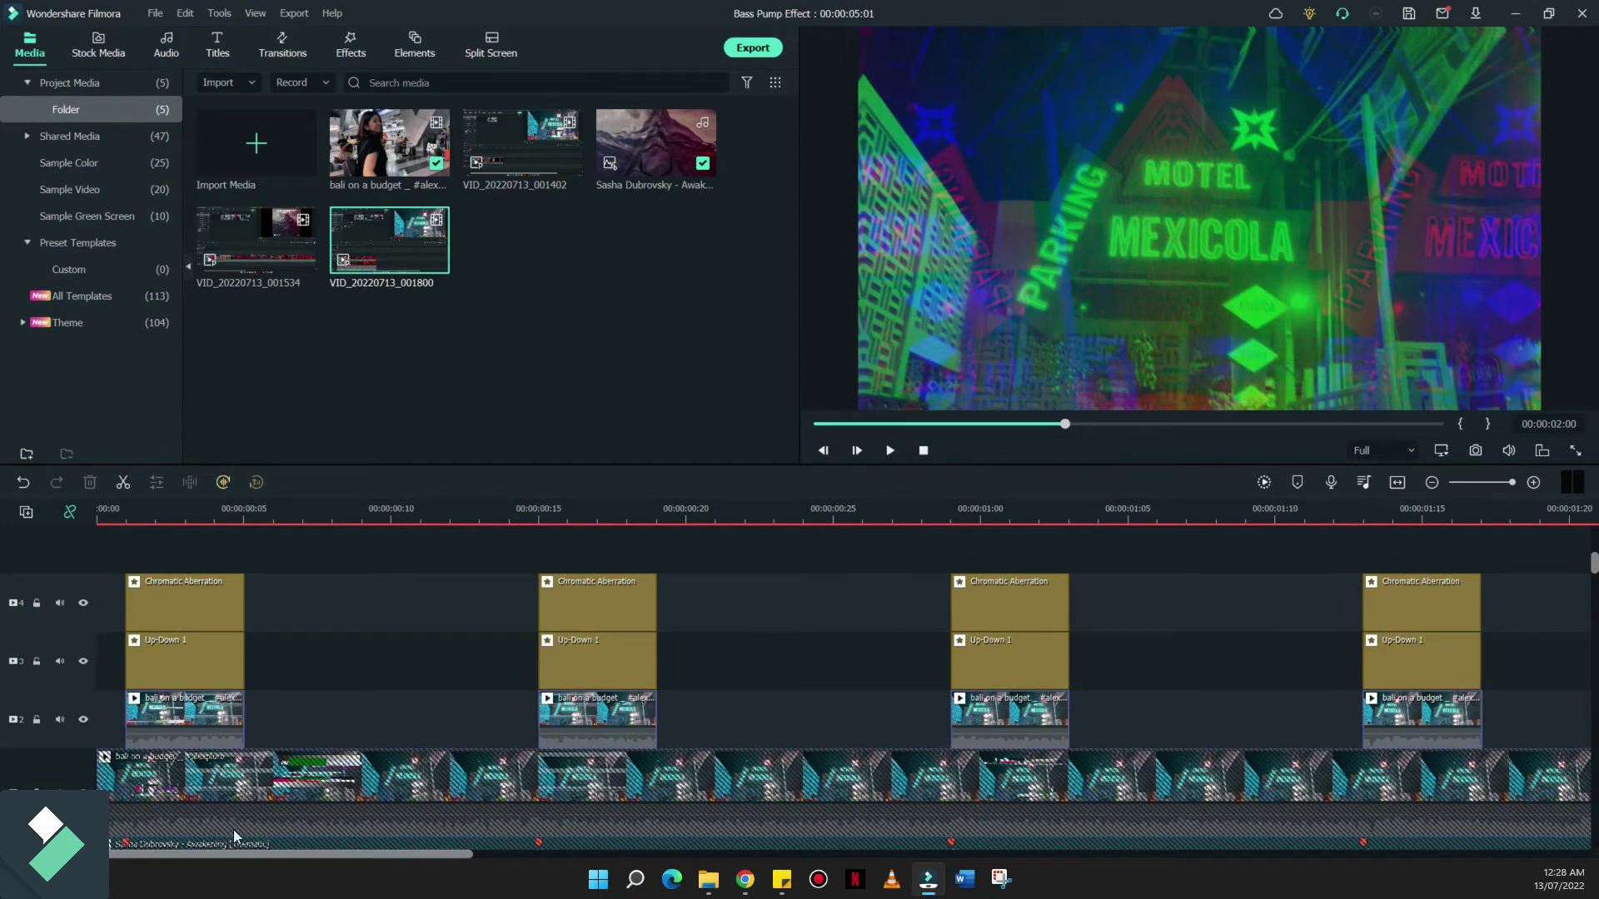
pyautogui.click(184, 718)
pyautogui.rightClick(190, 718)
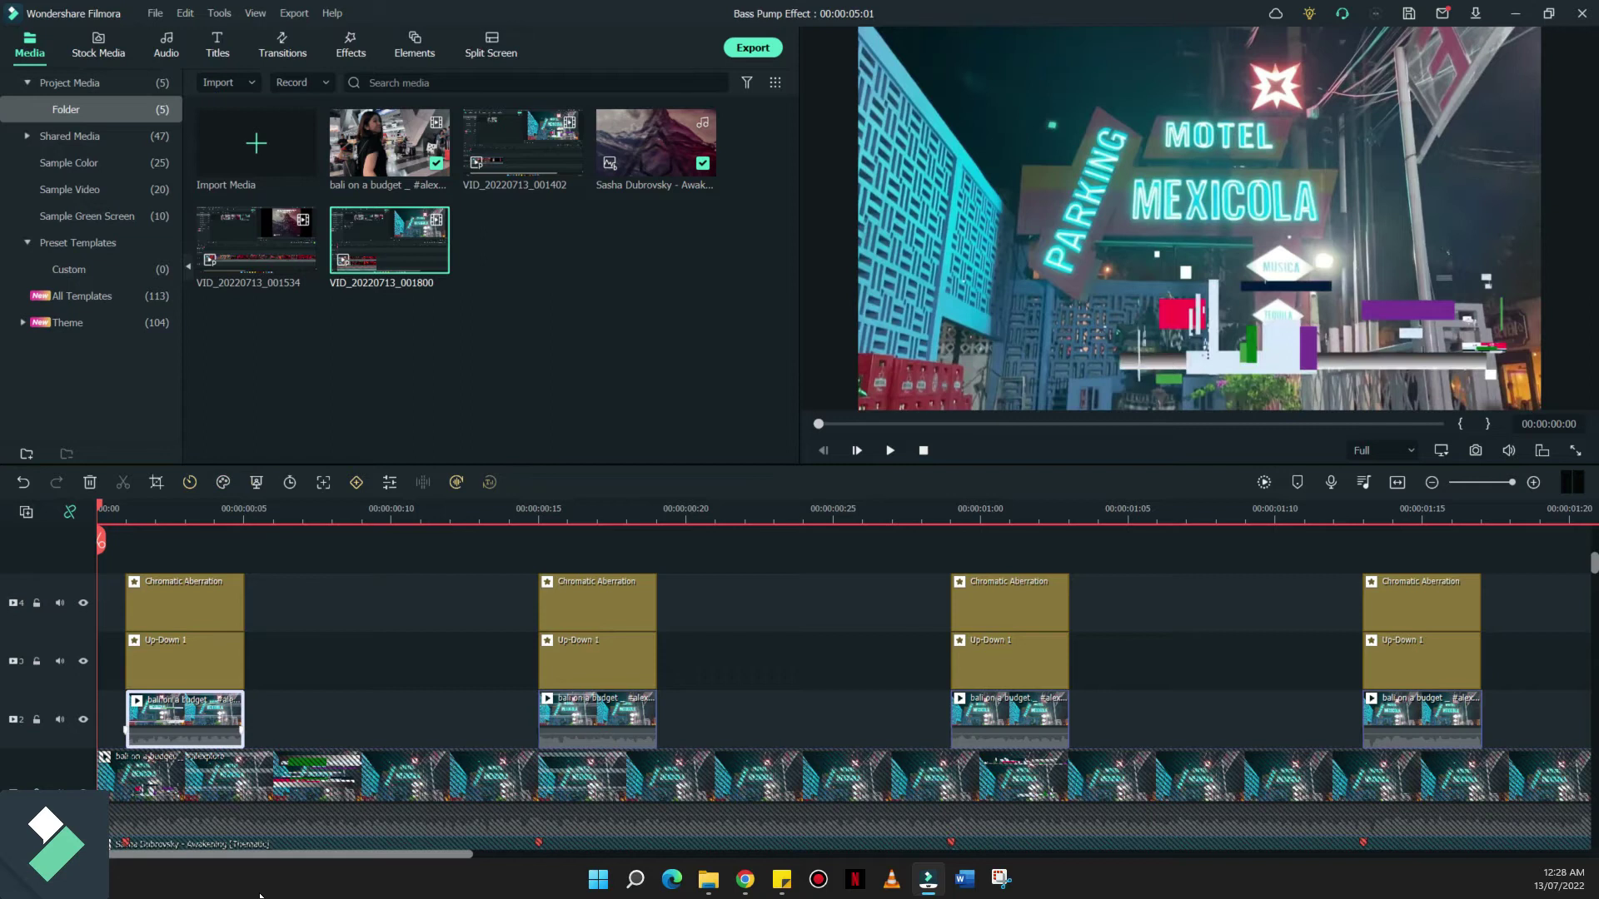
pyautogui.rightClick(208, 717)
pyautogui.click(329, 320)
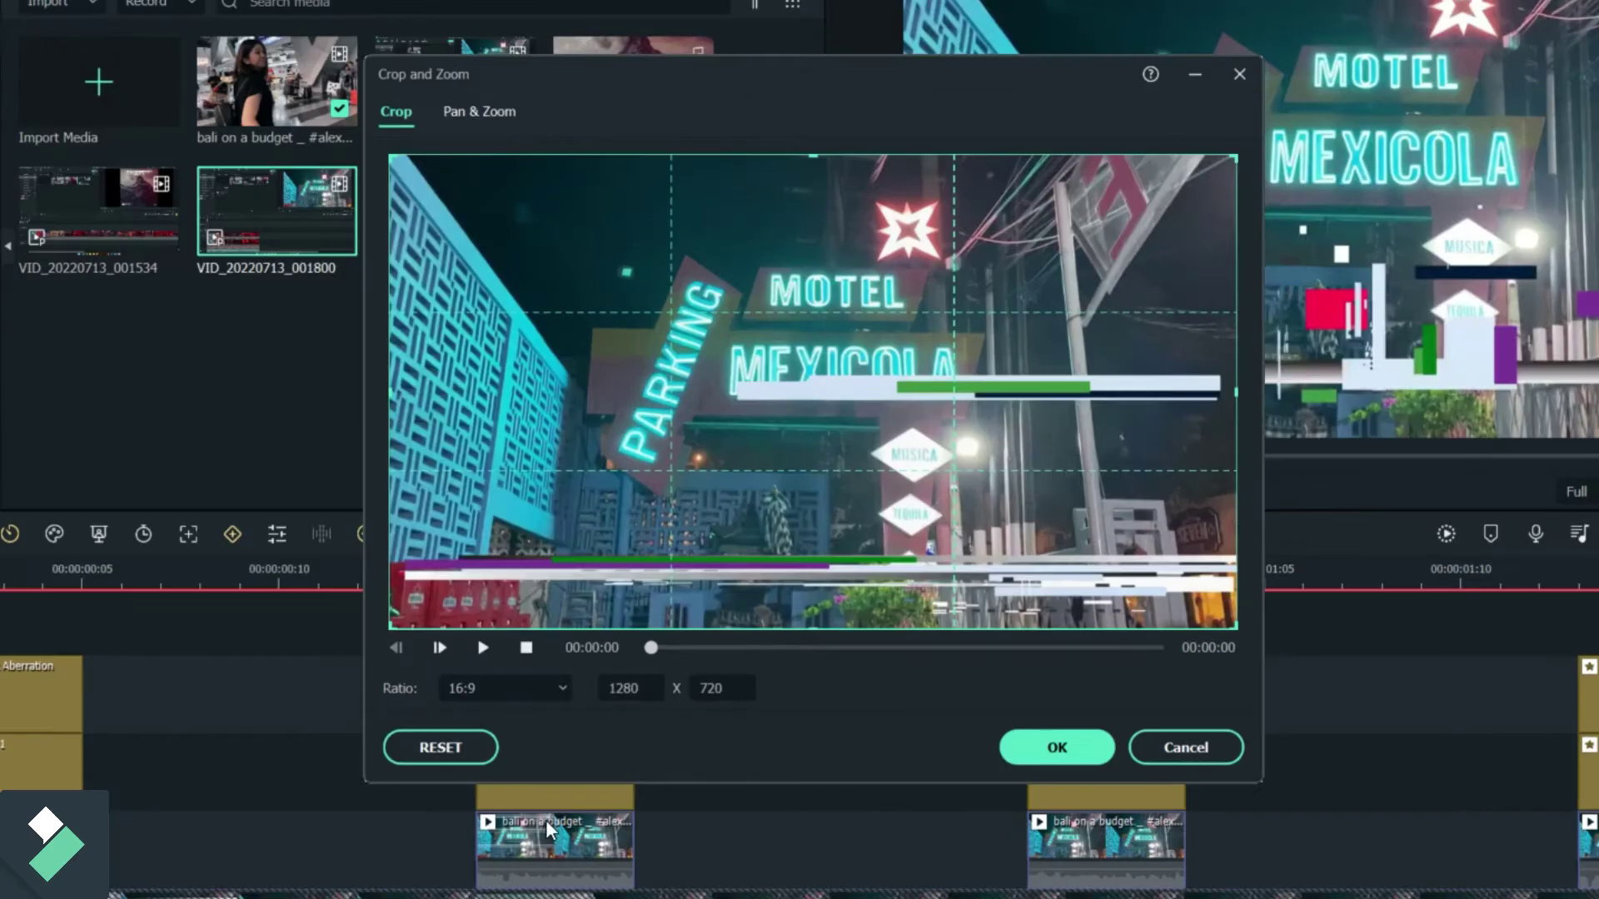
pyautogui.moveTo(555, 806); pyautogui.dragTo(636, 767)
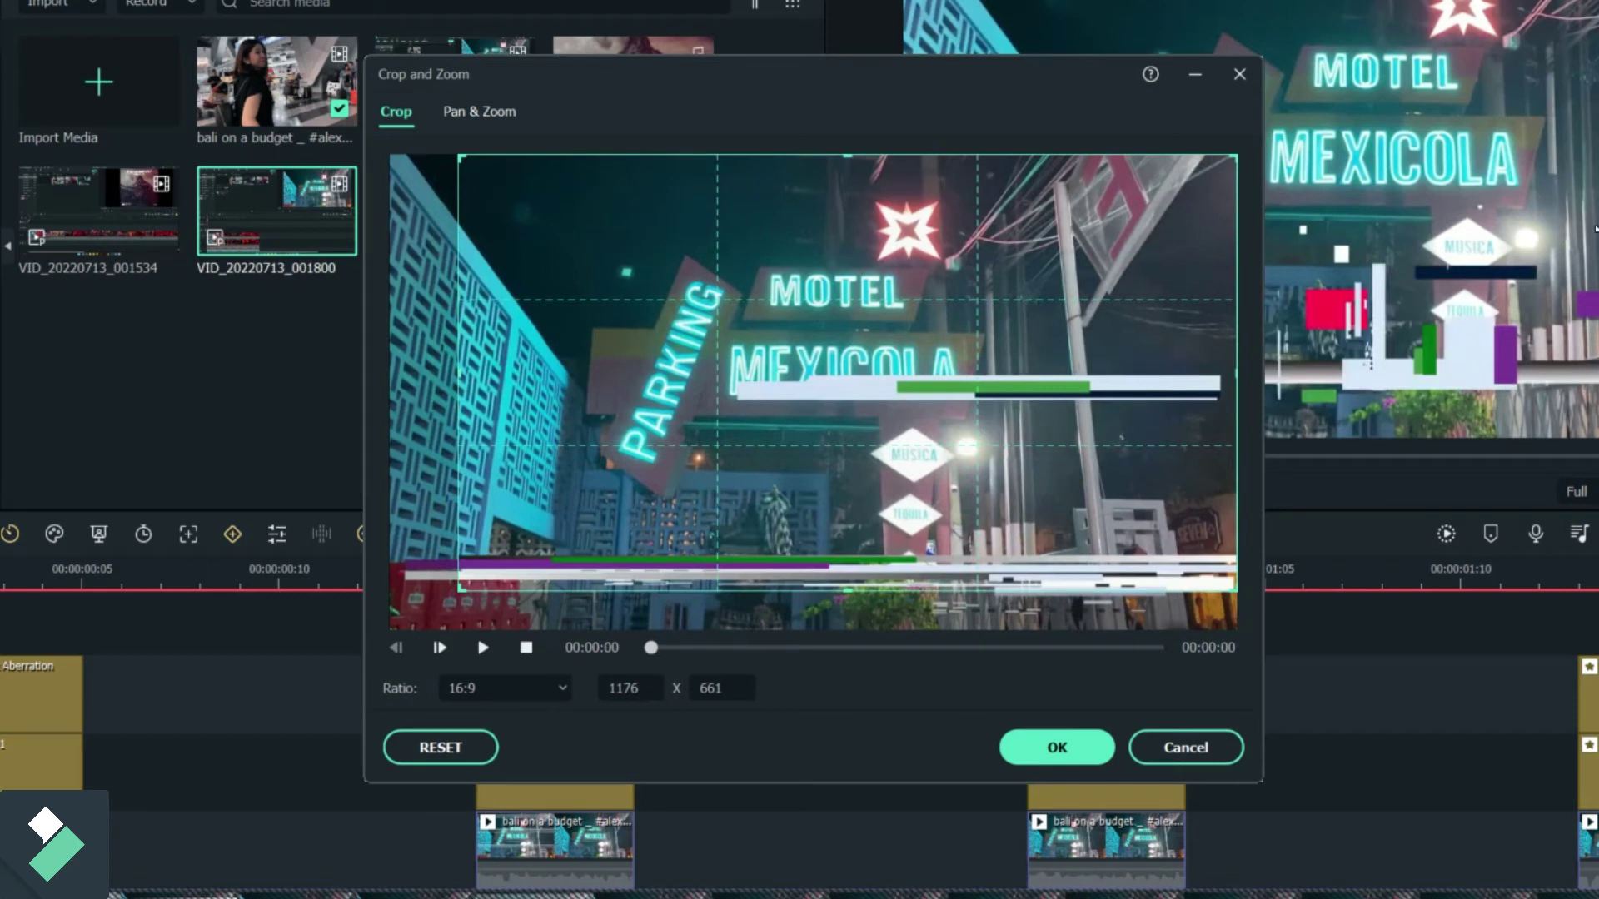
pyautogui.moveTo(1235, 155); pyautogui.dragTo(1151, 204)
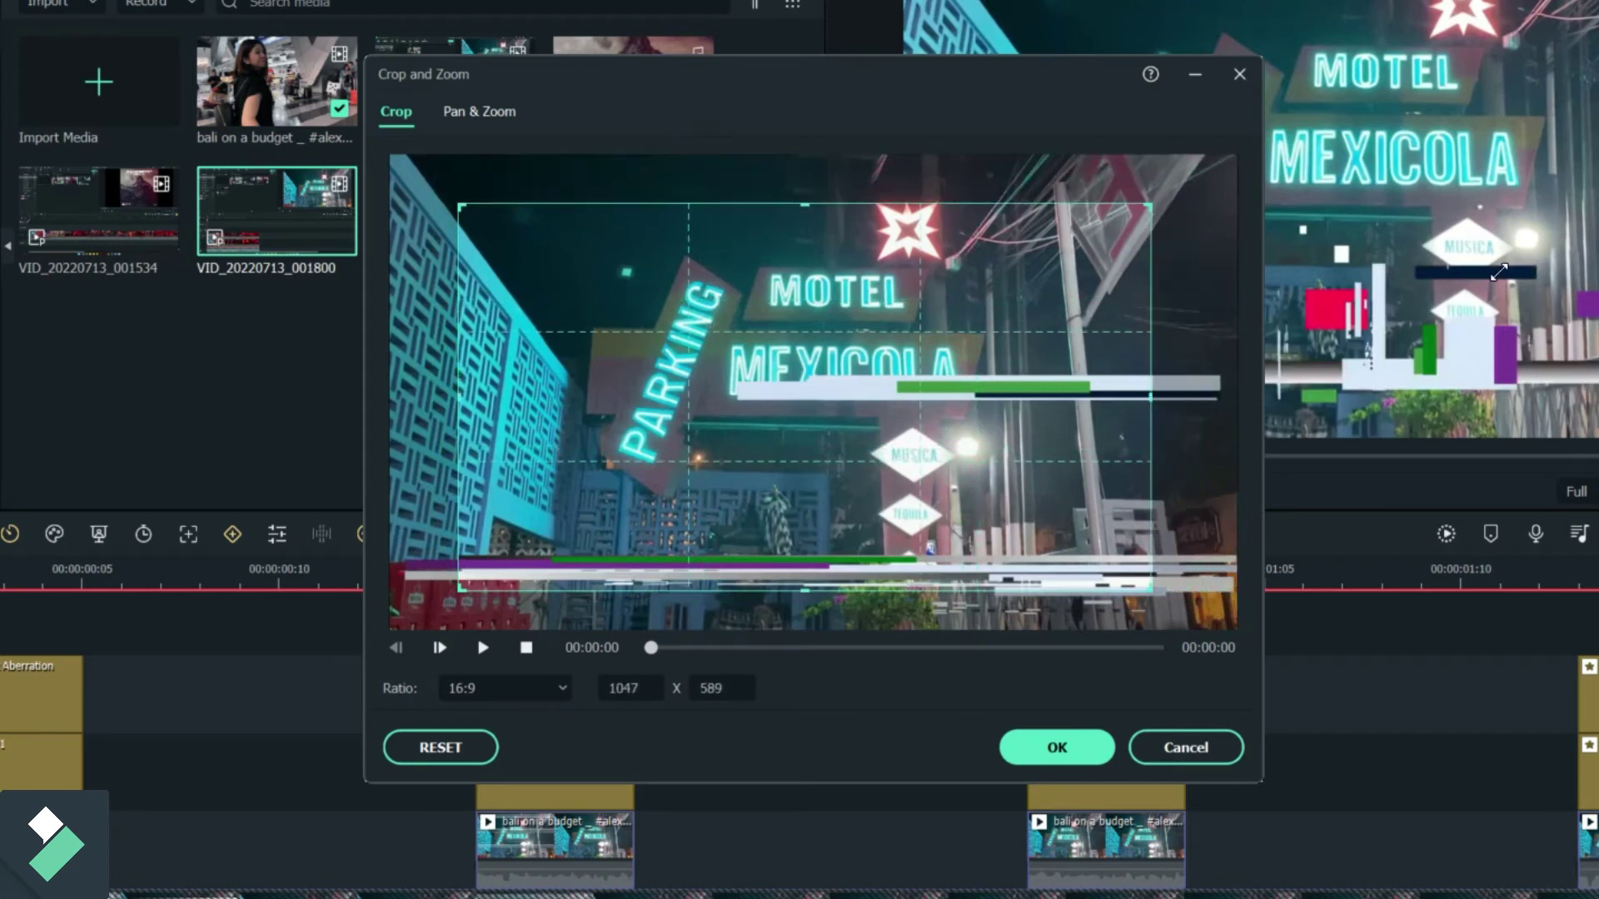
pyautogui.click(1056, 747)
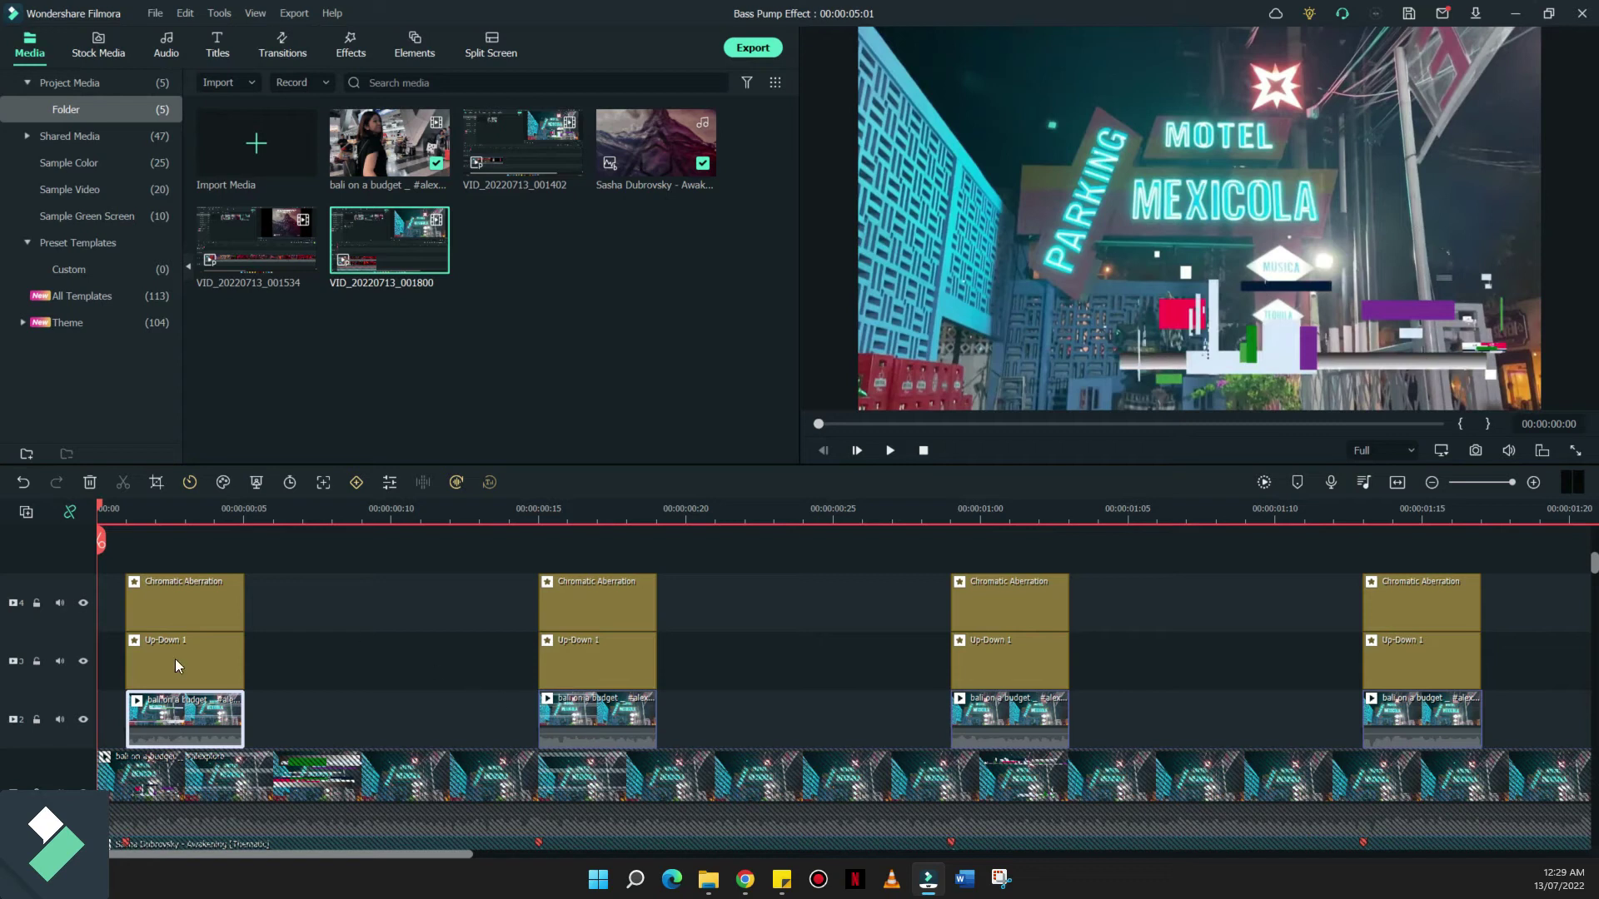
pyautogui.press('Right')
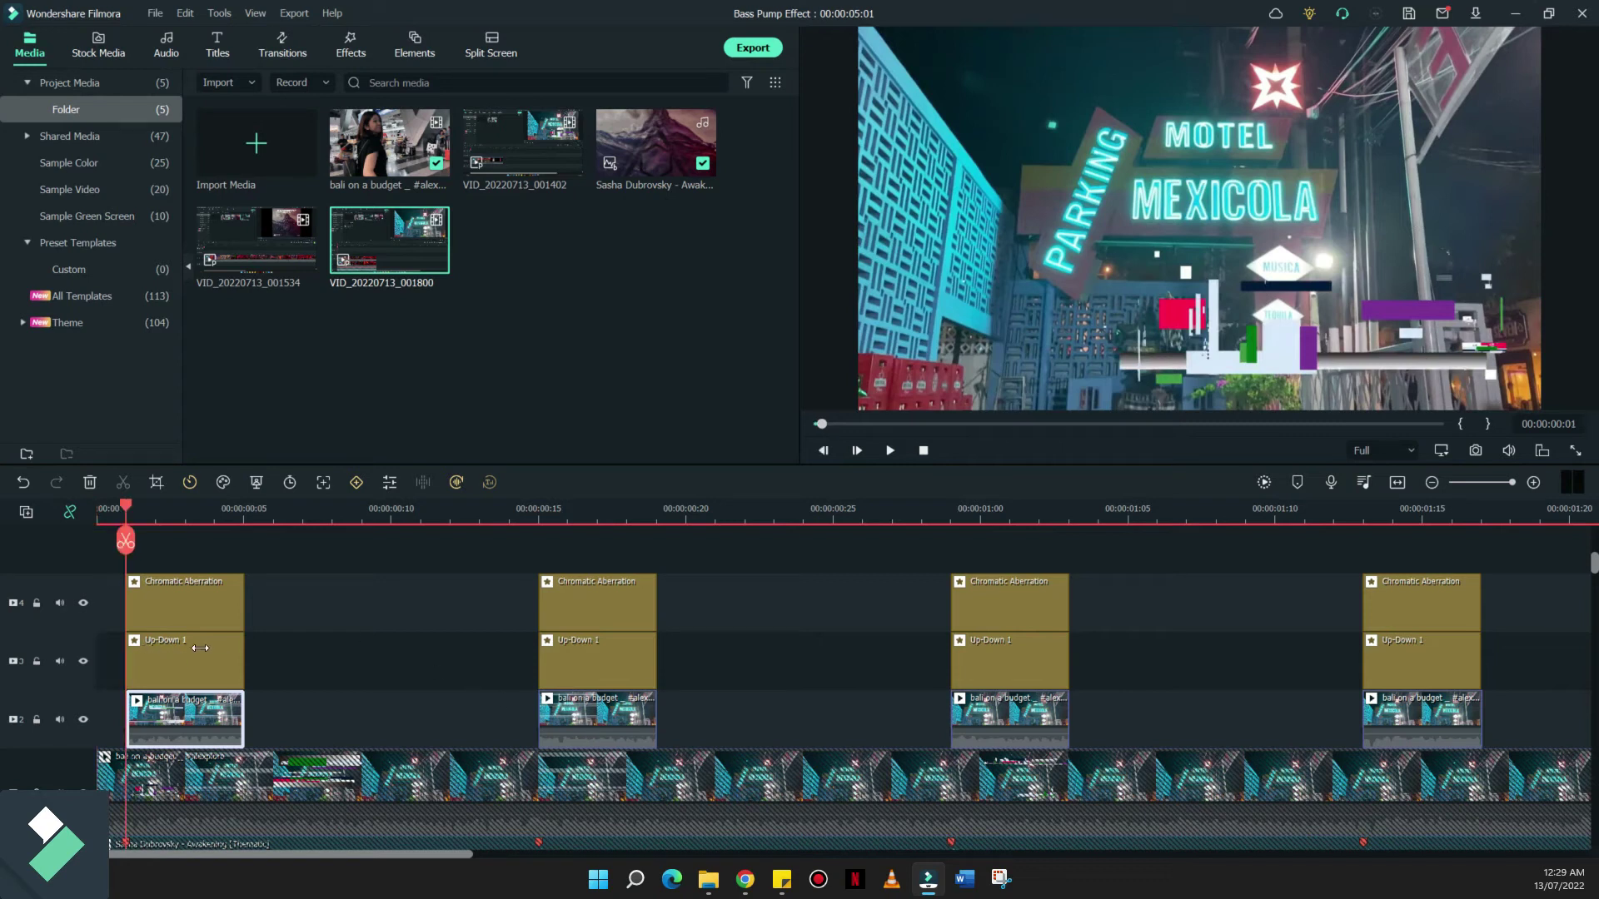
pyautogui.press('Right')
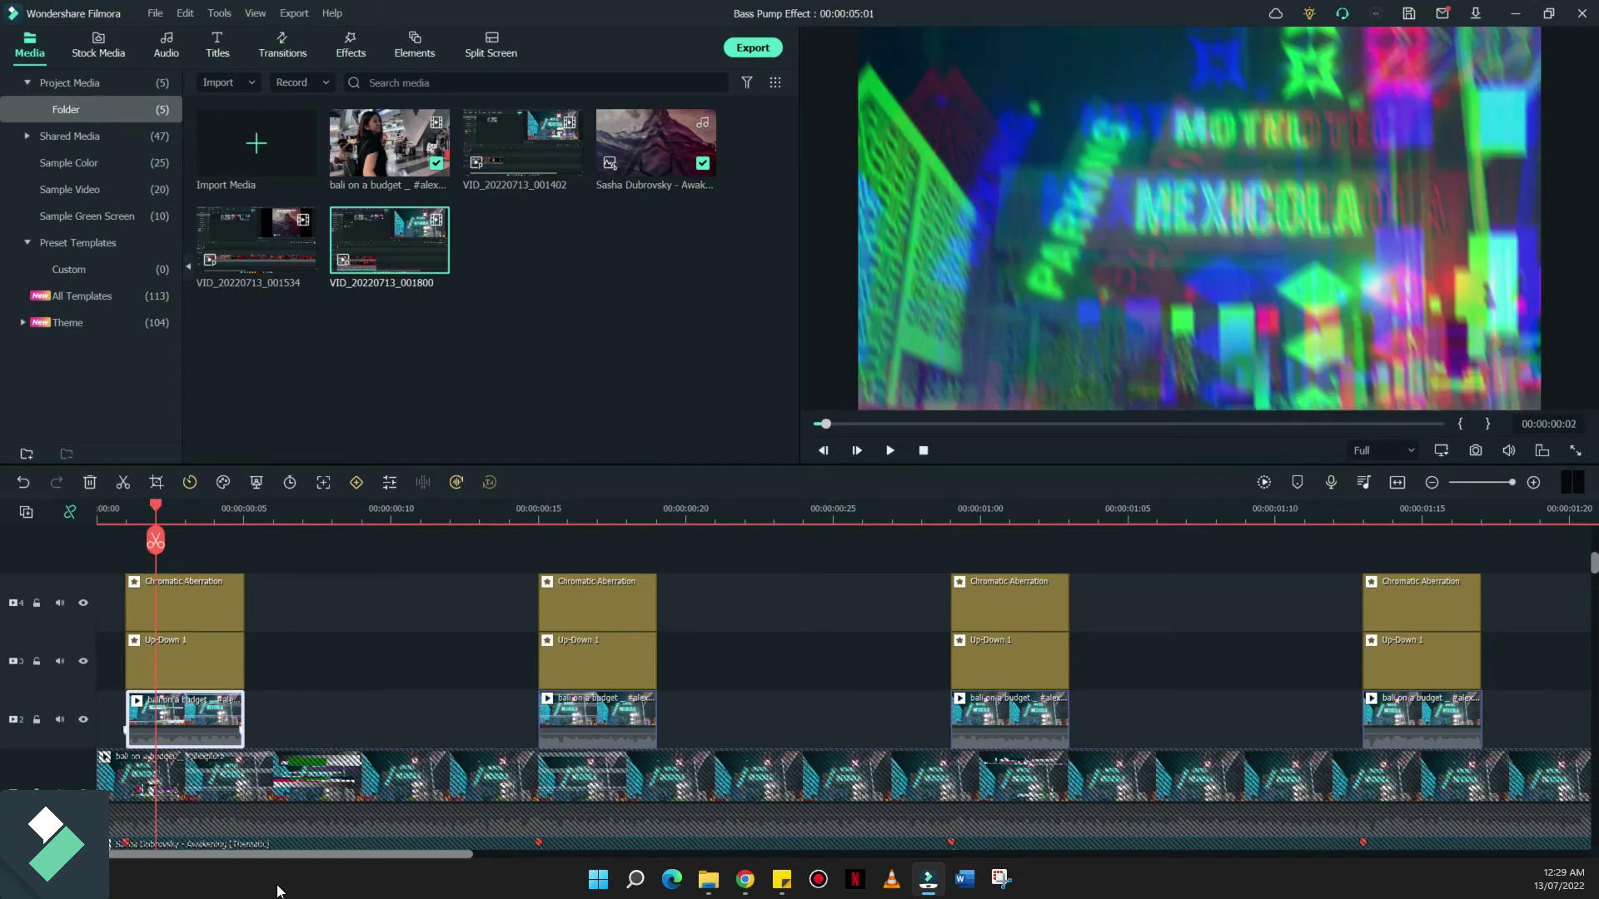
pyautogui.press('Left')
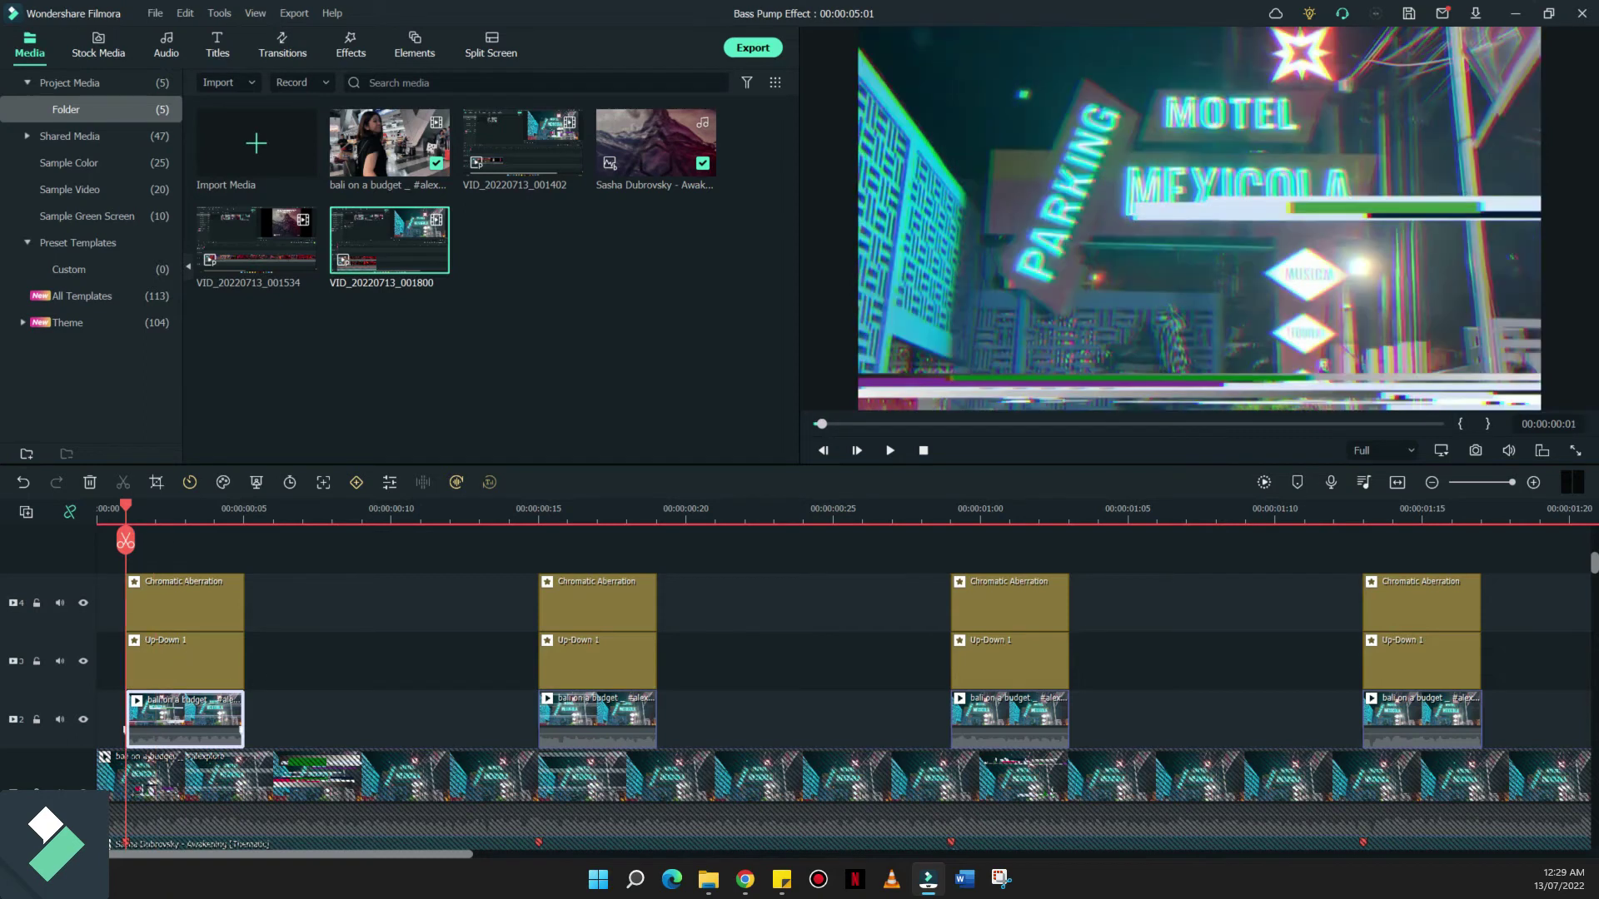
# - Copy the cropped first beat clip and paste its effect onto the other track 2 beat clips through 00:00:02:11
pyautogui.rightClick(185, 710)
pyautogui.keyDown('ctrl'); pyautogui.click(592, 710); pyautogui.keyUp('ctrl')
pyautogui.keyDown('ctrl'); pyautogui.click(990, 714); pyautogui.keyUp('ctrl')
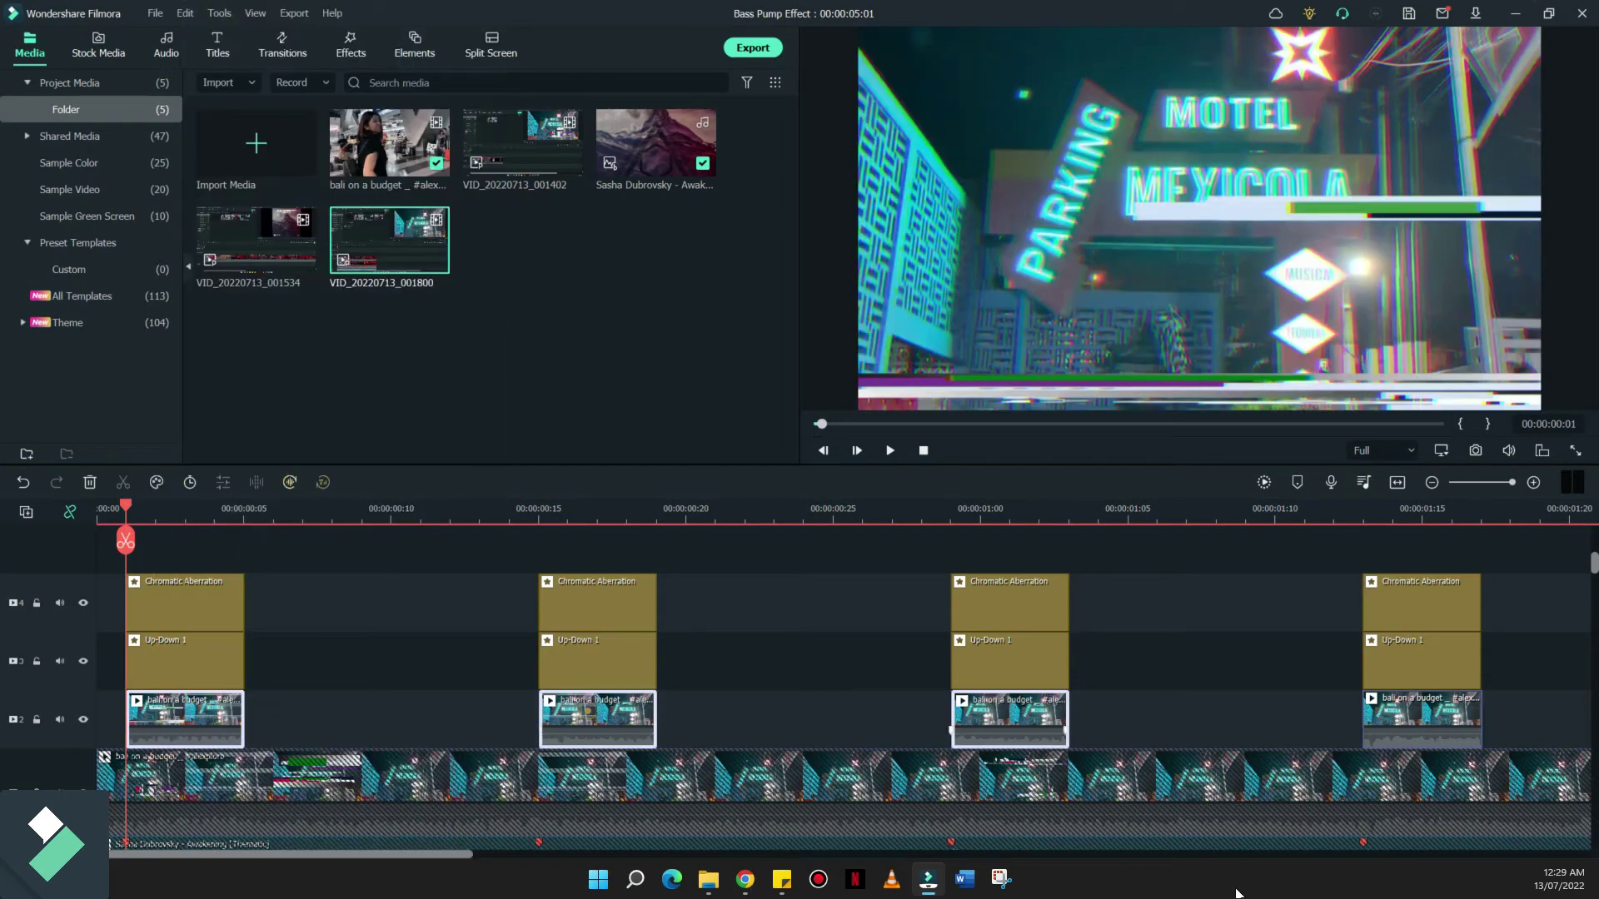
pyautogui.keyDown('ctrl'); pyautogui.click(1421, 716); pyautogui.keyUp('ctrl')
pyautogui.moveTo(333, 855); pyautogui.dragTo(452, 855)
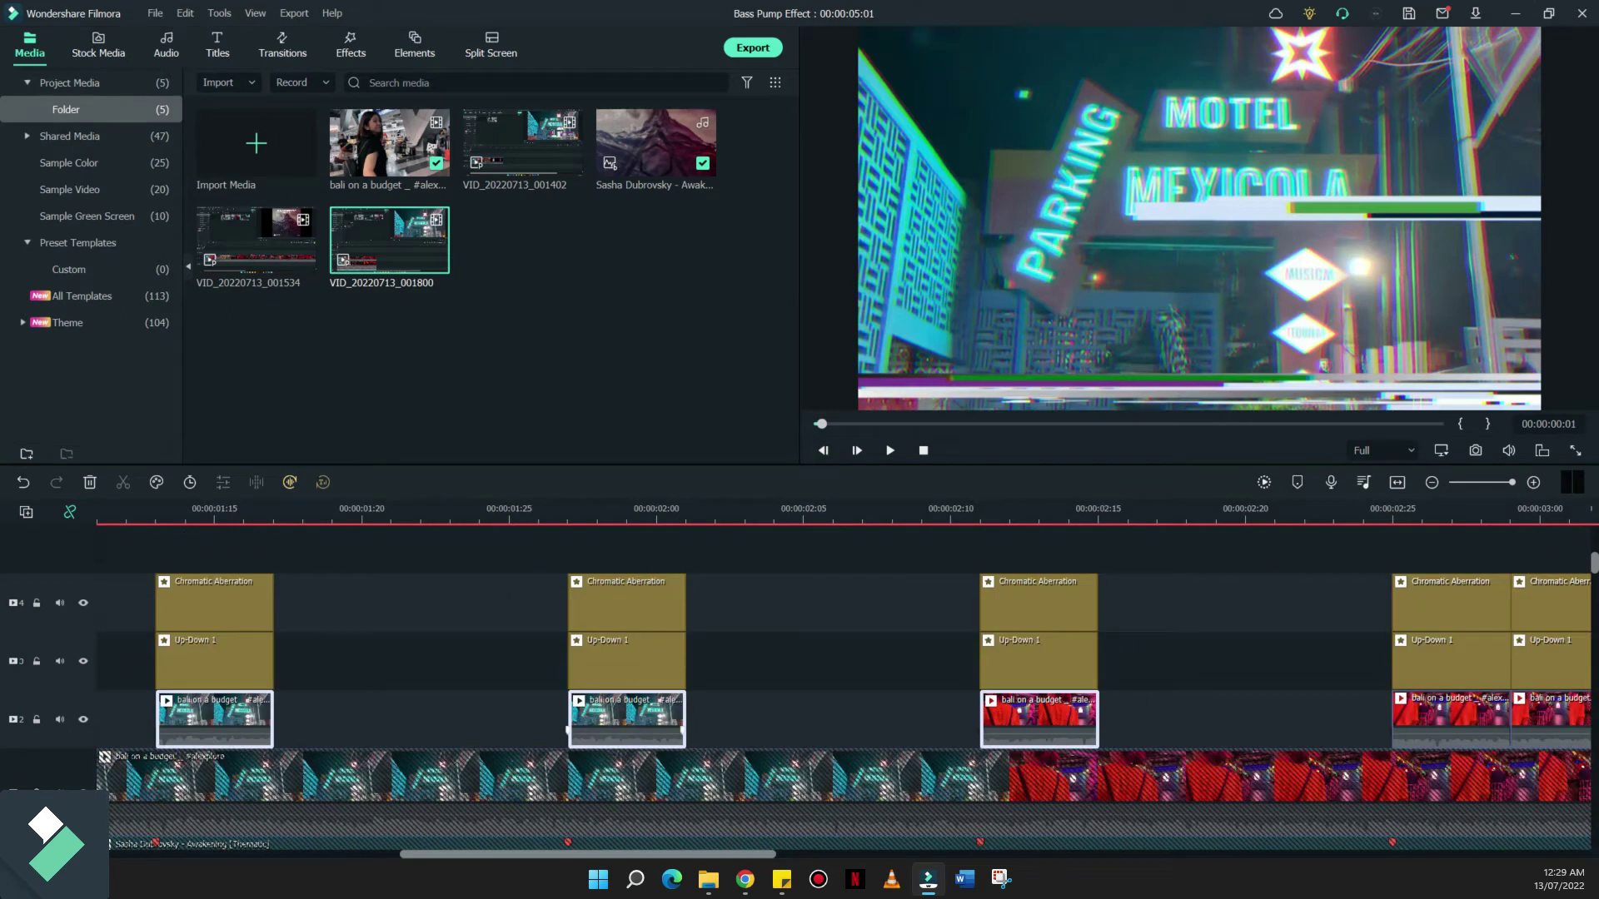
pyautogui.rightClick(646, 712)
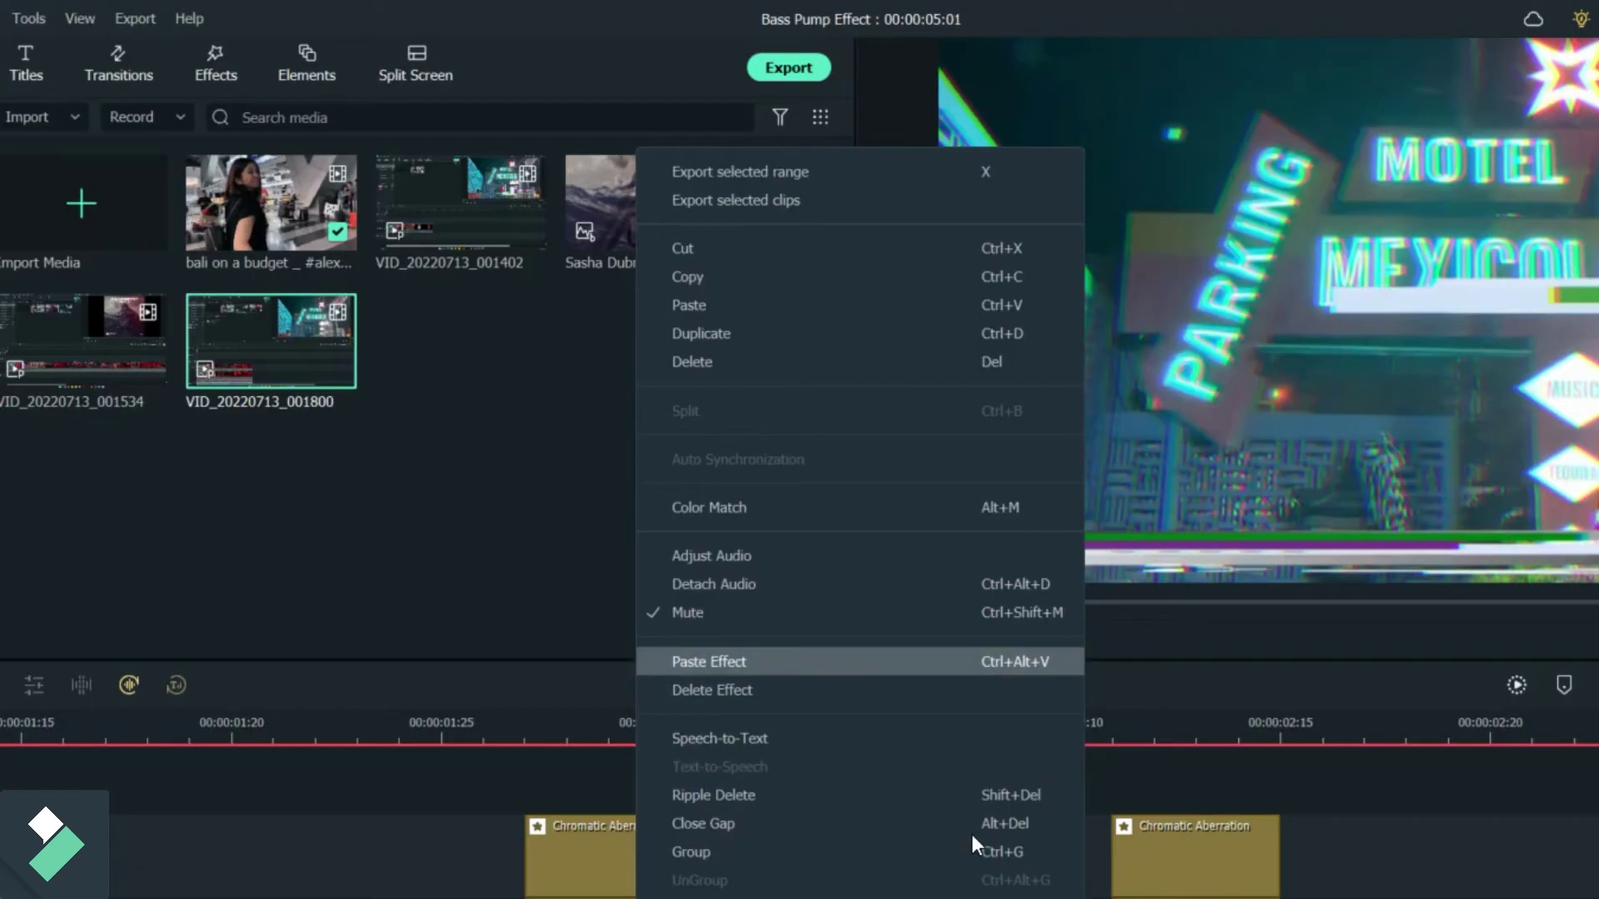
pyautogui.click(708, 661)
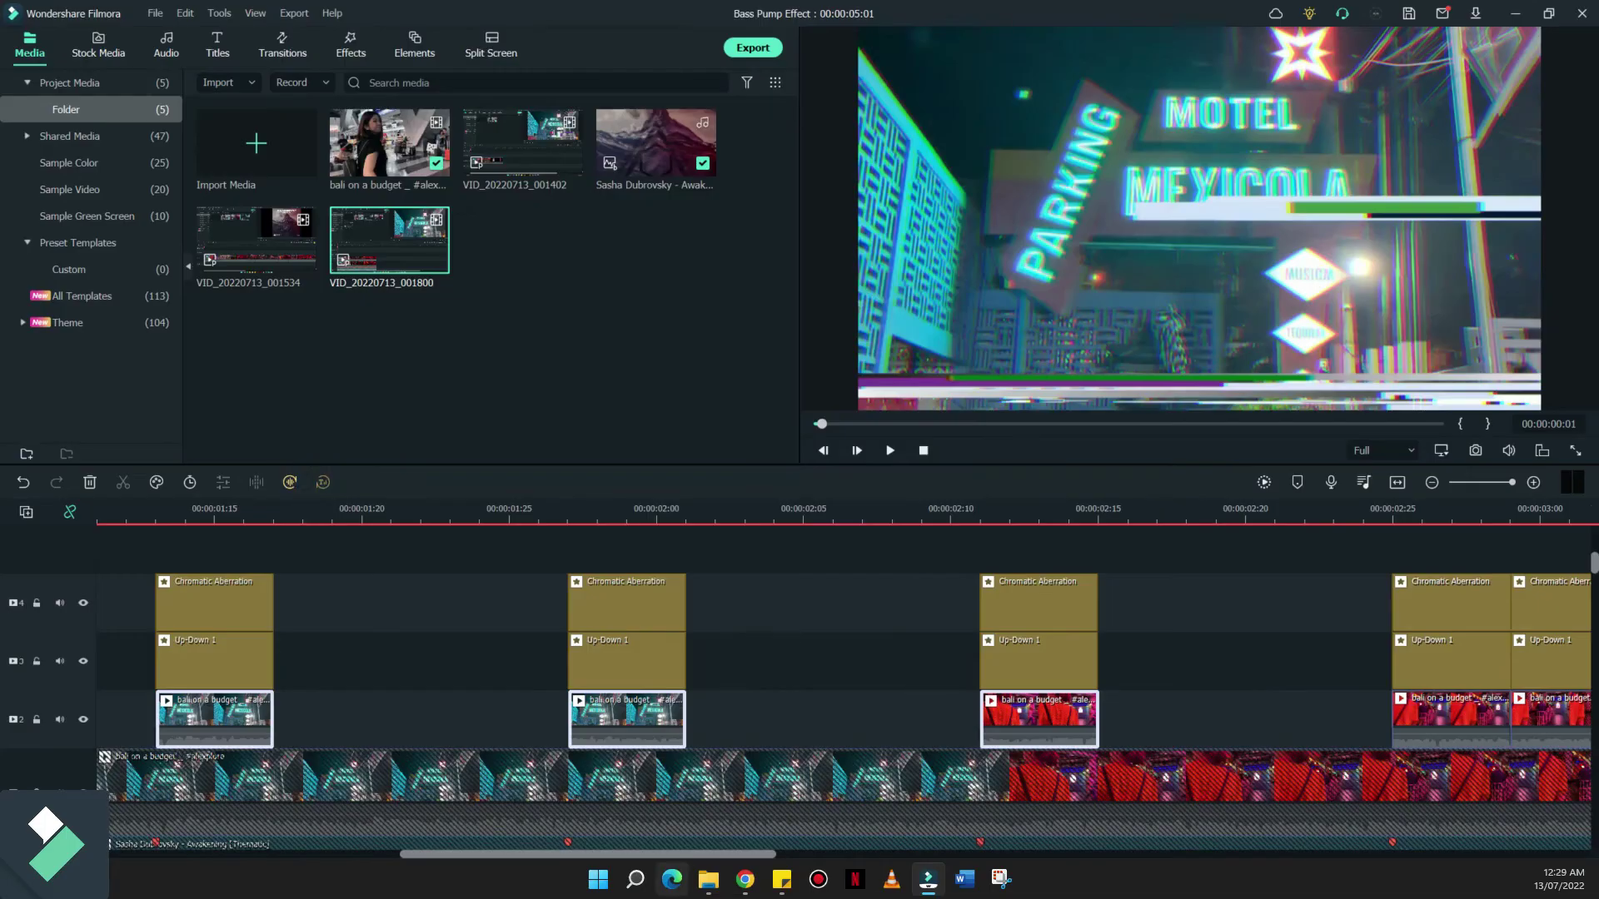
pyautogui.click(286, 854)
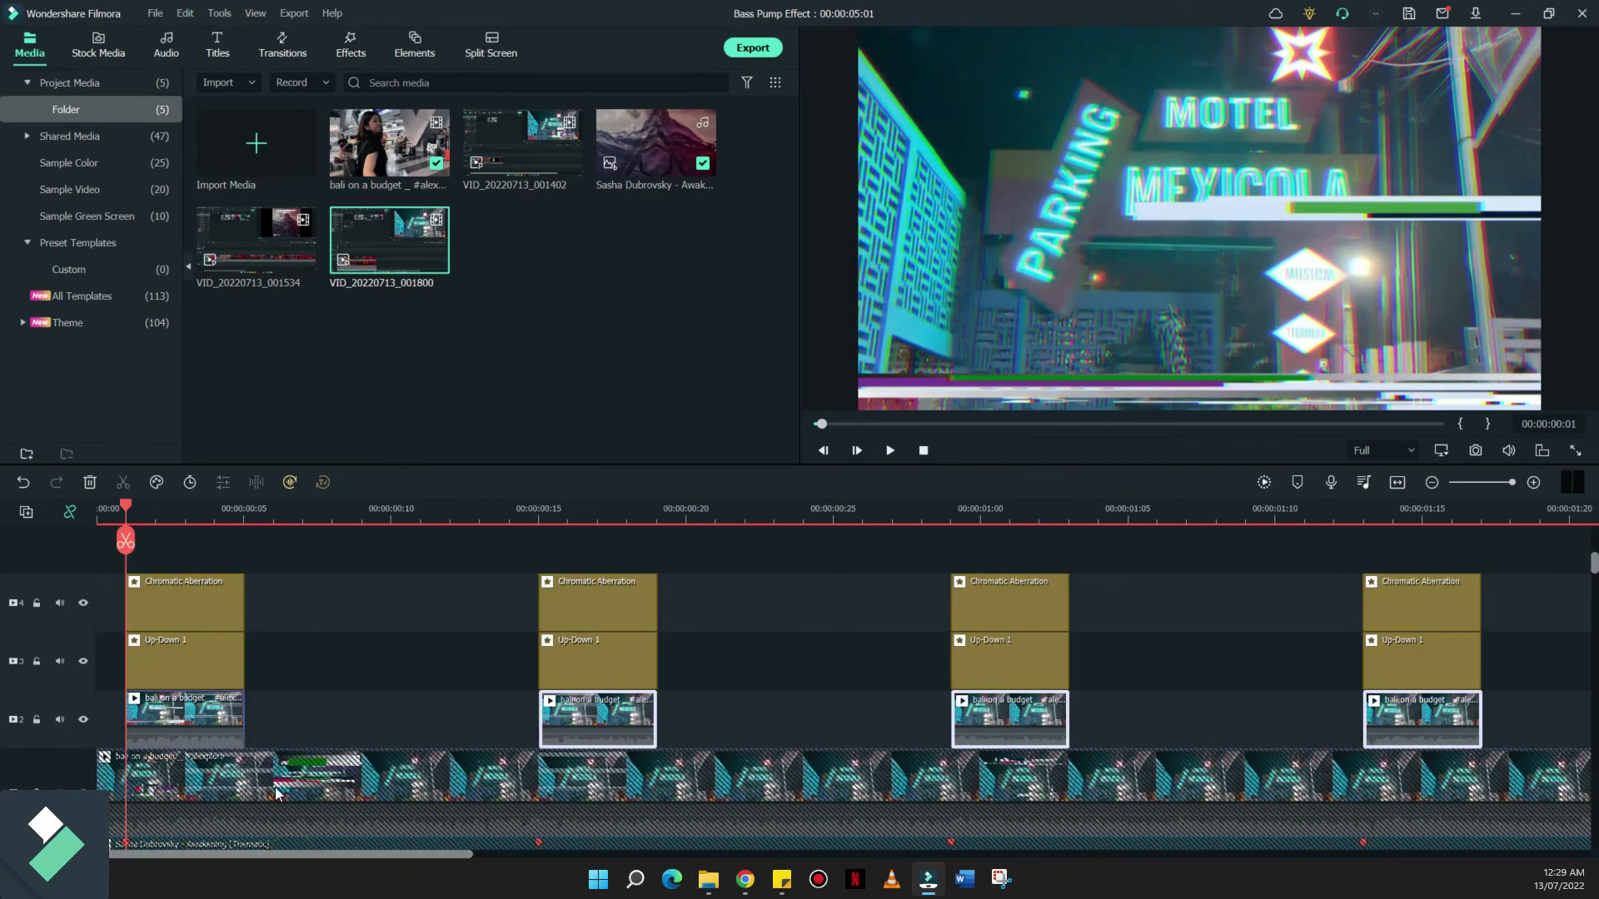
# - Trim all tracks so the project ends at 00:00:02:24
pyautogui.moveTo(358, 853); pyautogui.dragTo(672, 854)
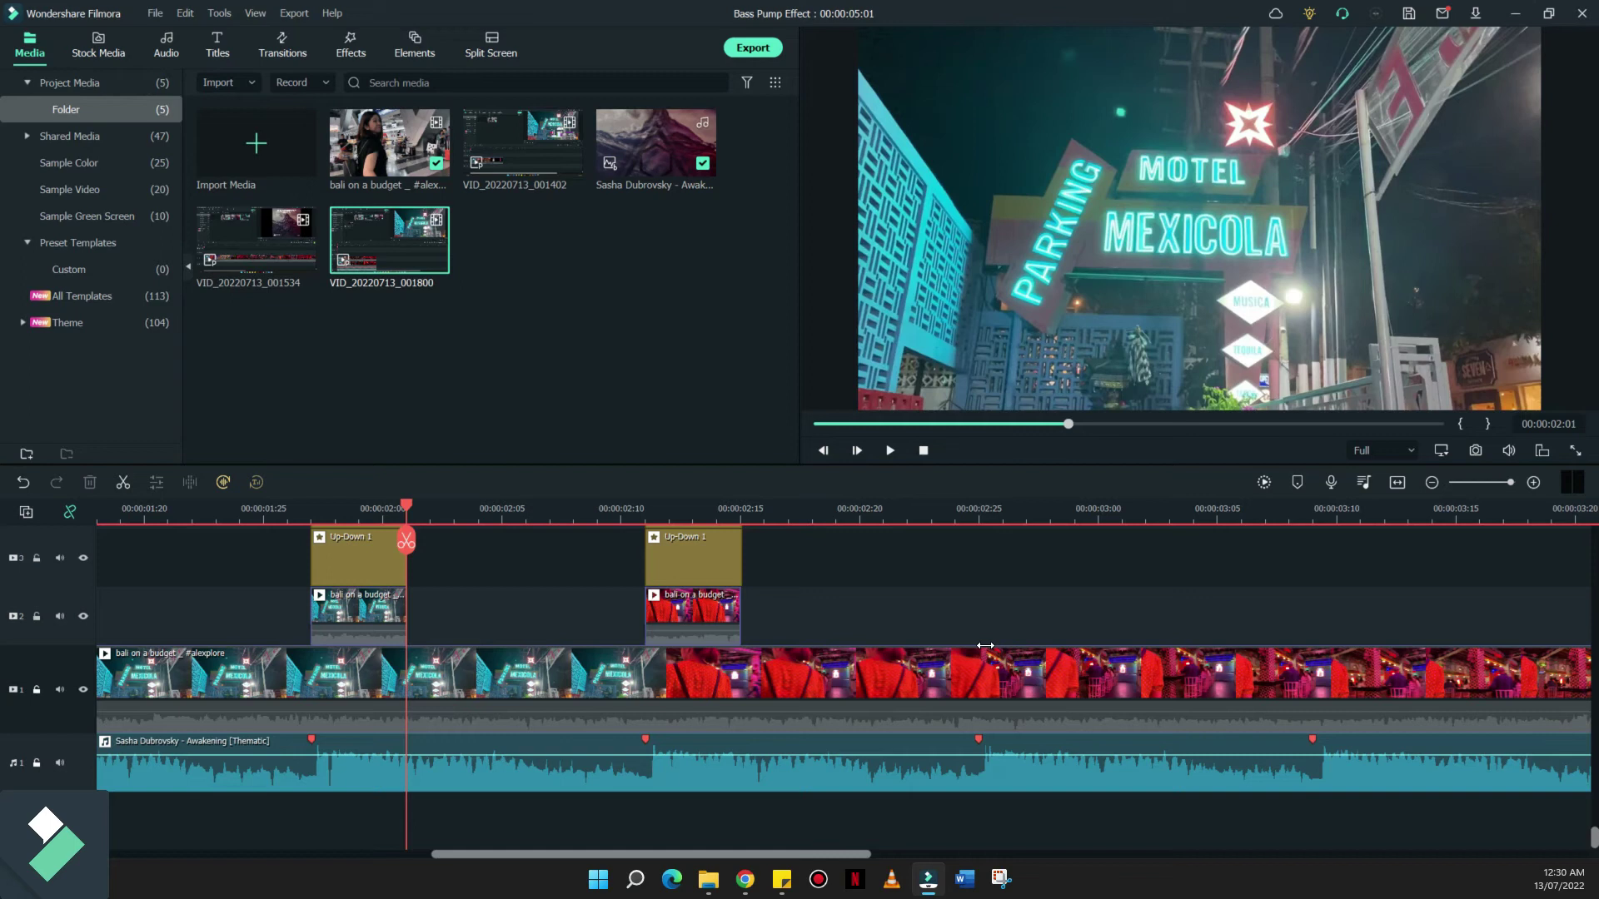
pyautogui.click(788, 516)
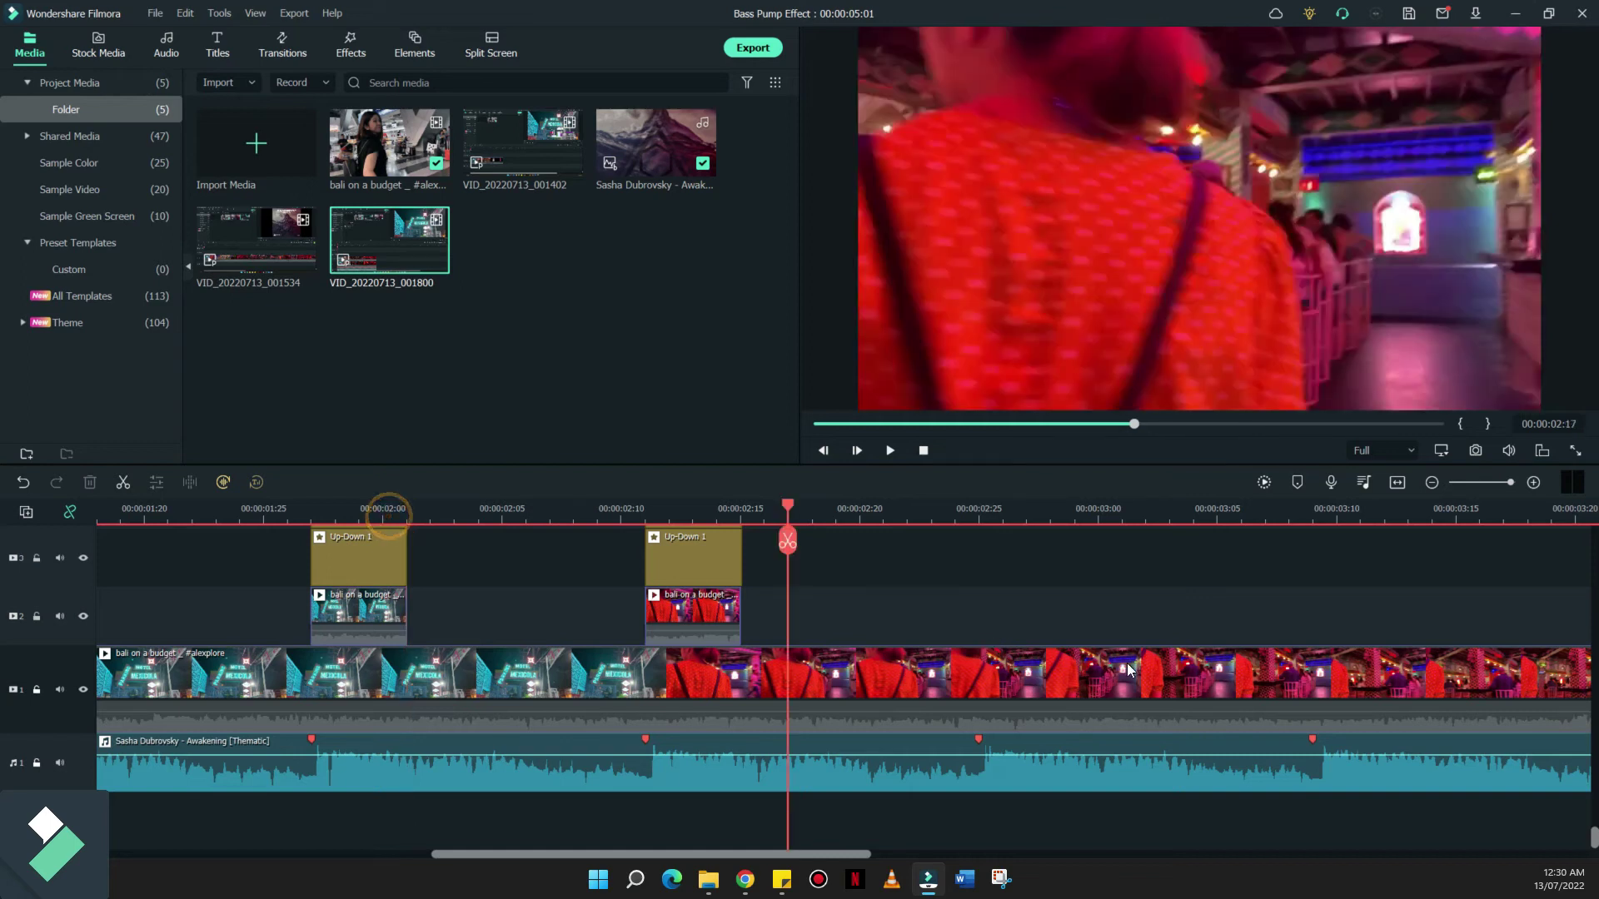
pyautogui.click(893, 515)
pyautogui.press('Right')
pyautogui.press('Right')
pyautogui.press('Right')
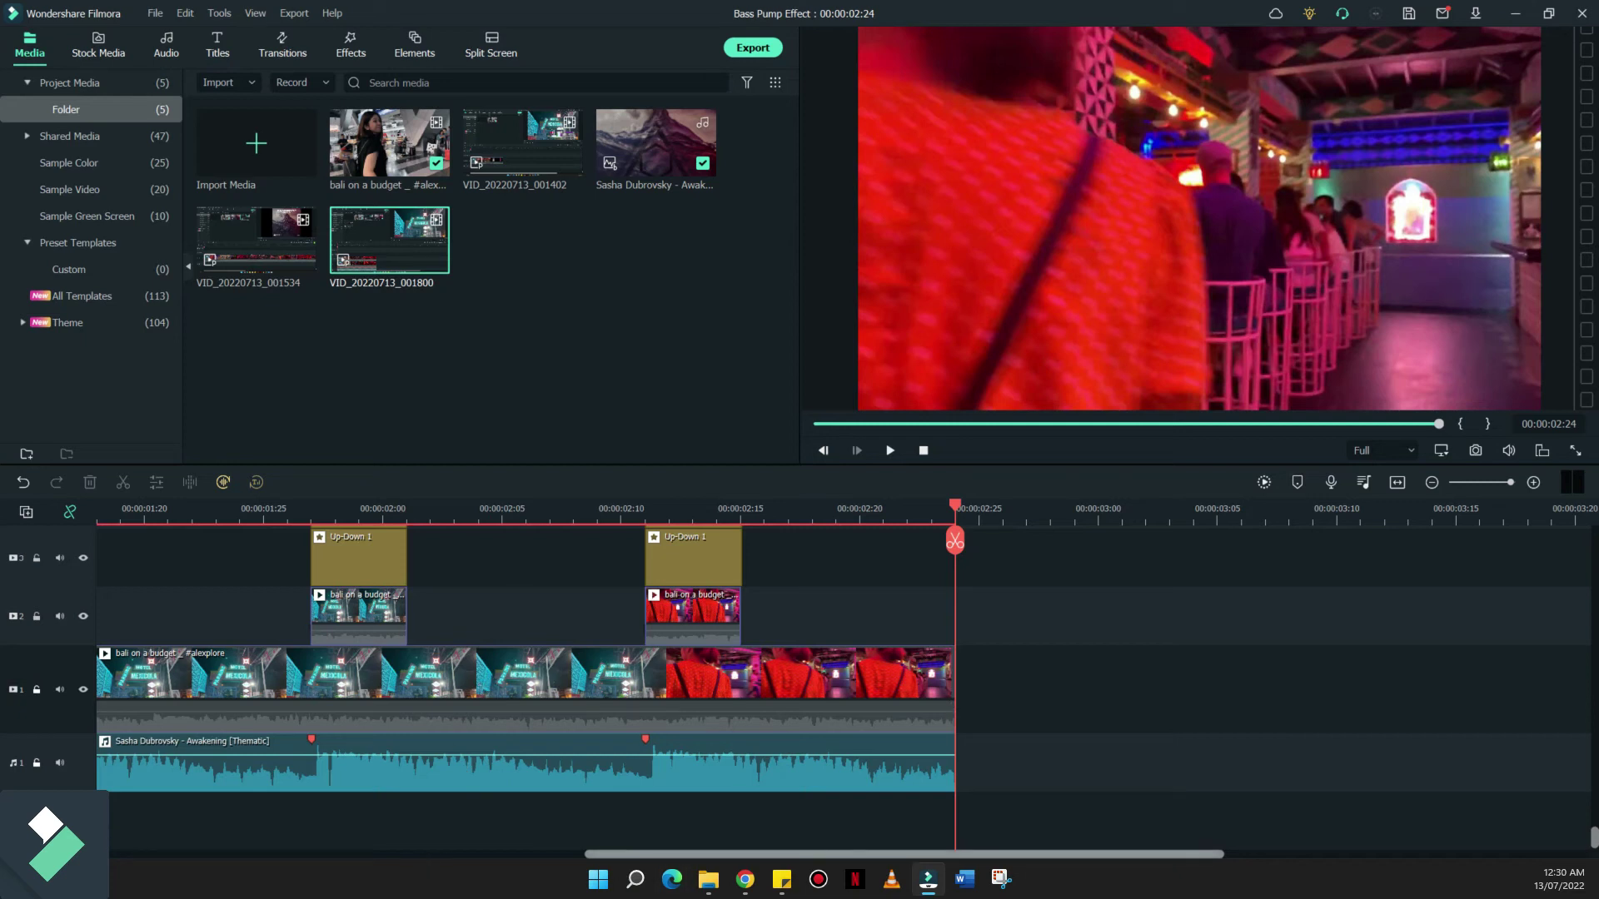
# - Play back the trimmed sequence to check the bass pump effect against the beat markers
pyautogui.moveTo(587, 854); pyautogui.dragTo(979, 625)
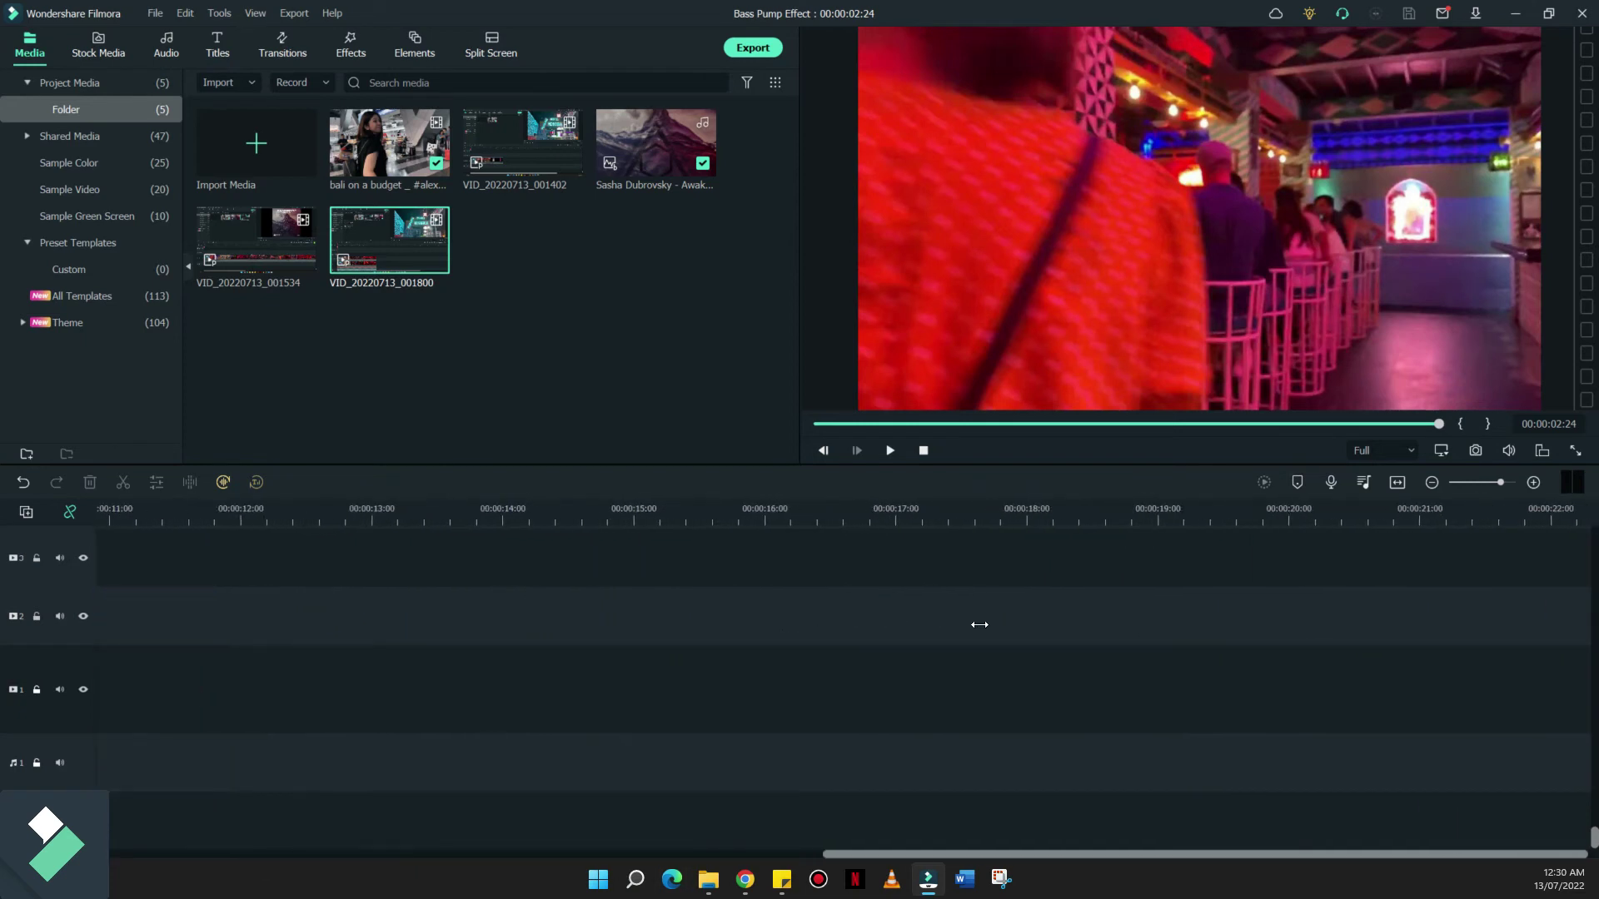
pyautogui.moveTo(874, 854); pyautogui.dragTo(471, 856)
pyautogui.press('space')
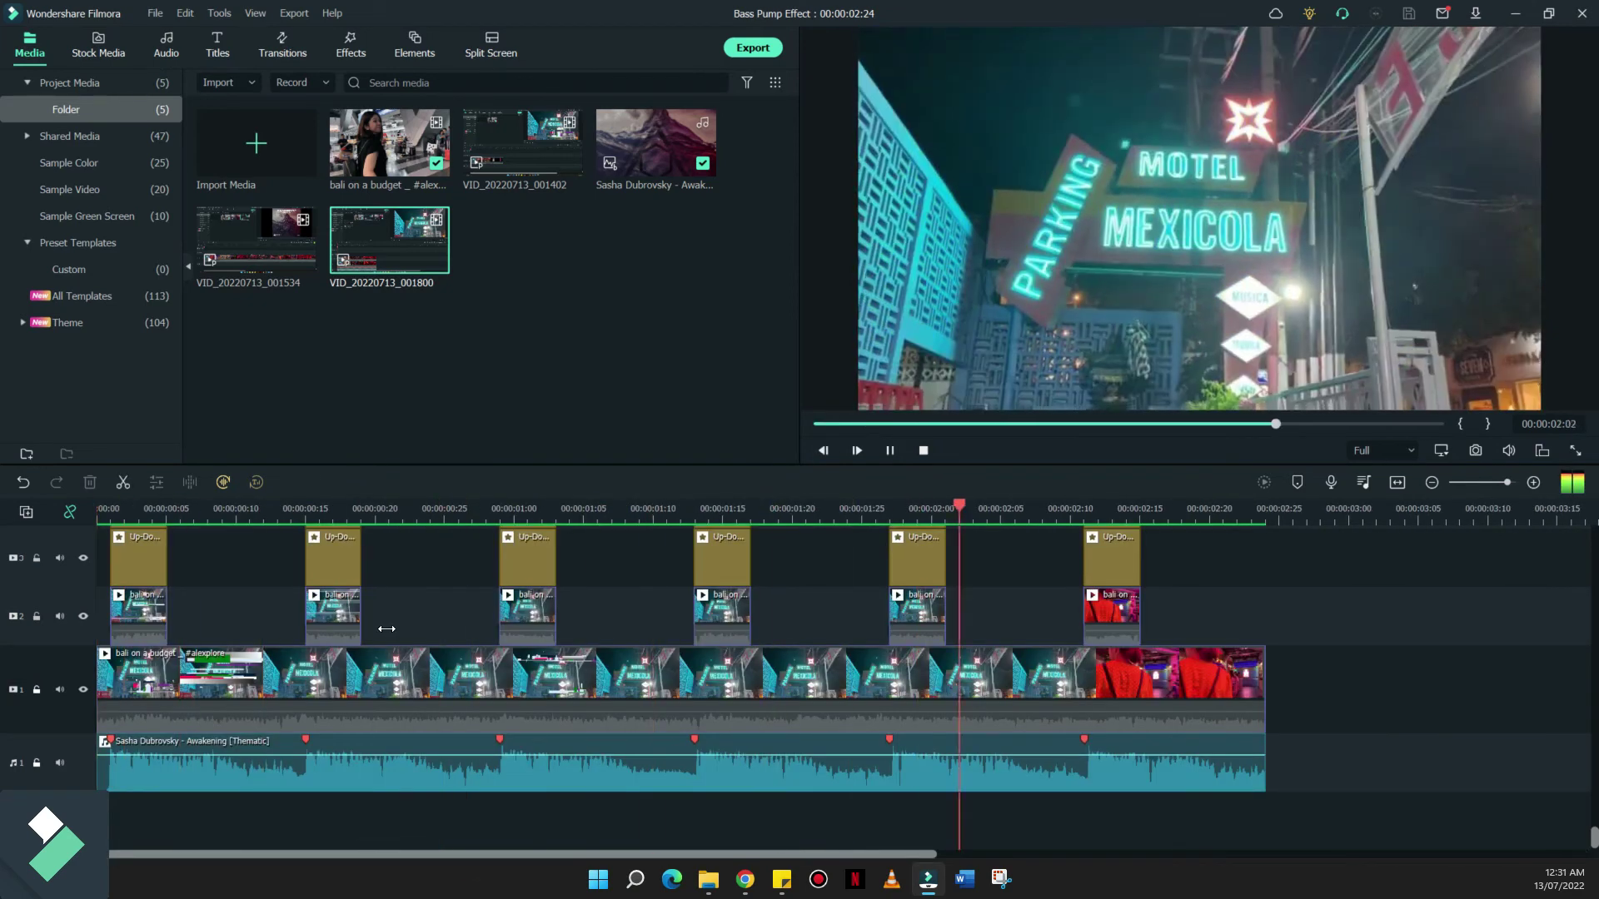
pyautogui.press('space')
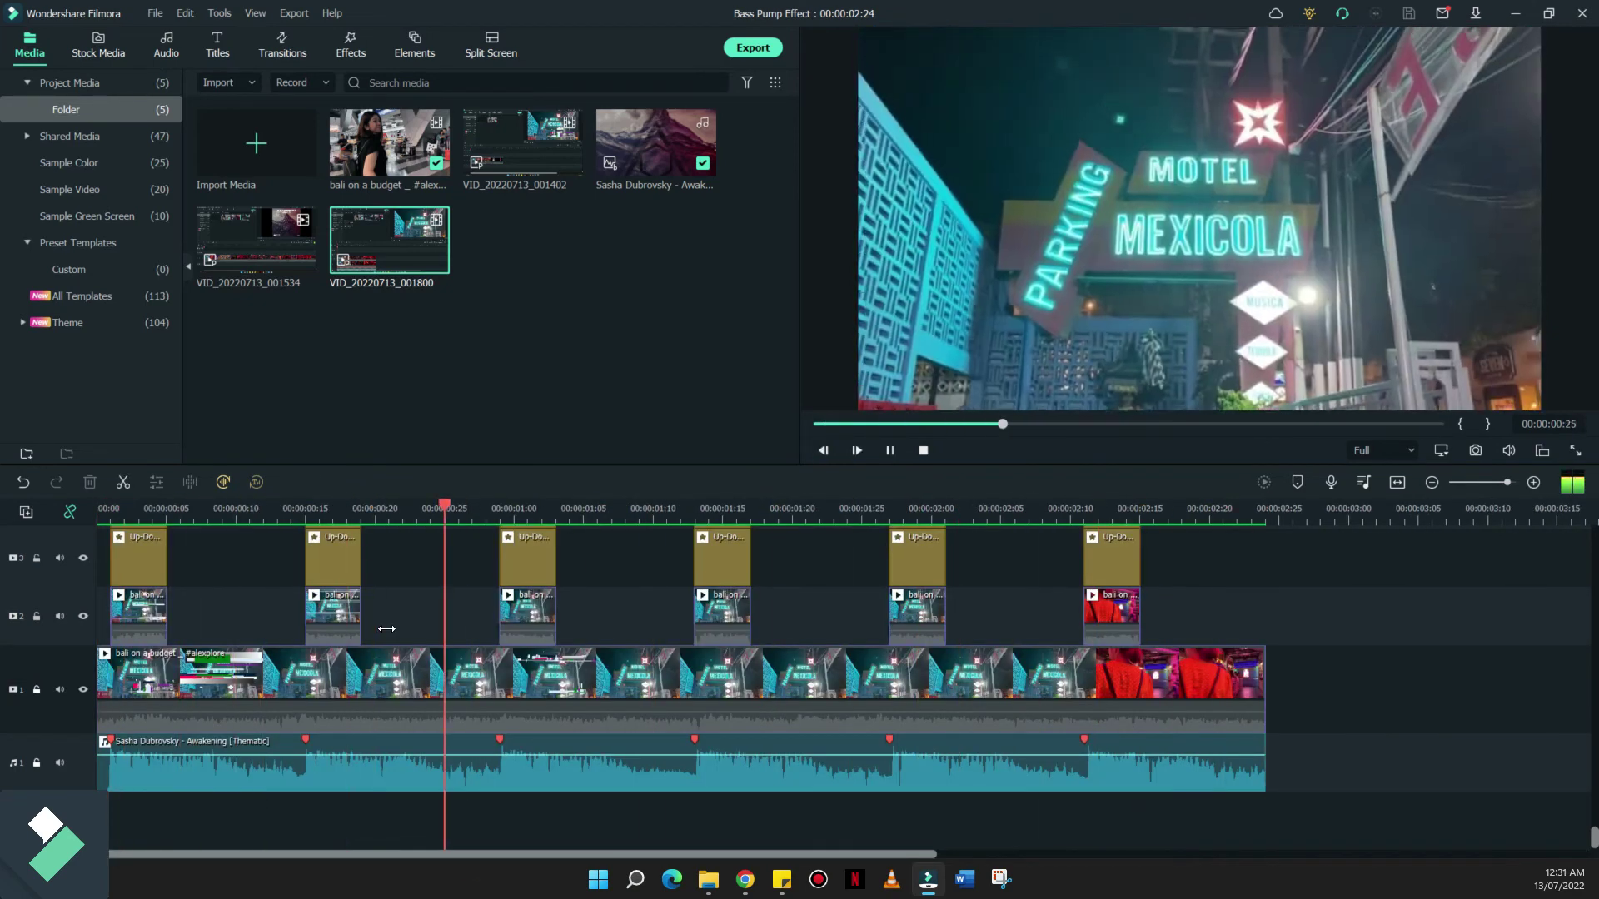